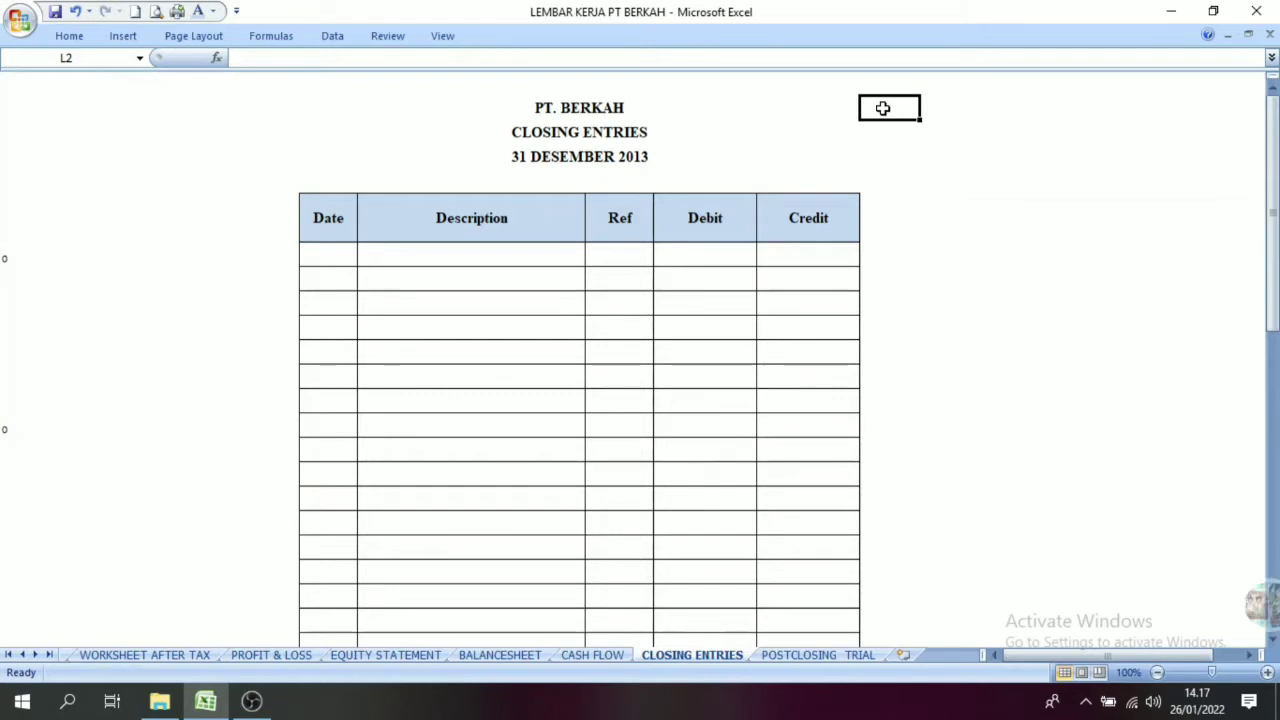
Review the heading lines and journal table of the Closing Entries sheet, comparing with the after-tax worksheet
left_click(563, 136)
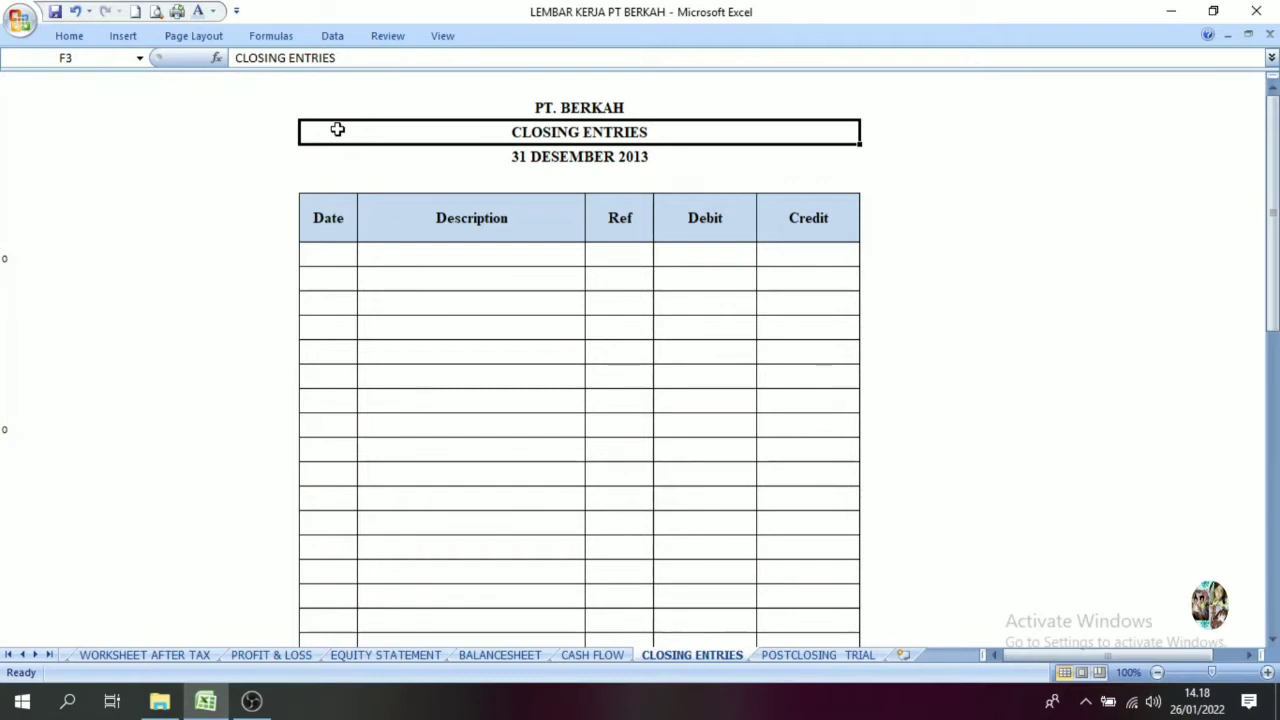
left_click(530, 104)
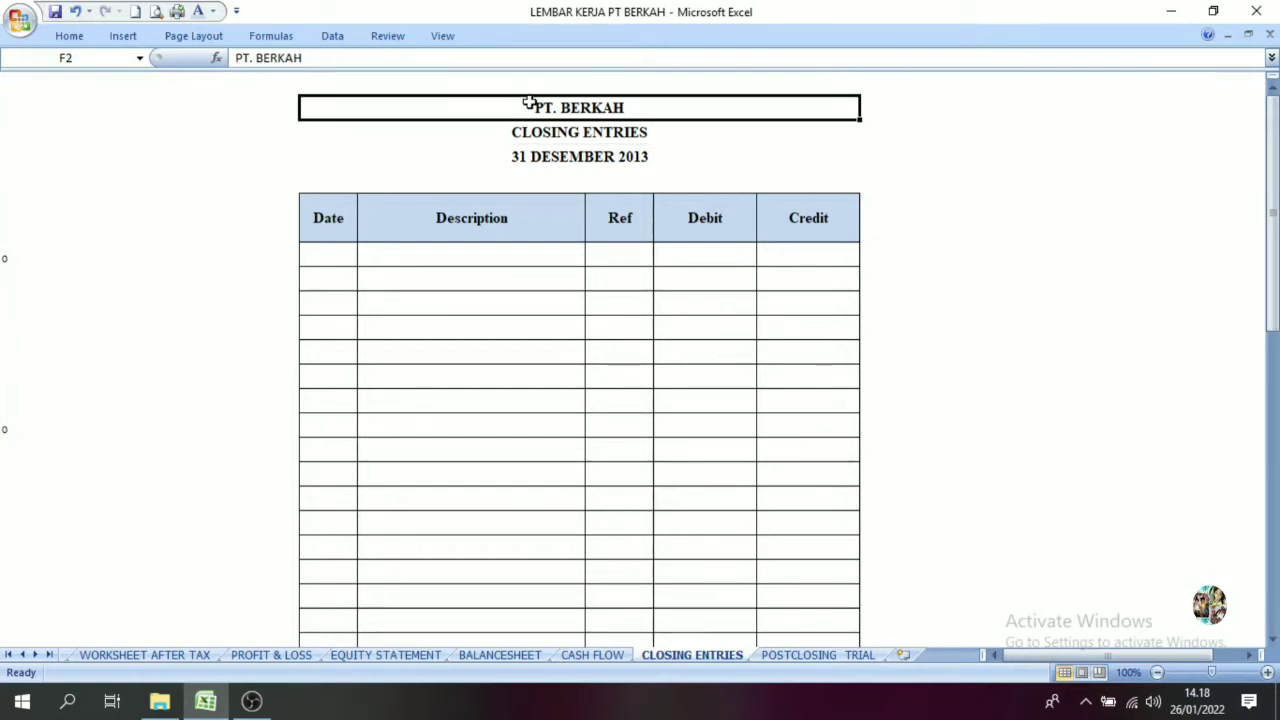
left_click(561, 136)
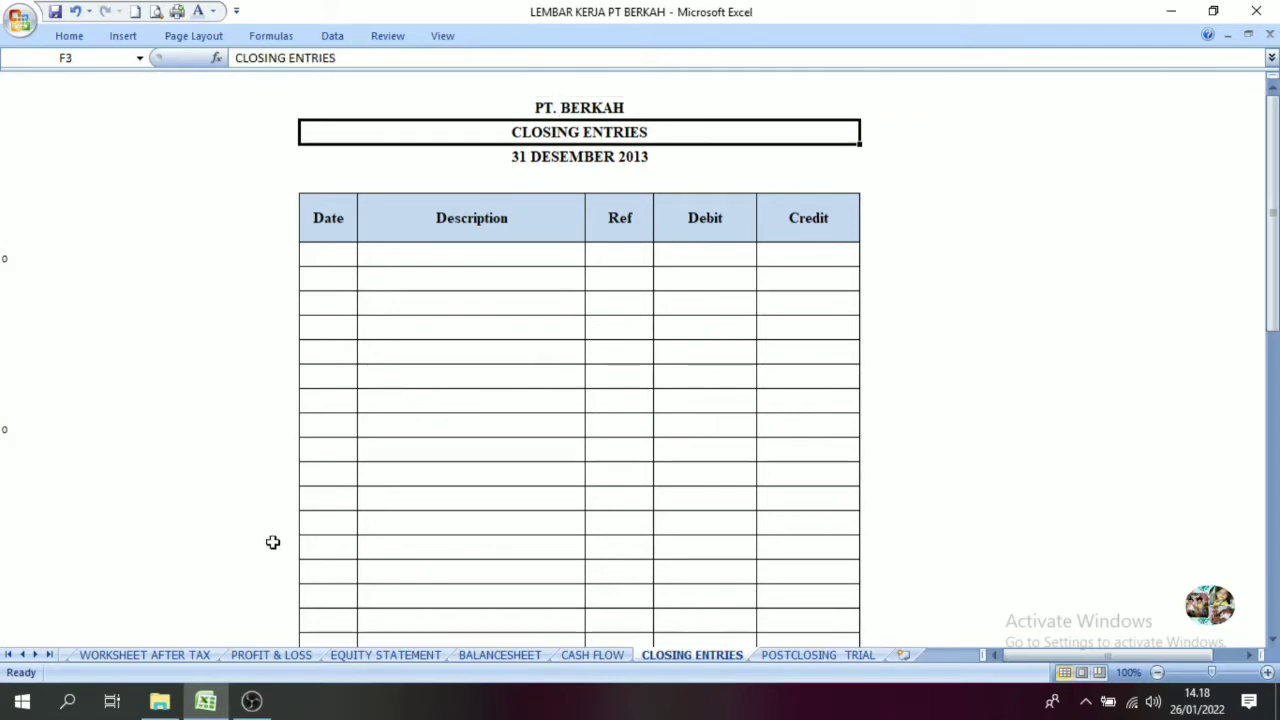
left_click(166, 654)
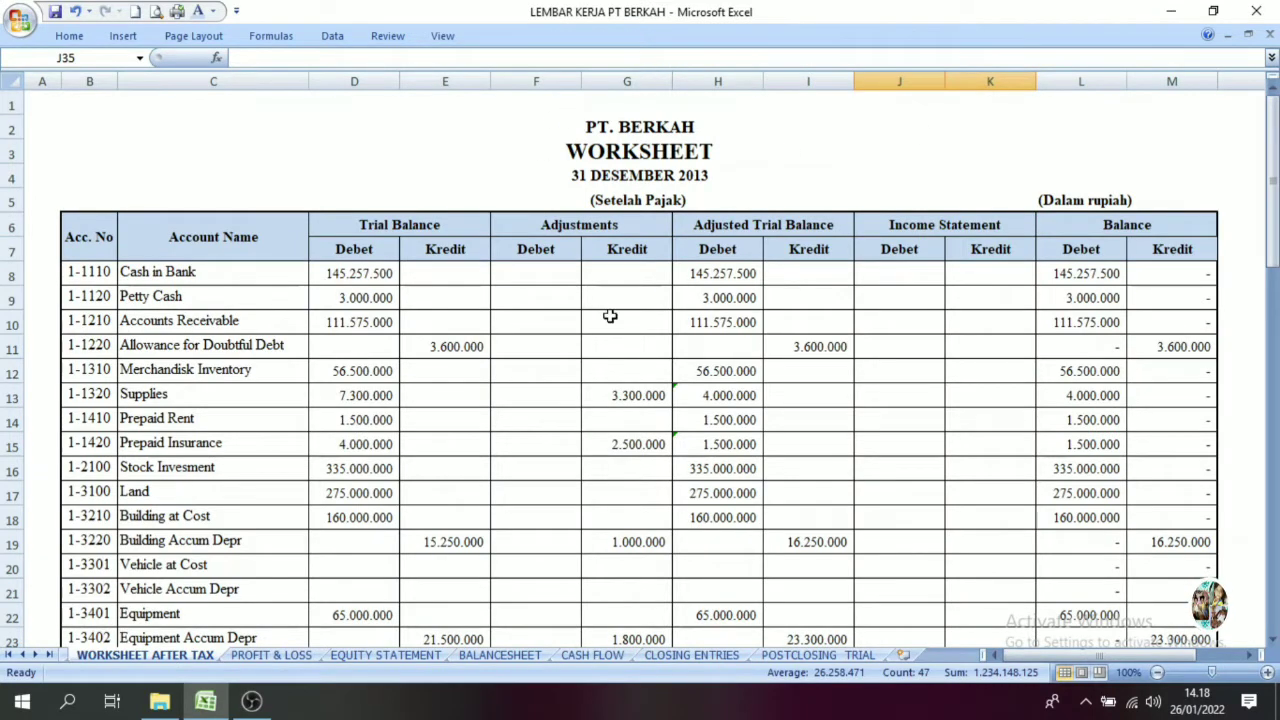
left_click(702, 655)
left_click(519, 343)
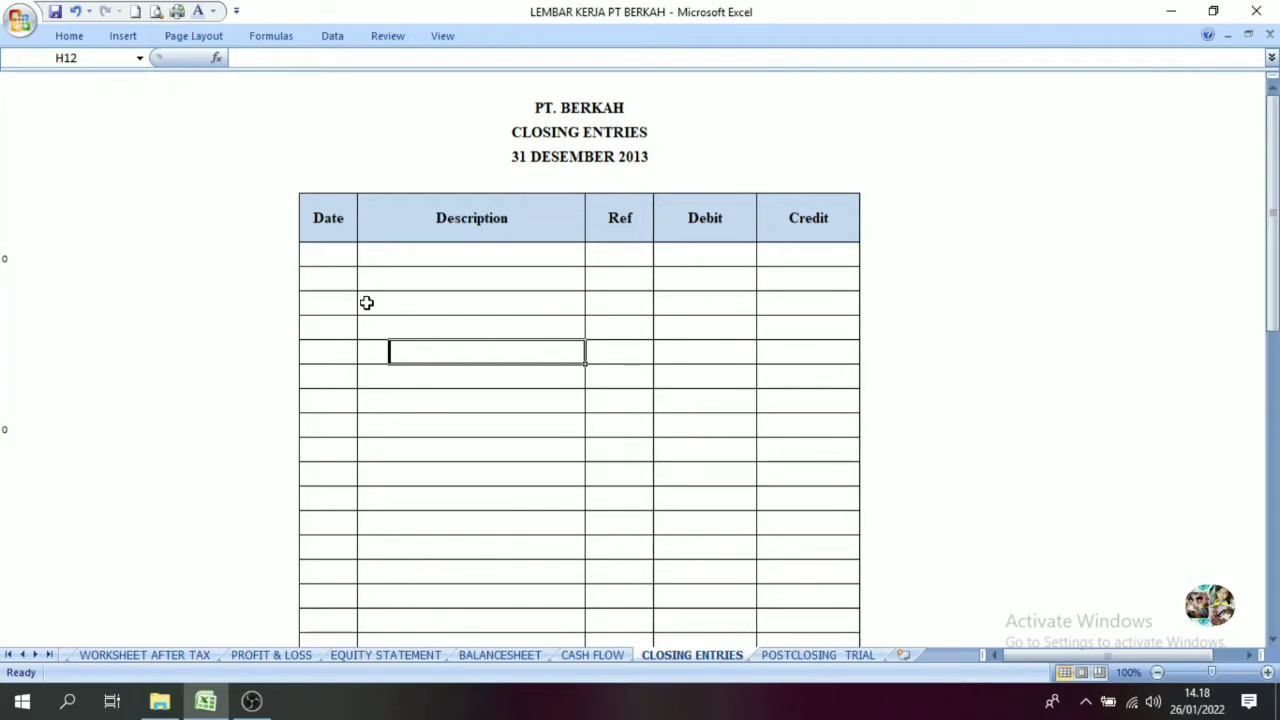
left_click(438, 139)
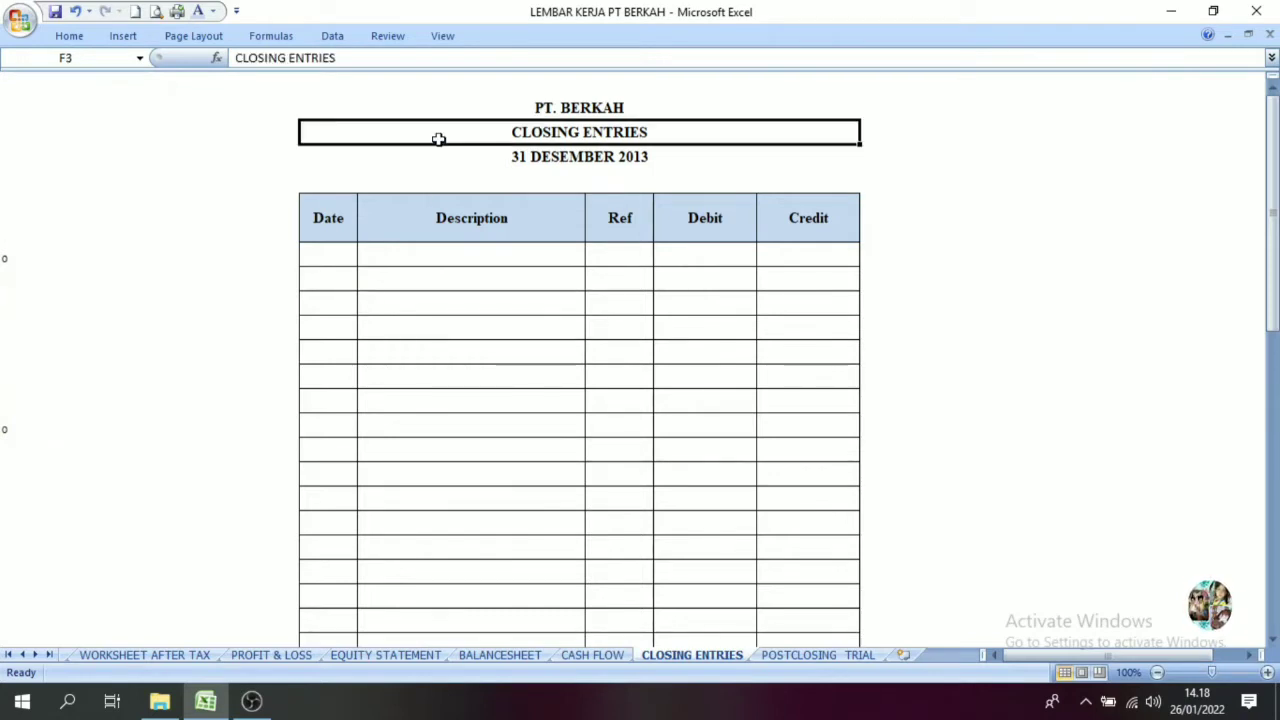
left_click(472, 159)
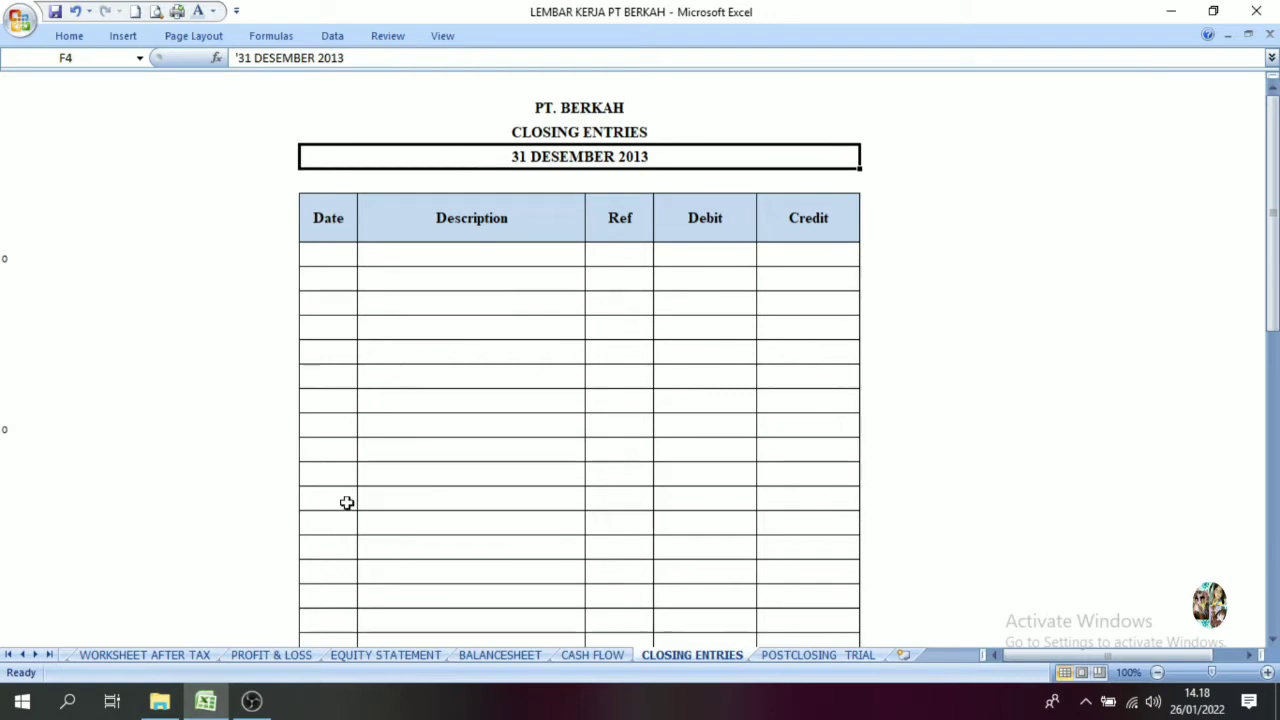
Examine accounts 4-1100 to 9-4000 and their Income Statement columns in the after-tax worksheet
left_click(160, 658)
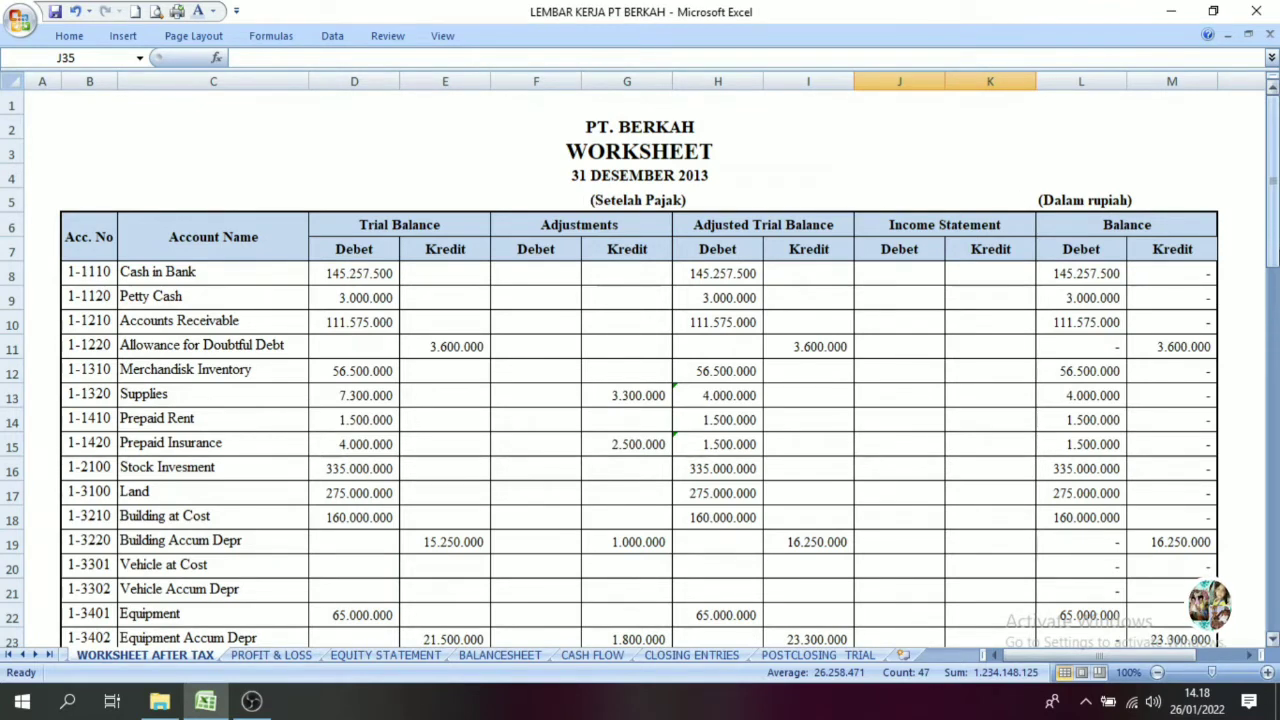
left_click_drag(1272, 180, 1272, 261)
left_click(717, 395)
left_click_drag(101, 289, 101, 543)
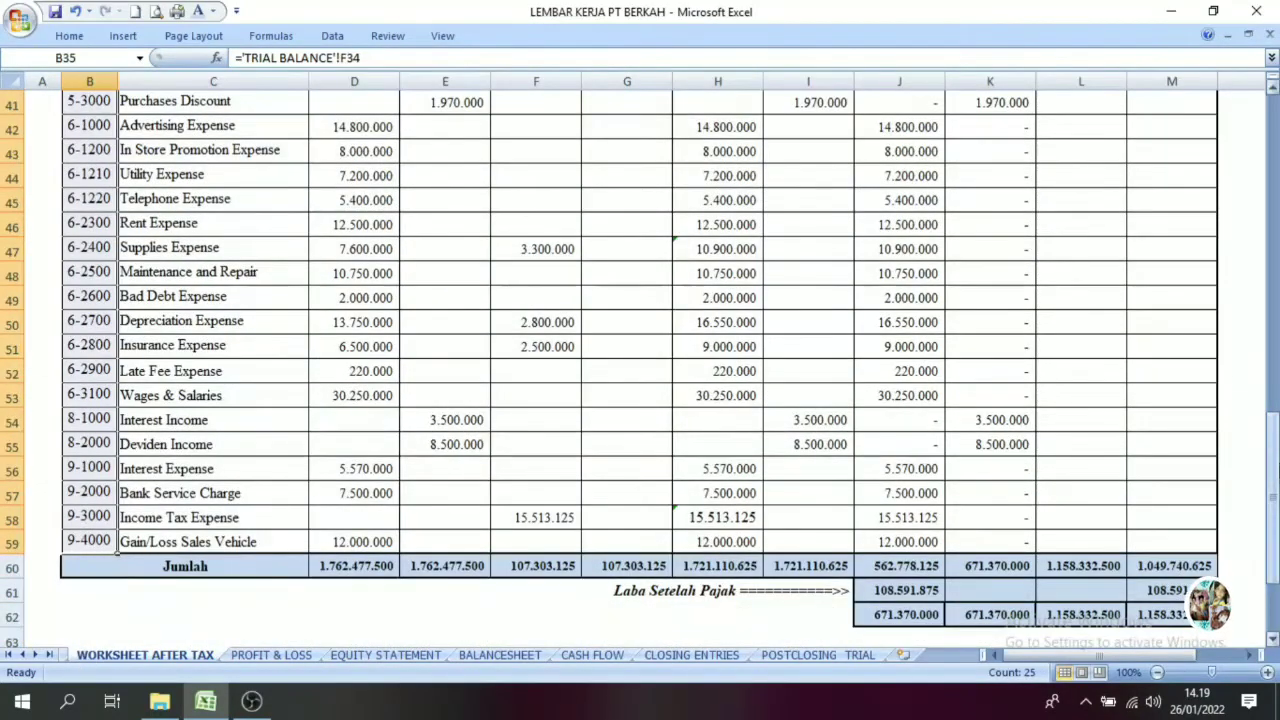
left_click_drag(1272, 540, 1272, 458)
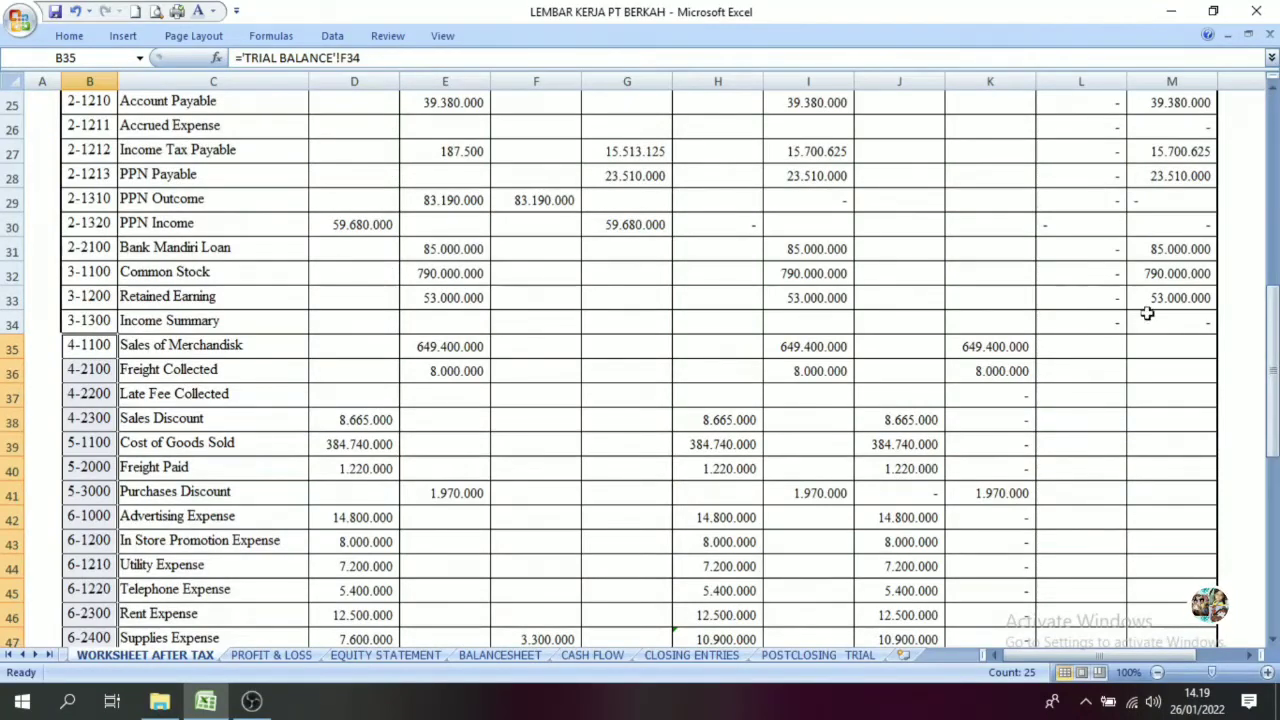
left_click_drag(1272, 365, 1272, 470)
left_click_drag(1272, 184, 1272, 100)
left_click(965, 222)
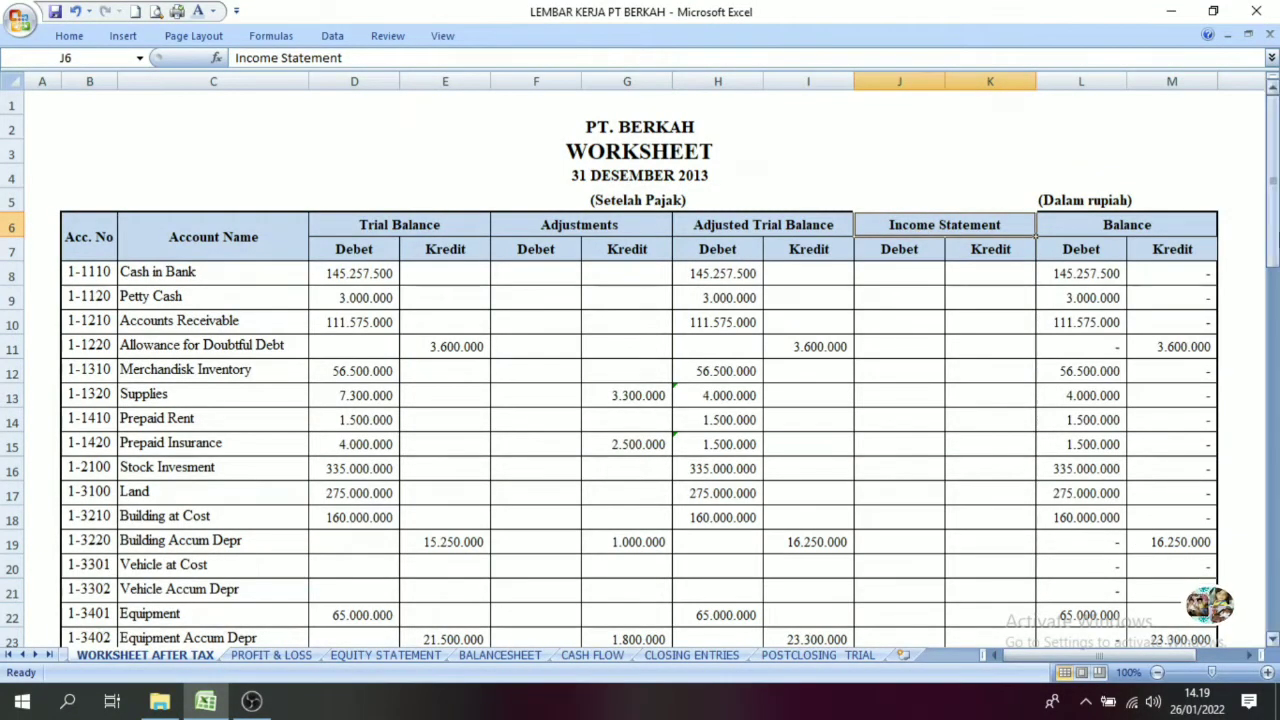
scroll(871, 228, "down", 10)
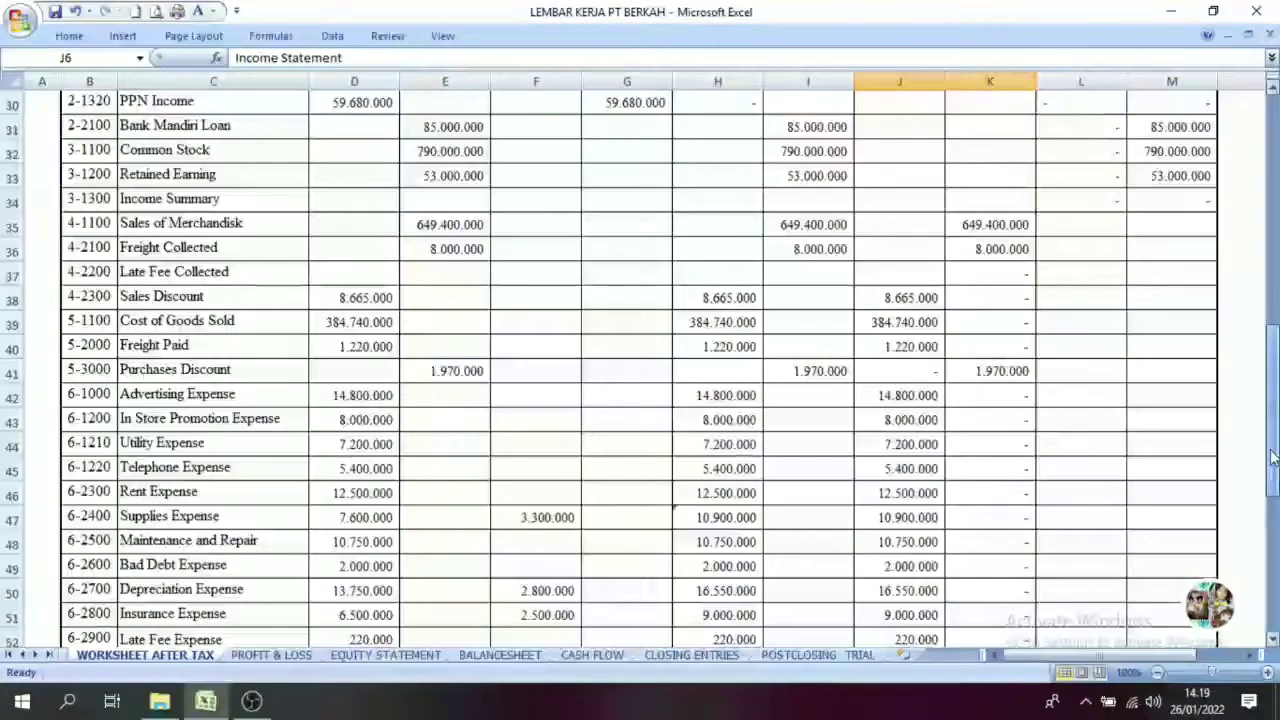
left_click_drag(874, 222, 1001, 472)
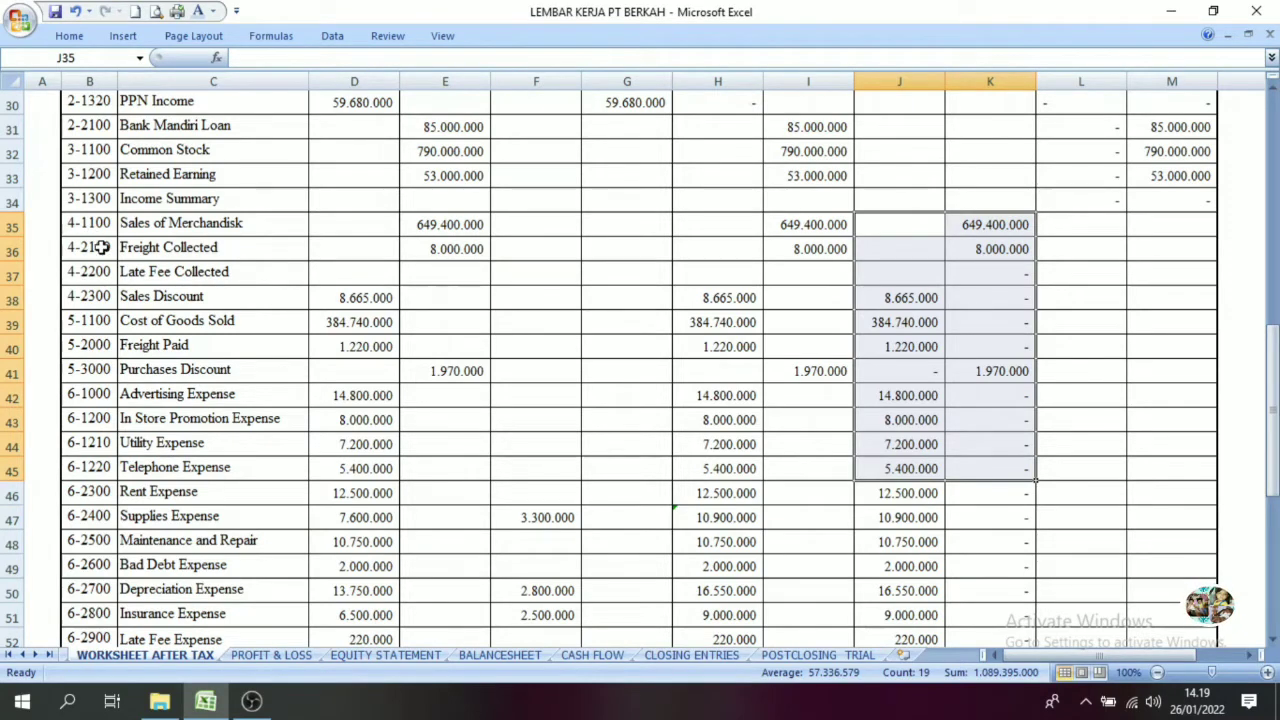
left_click_drag(95, 232, 90, 612)
left_click_drag(1274, 415, 1274, 416)
left_click_drag(1274, 232, 1274, 238)
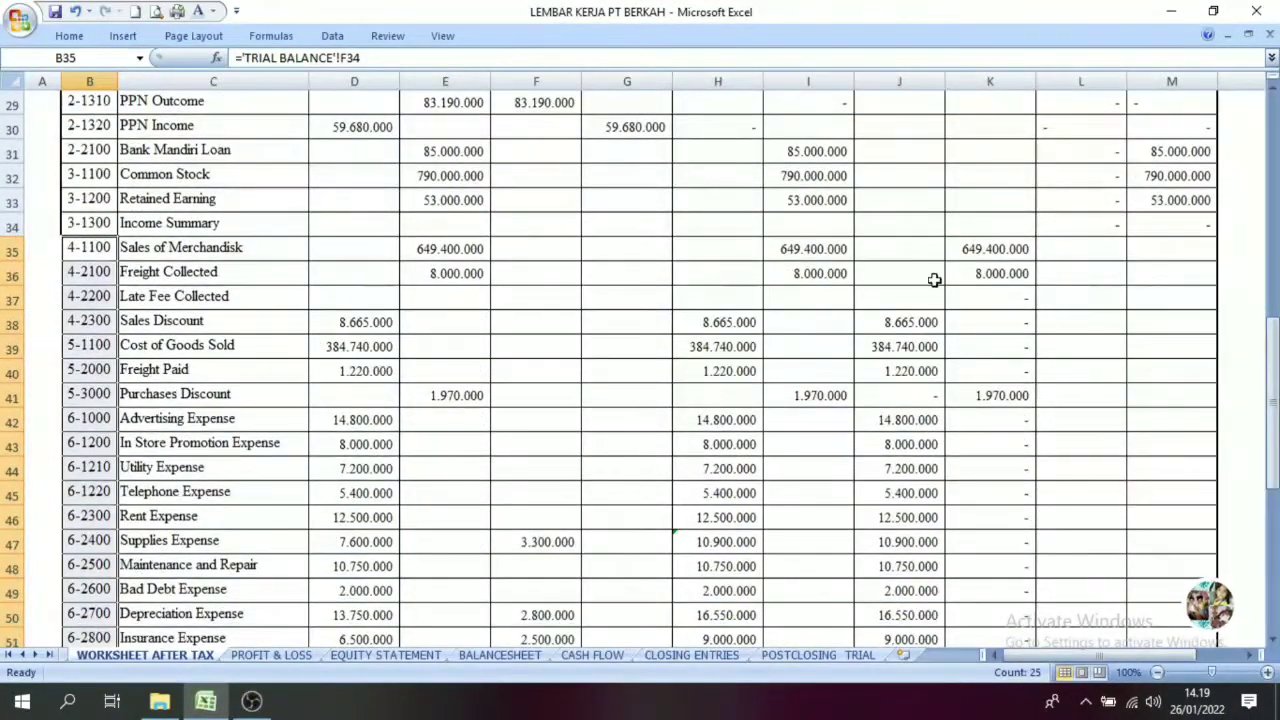
Colour the Income Statement debit and credit amounts red from Sales of Merchandisk down to the last account row
left_click_drag(903, 249, 994, 569)
left_click_drag(1274, 492, 1274, 478)
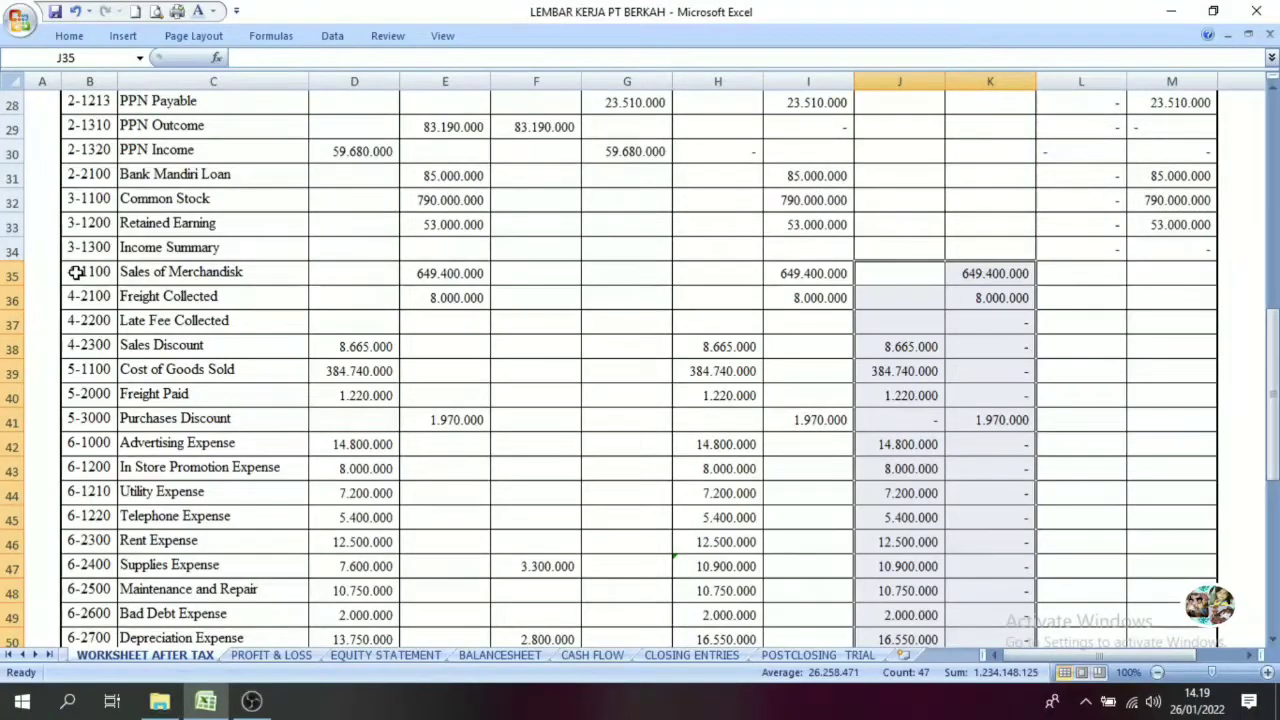
left_click(213, 11)
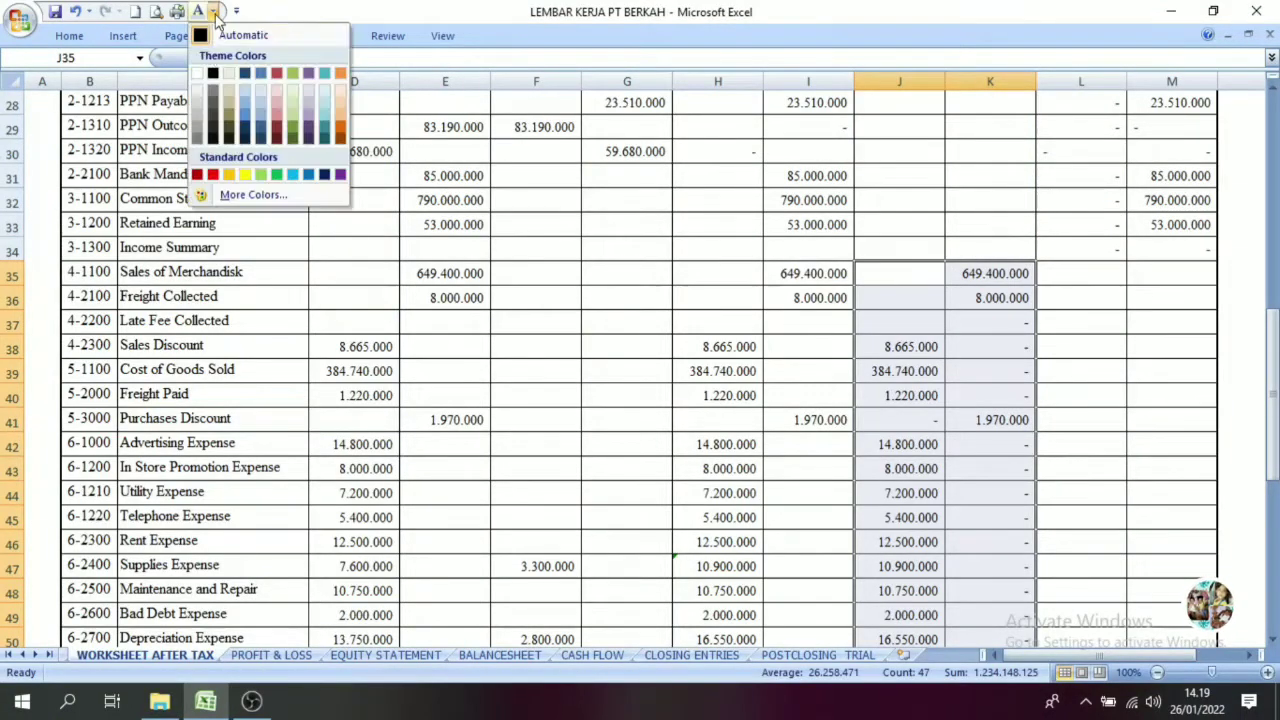
left_click(213, 175)
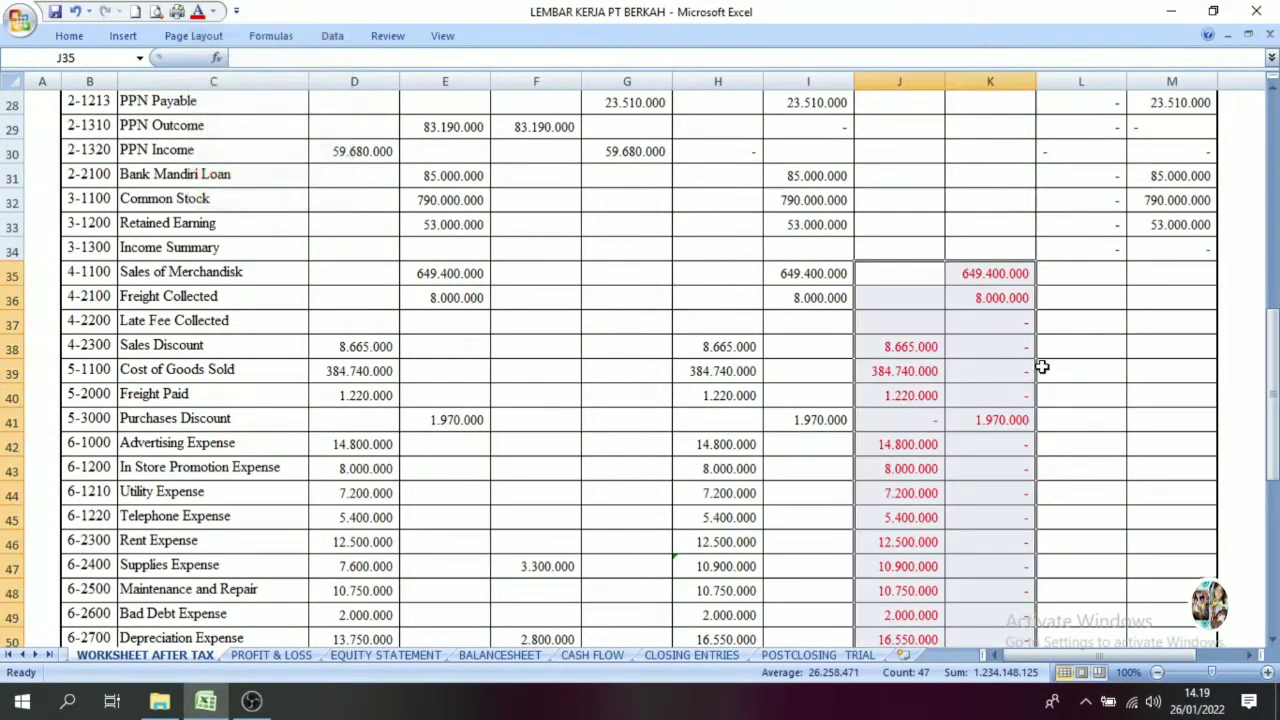
left_click(1180, 361)
scroll(1240, 350, "down", 1)
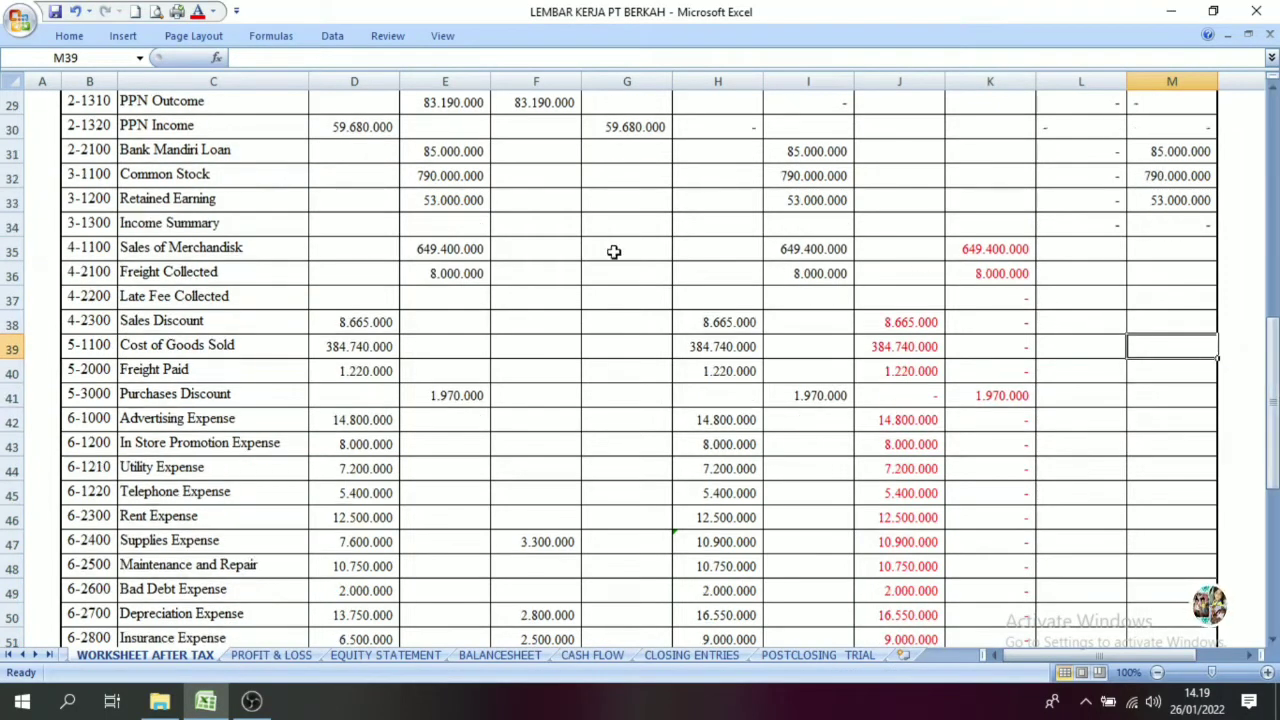
Review the account codes from 4-1100 downward against their red Income Statement debit and credit amounts
left_click(84, 246)
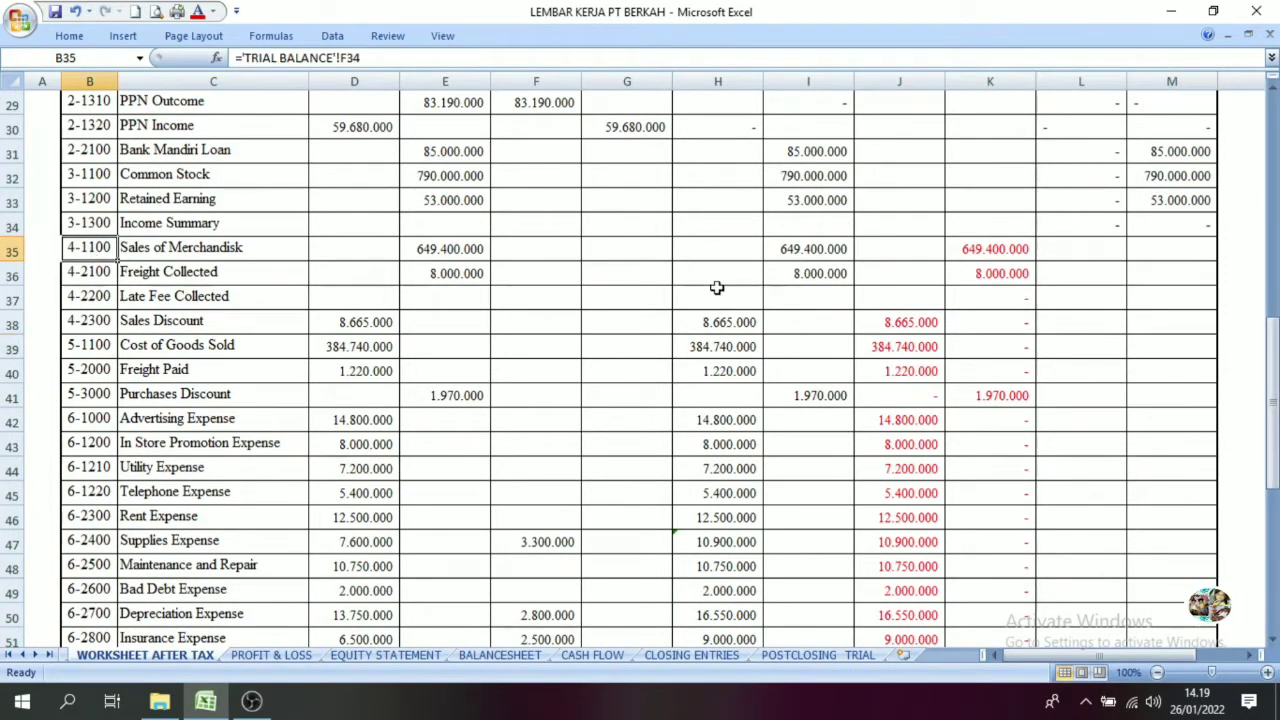
left_click_drag(84, 246, 90, 634)
left_click(140, 447)
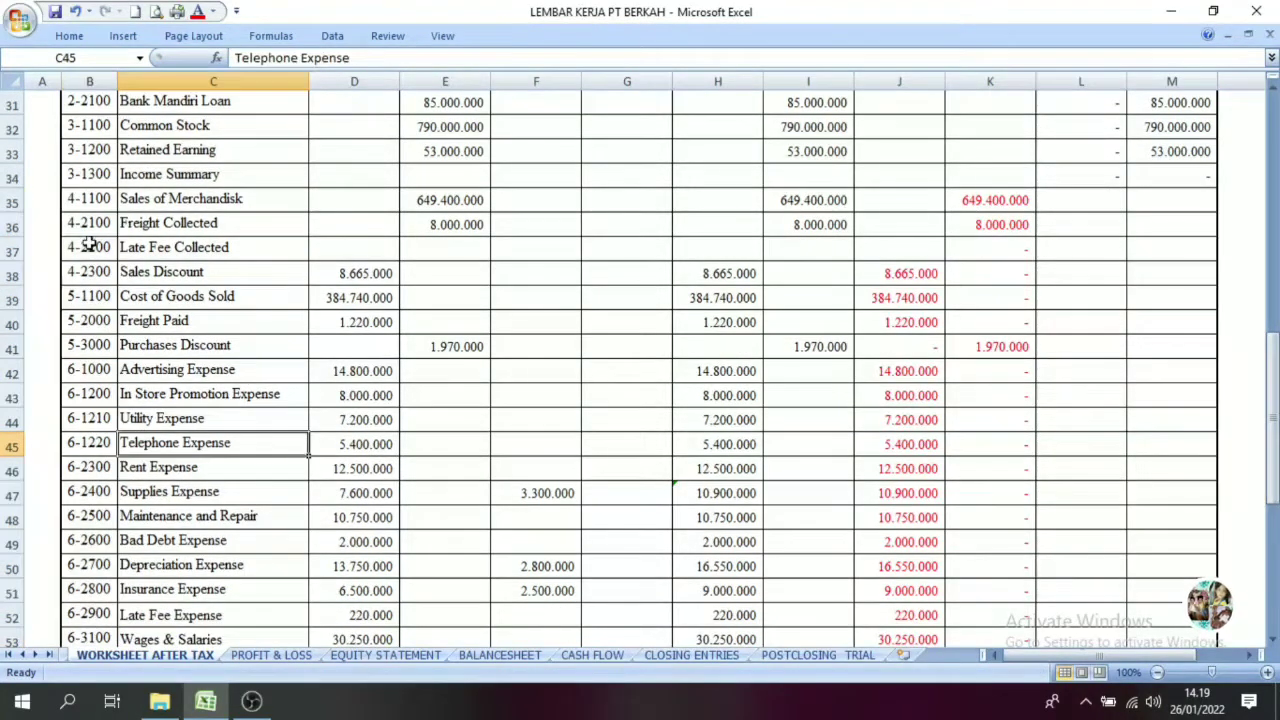
left_click_drag(1276, 397, 1272, 216)
left_click(885, 256)
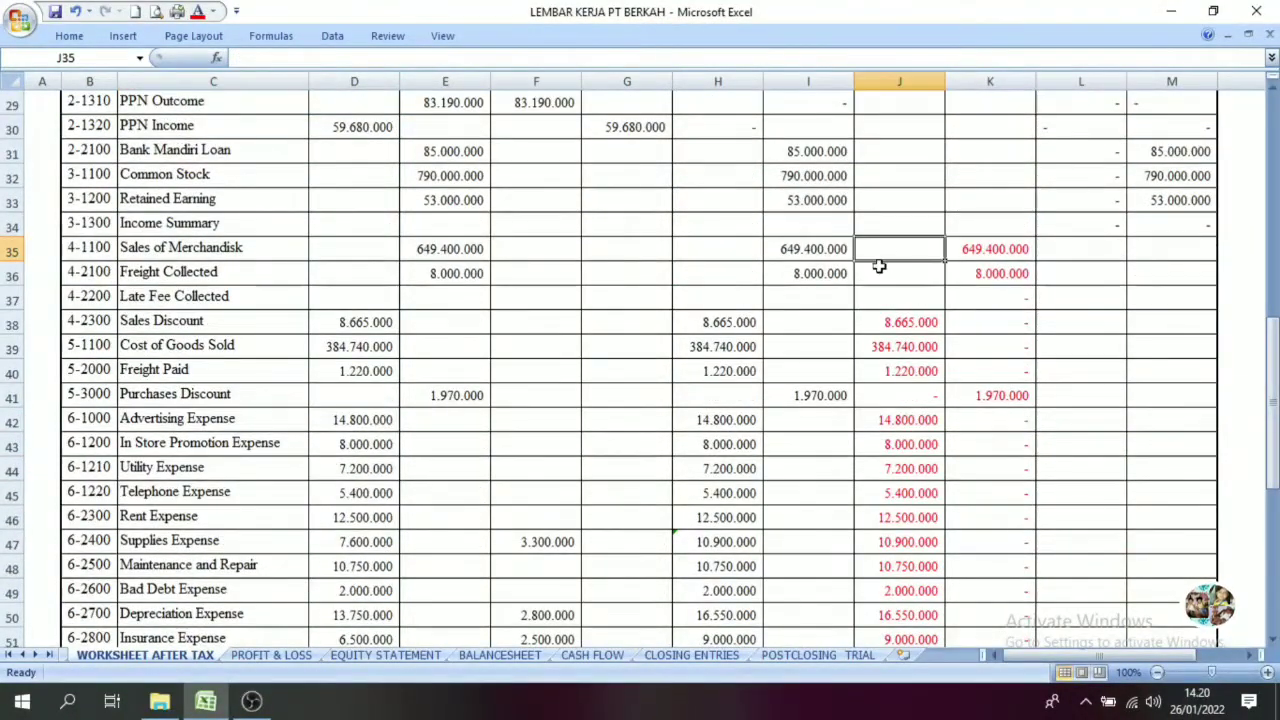
left_click(1006, 253)
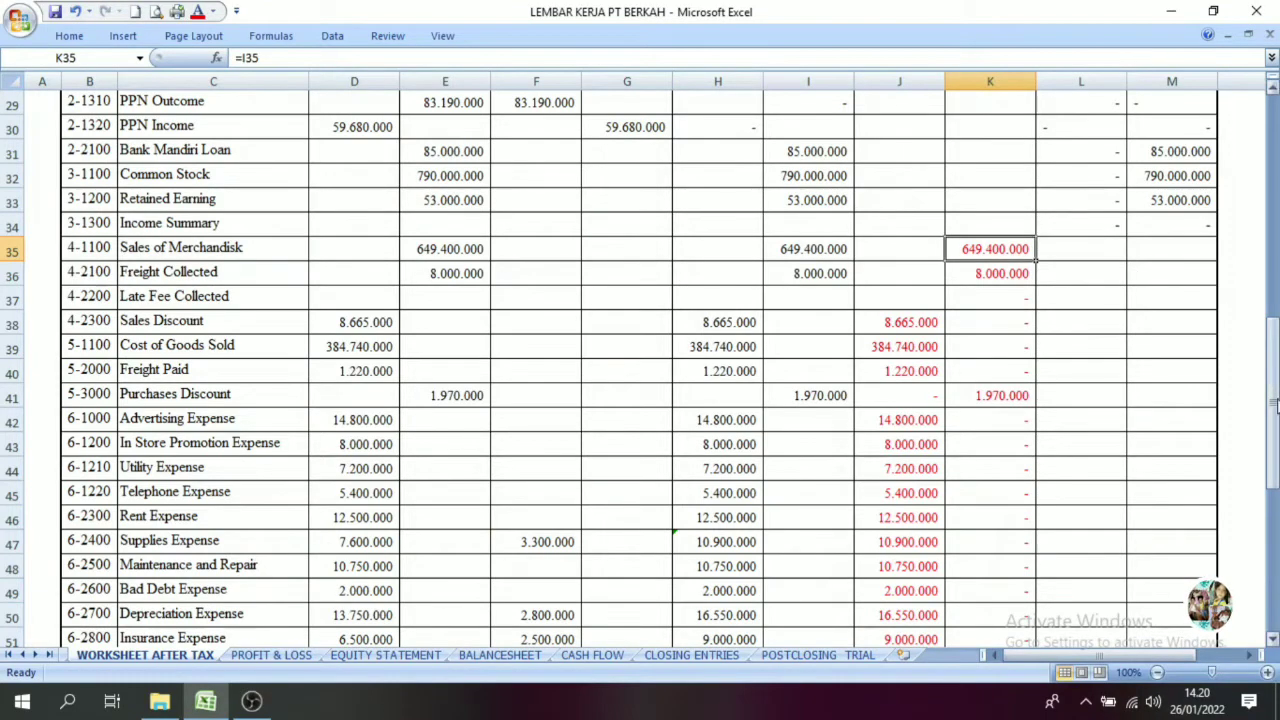
mouse_move(1272, 400)
left_mouse_down()
mouse_move(1272, 190)
mouse_move(1272, 410)
left_mouse_up()
left_click_drag(989, 155, 999, 508)
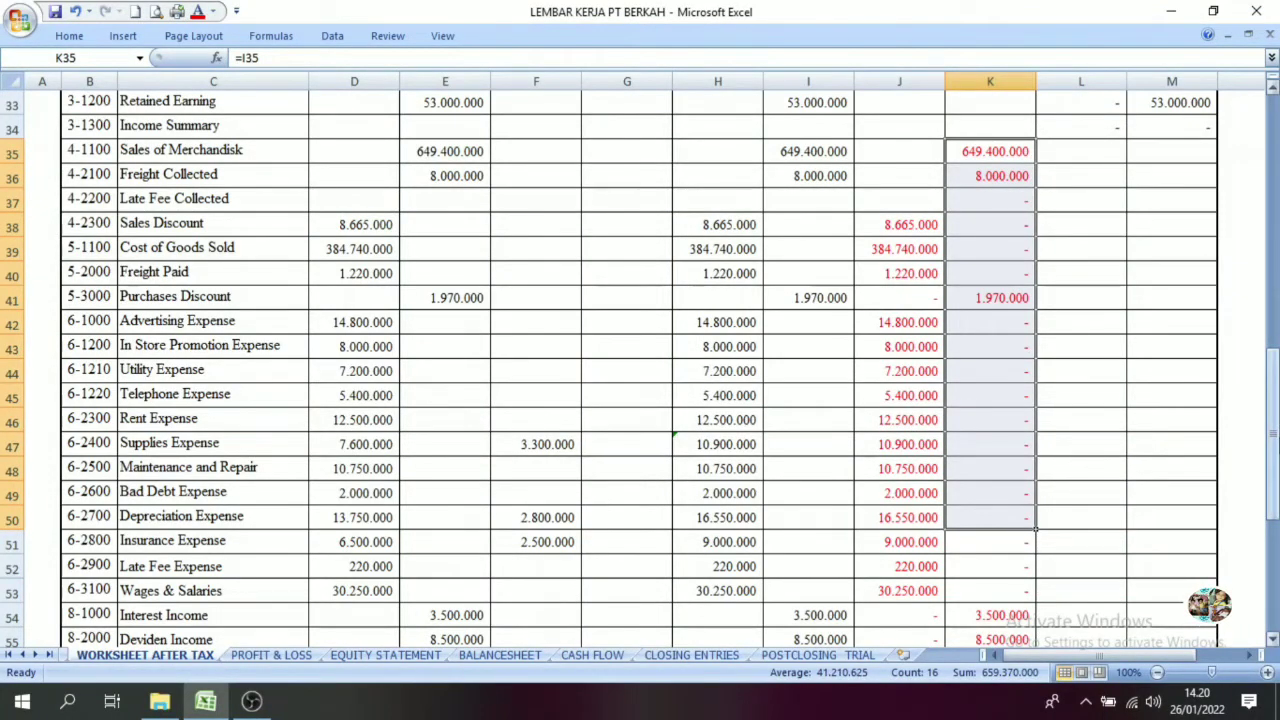
left_click_drag(1272, 437, 1272, 437)
Examine the Income Statement credit column and identify the accounts with credit amounts, from Sales of Merchandisk through Deviden Income
left_click(986, 222)
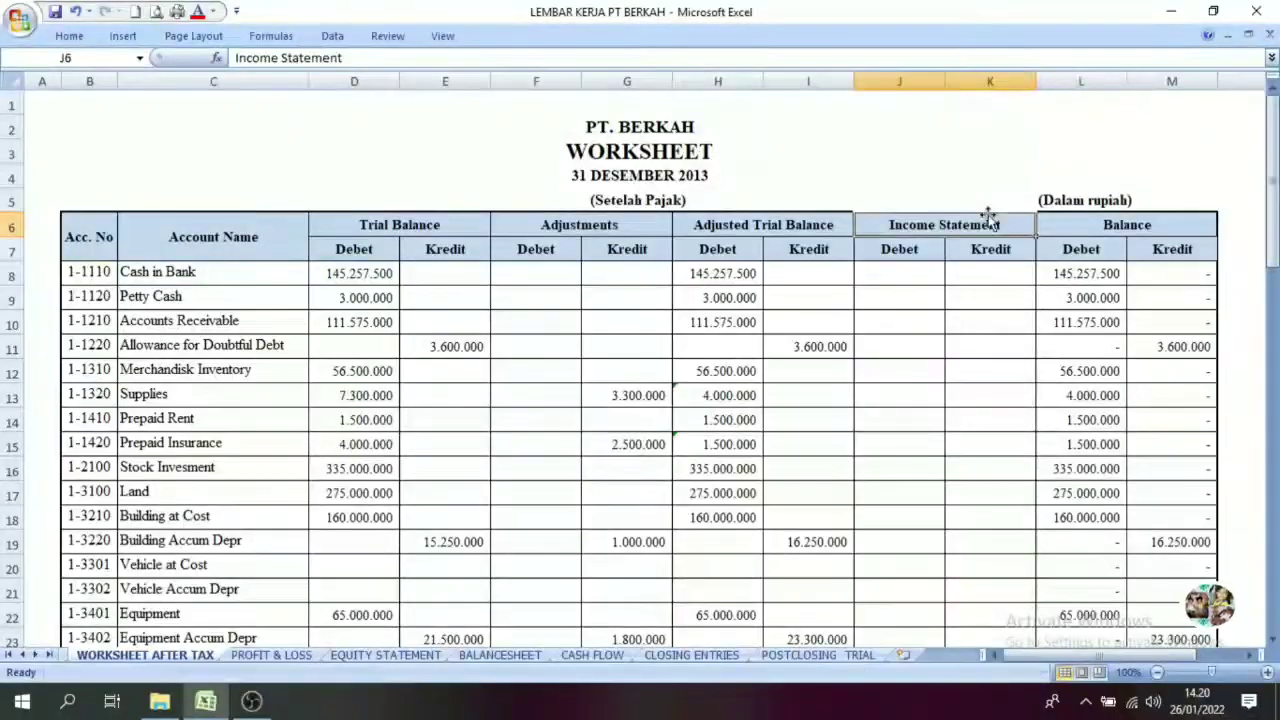
left_click_drag(1270, 186, 1270, 204)
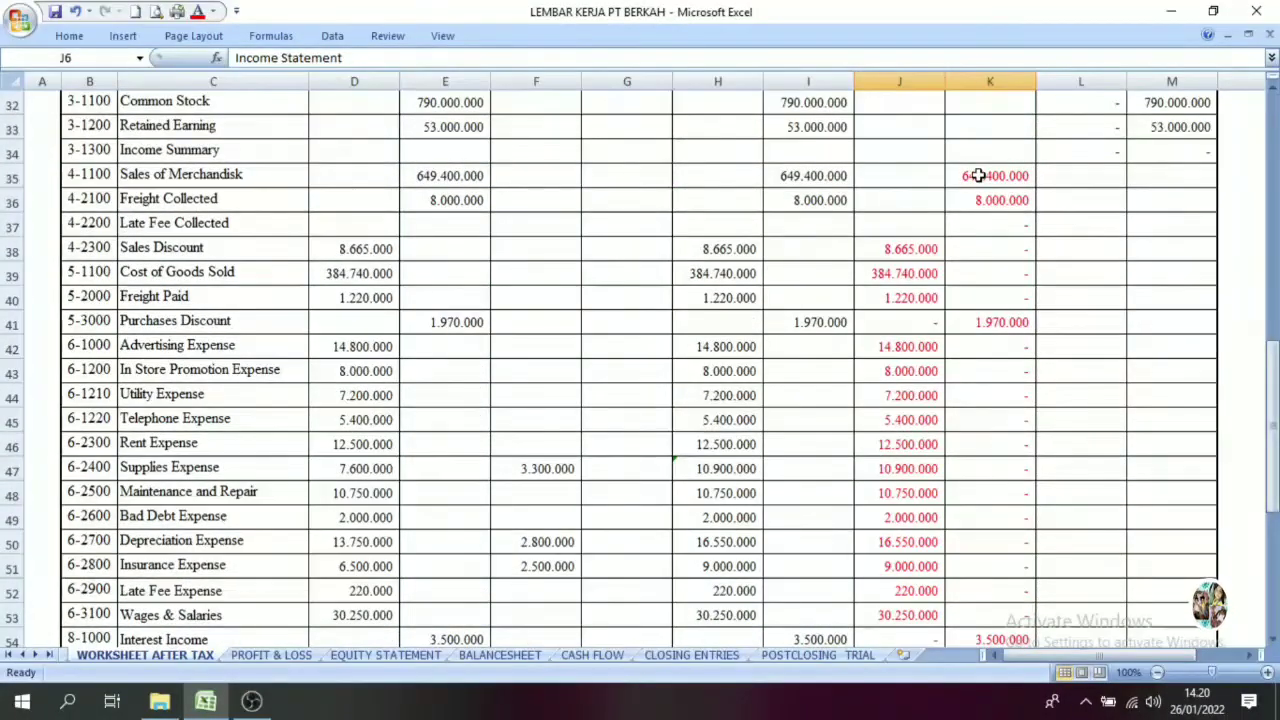
left_click_drag(978, 175, 989, 621)
mouse_move(1273, 490)
left_mouse_down()
mouse_move(1274, 528)
mouse_move(1274, 478)
left_mouse_up()
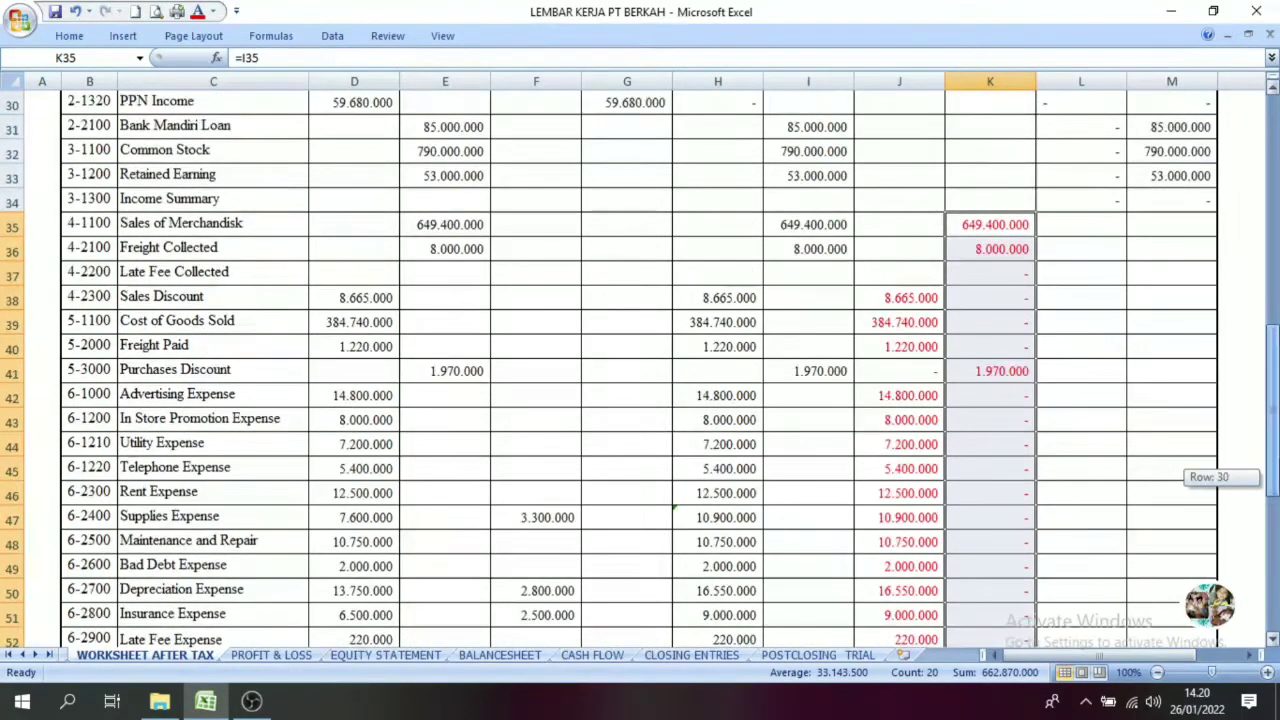
left_click_drag(990, 232, 1014, 520)
left_click_drag(1274, 522, 1276, 497)
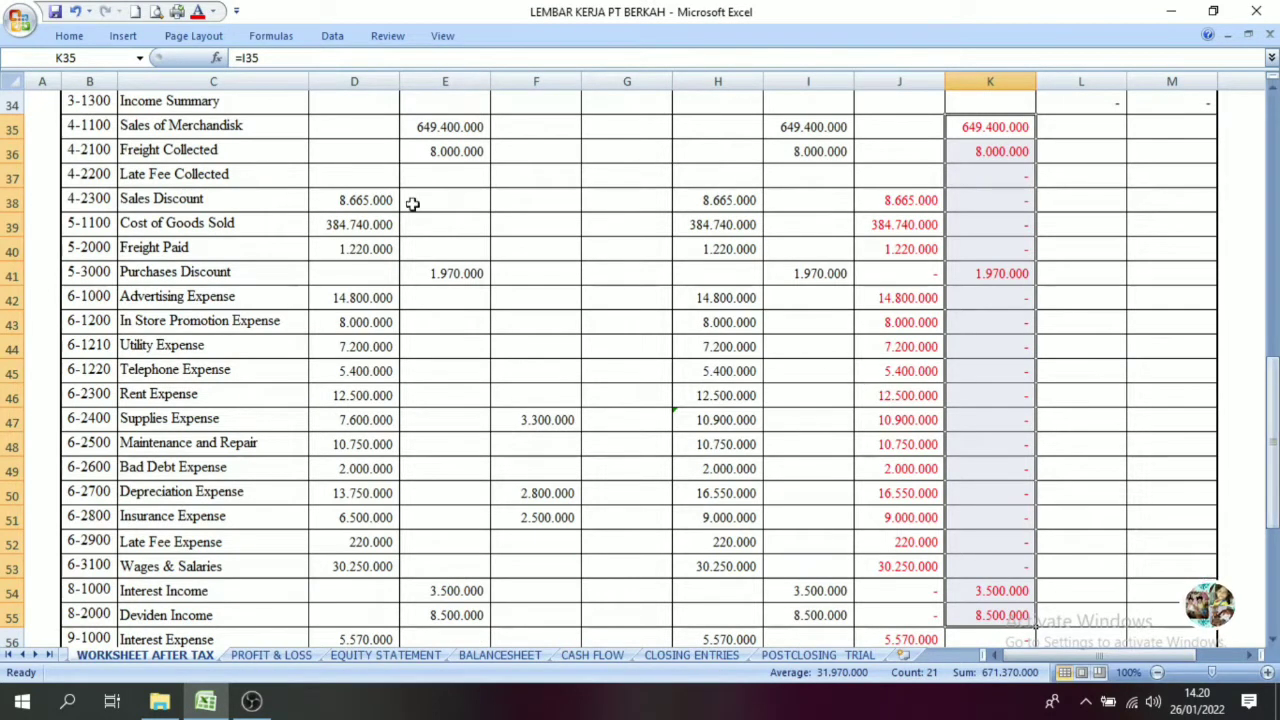
left_click(163, 128)
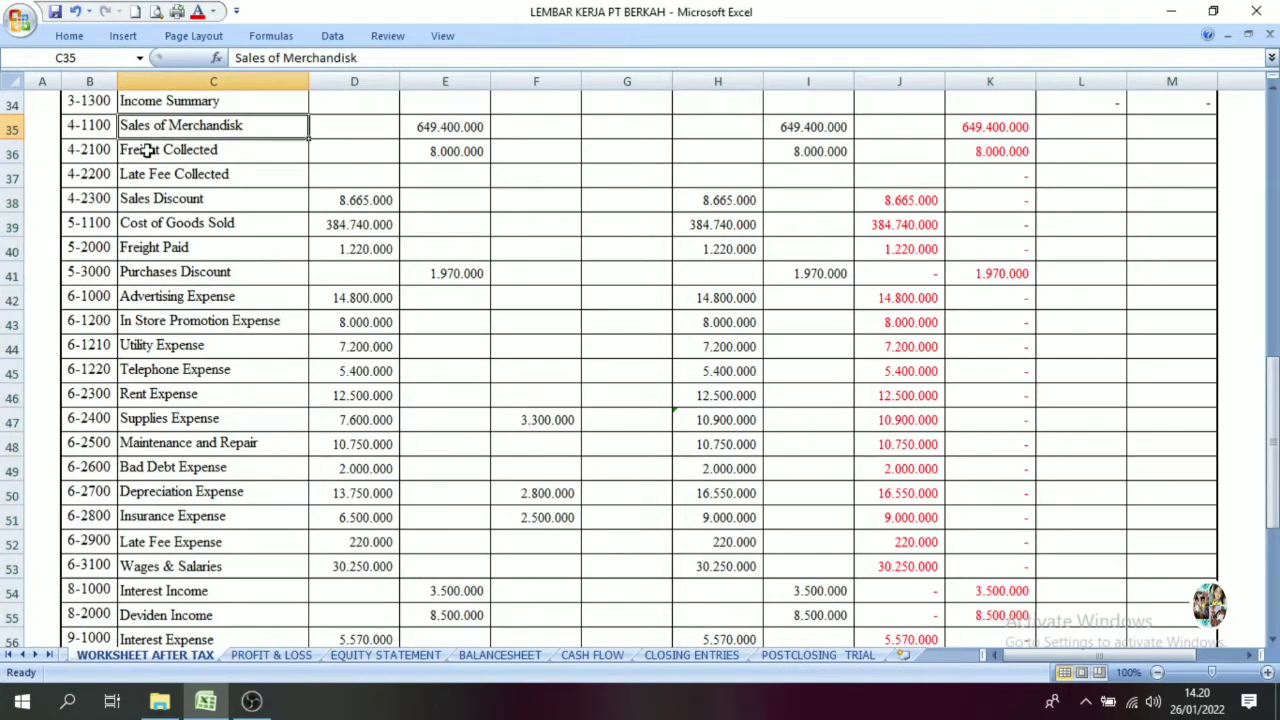
left_click(147, 150)
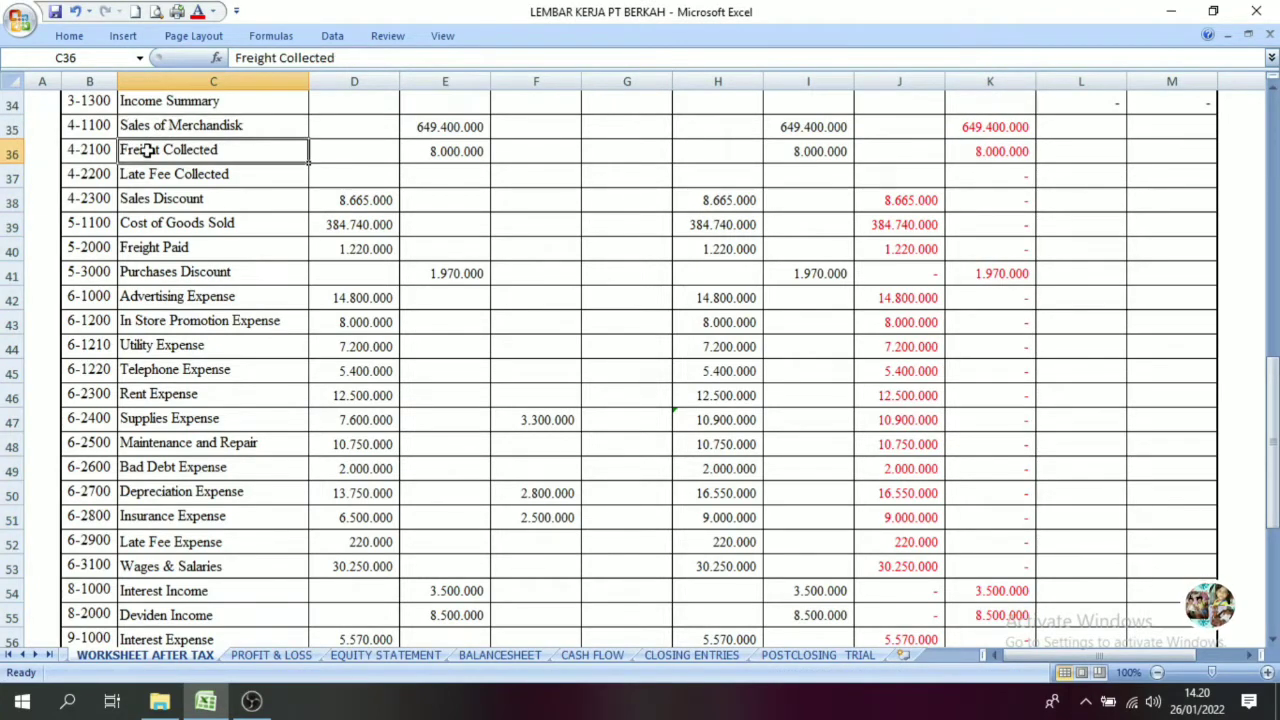
left_click(187, 278)
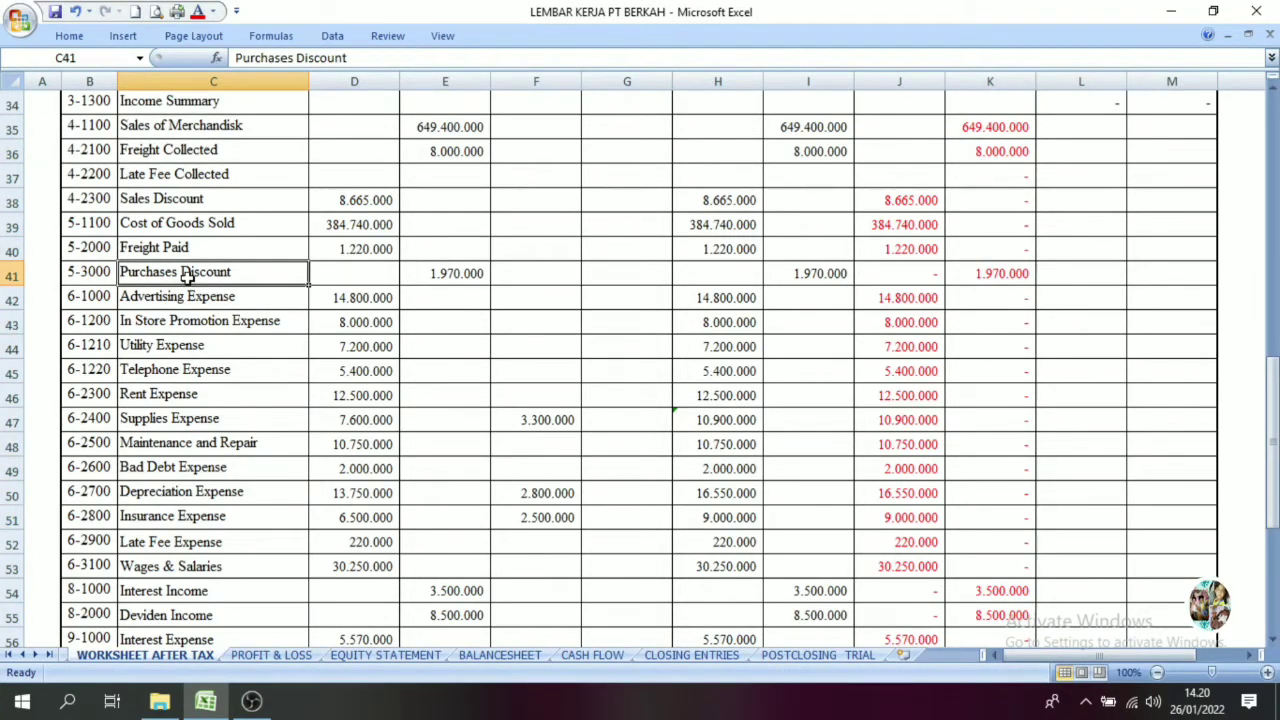
left_click(163, 590)
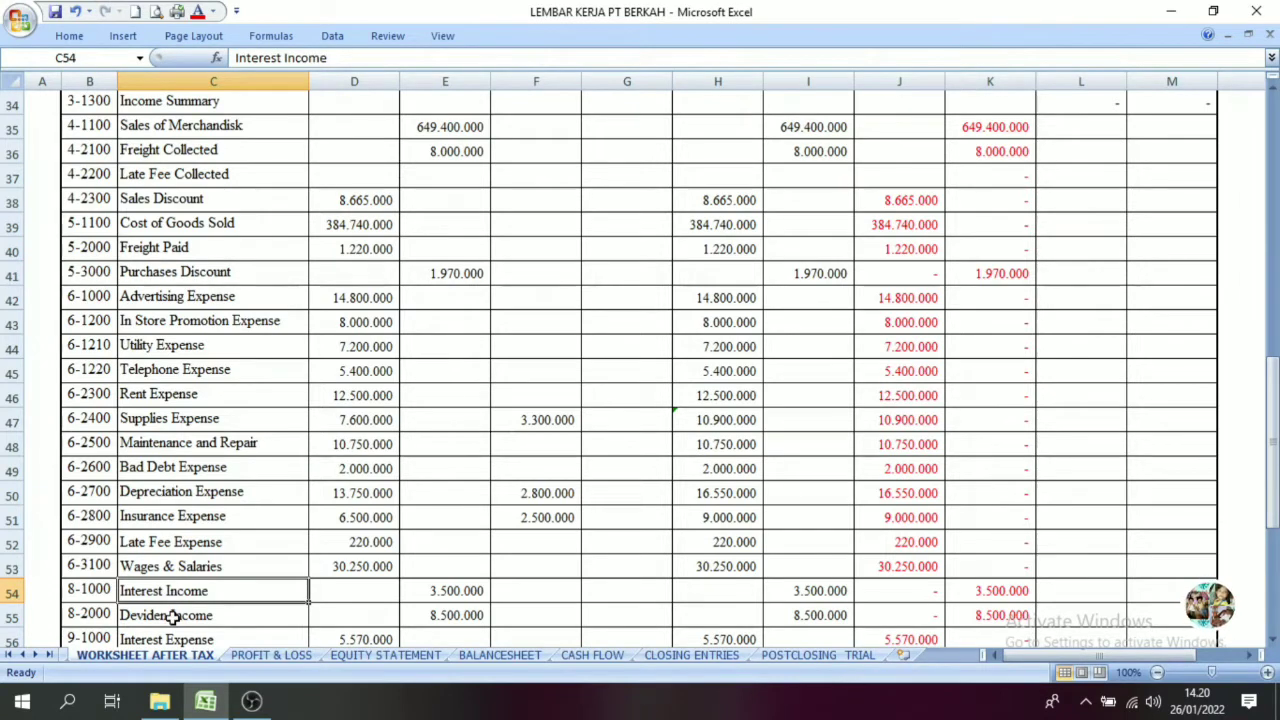
left_click(173, 617)
left_click_drag(177, 592, 175, 612)
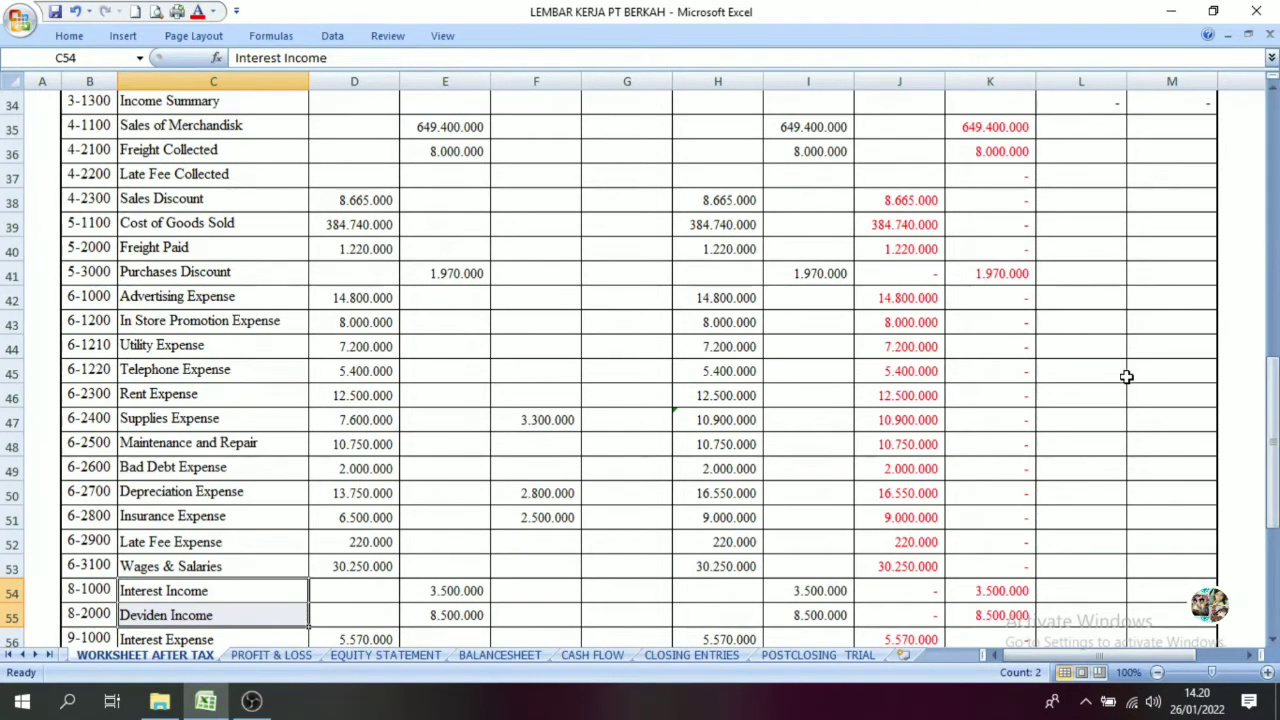
left_click_drag(1001, 138, 983, 611)
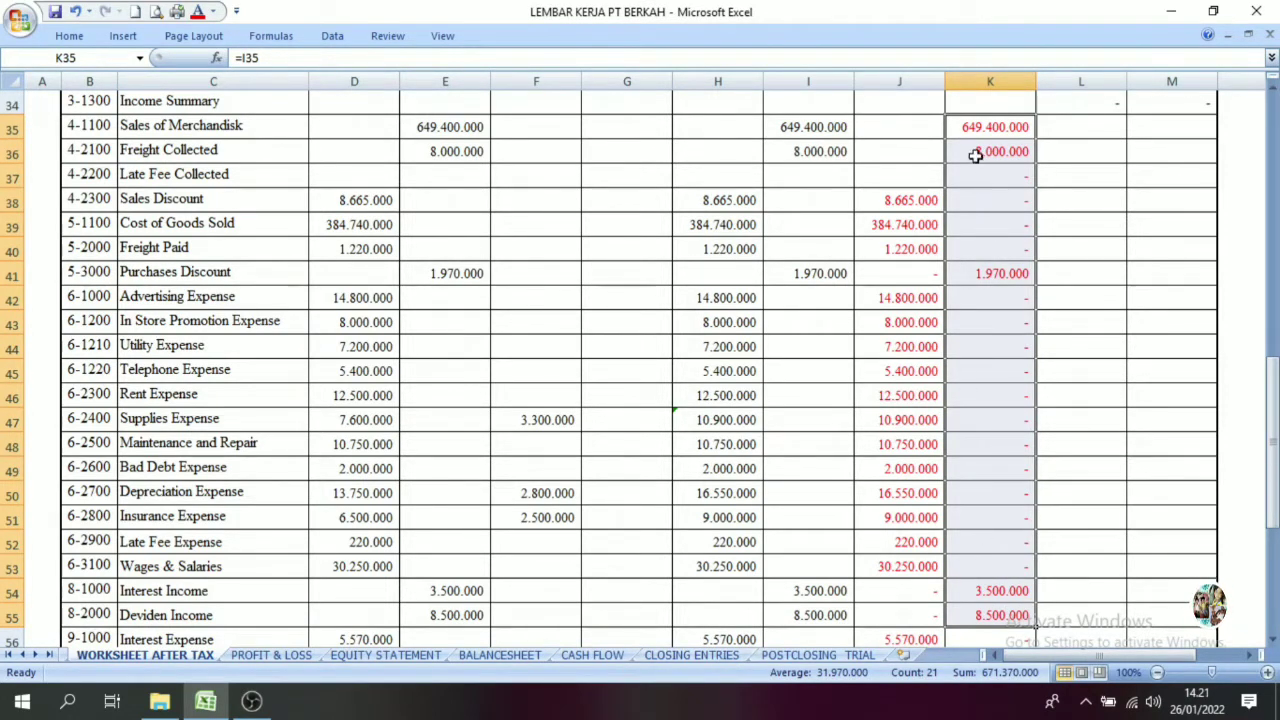
Colour the hidden date entries Des and 31 black in the first two Date rows of the closing entries sheet
left_click(712, 657)
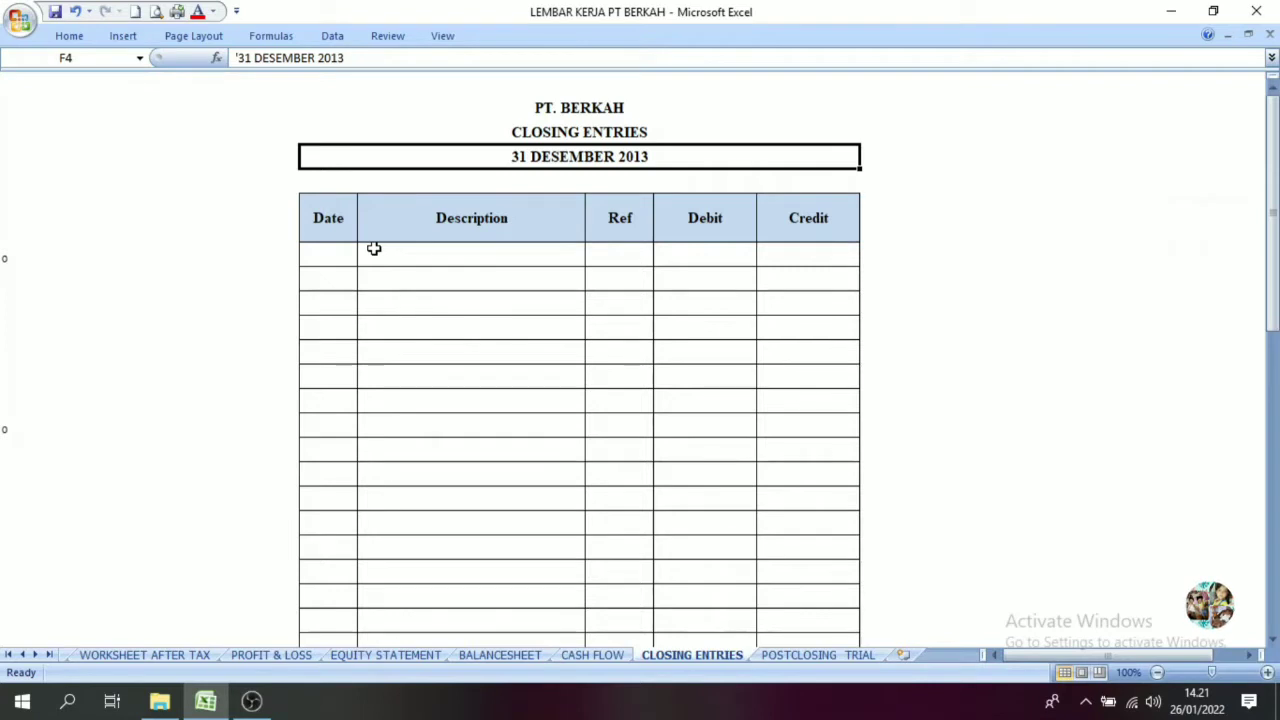
left_click(339, 250)
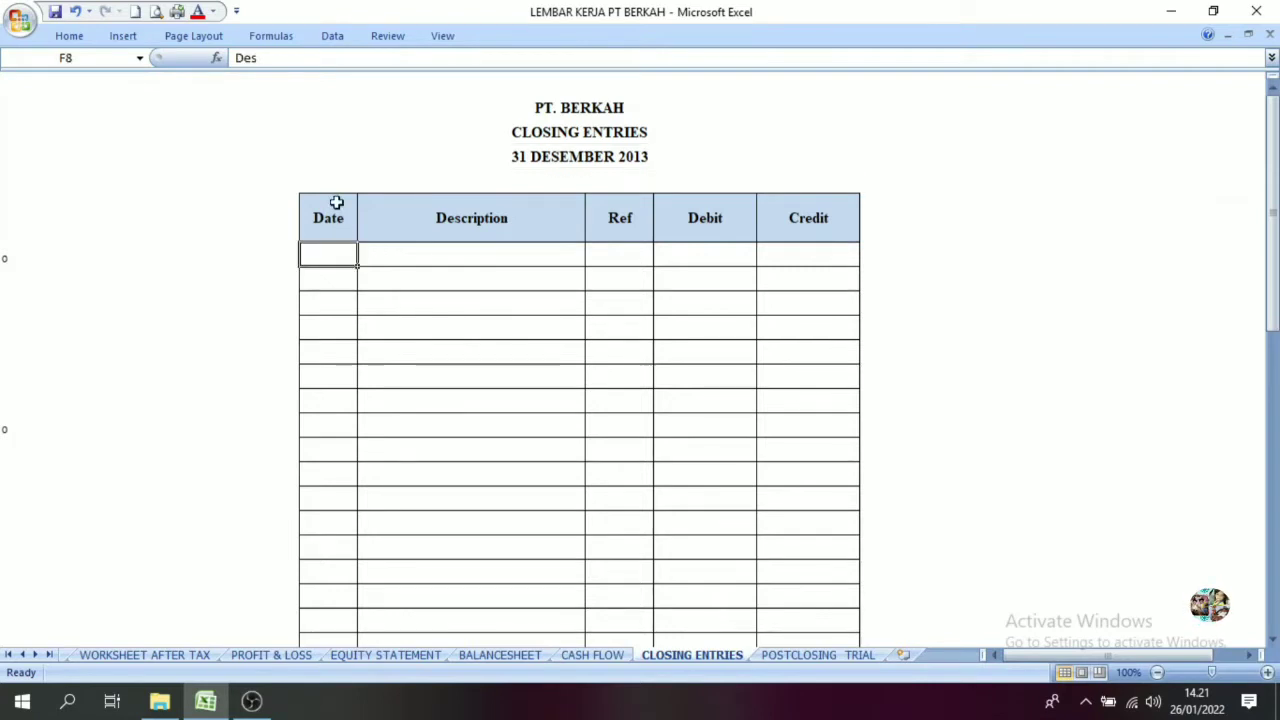
left_click(213, 11)
left_click(243, 34)
left_click(329, 278)
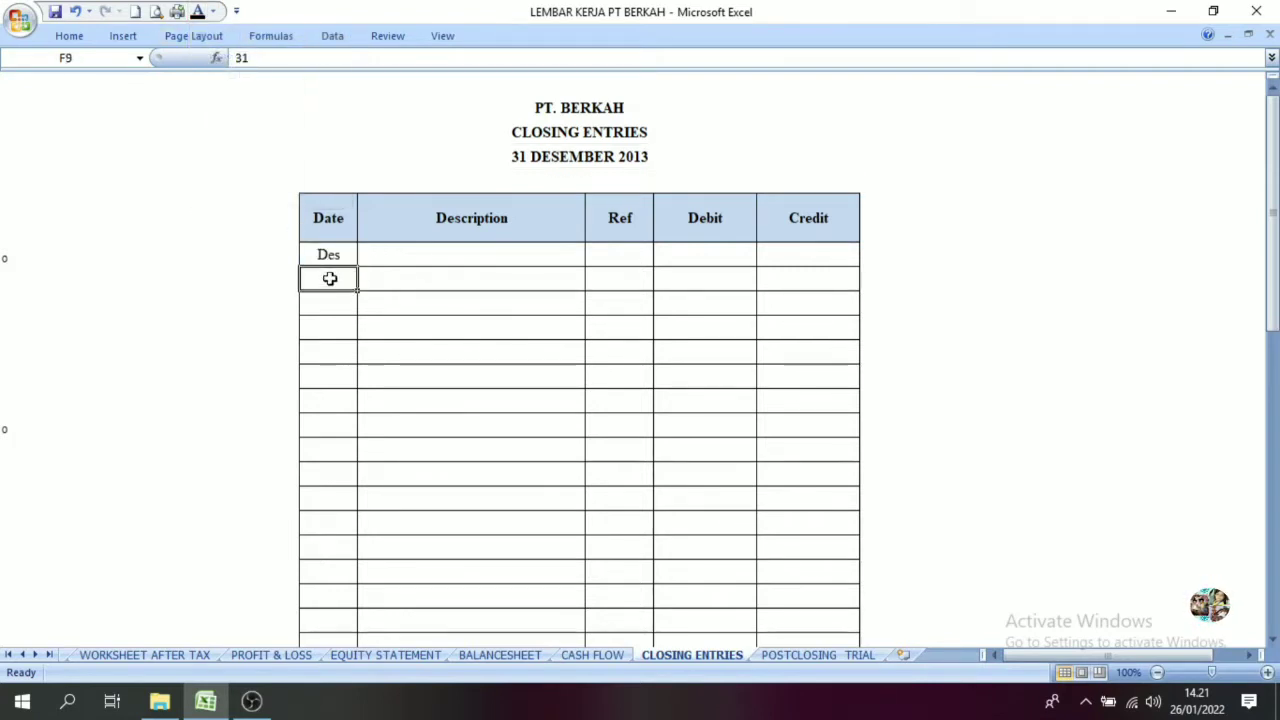
left_click(198, 11)
Colour the five hidden account descriptions black, from Sales of Merchandisk through Deviden Income, in the closing entries journal
left_click(391, 254)
left_click_drag(391, 254, 397, 374)
left_click(368, 254)
left_click_drag(368, 254, 477, 355)
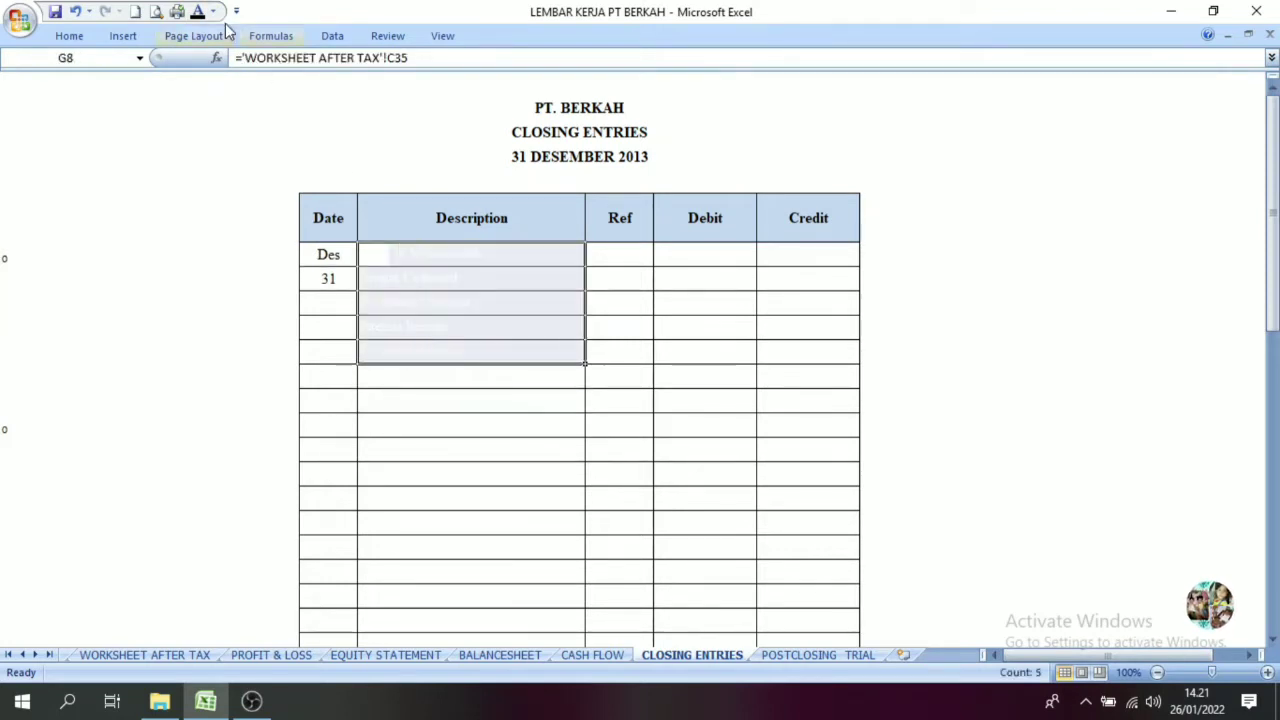
left_click(198, 11)
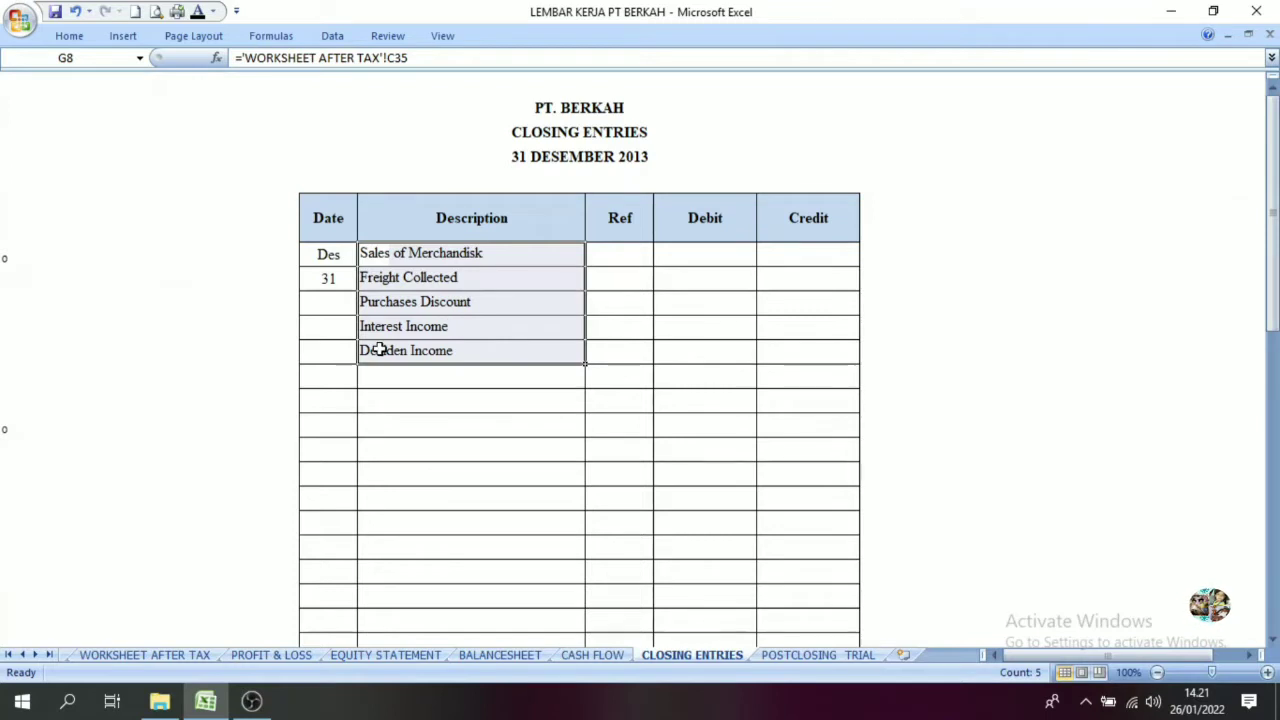
Check the five journal descriptions, Sales of Merchandisk through Deviden Income, against the accounts with Income Statement credit amounts in the after-tax worksheet
left_click(449, 351)
left_click_drag(372, 259, 456, 358)
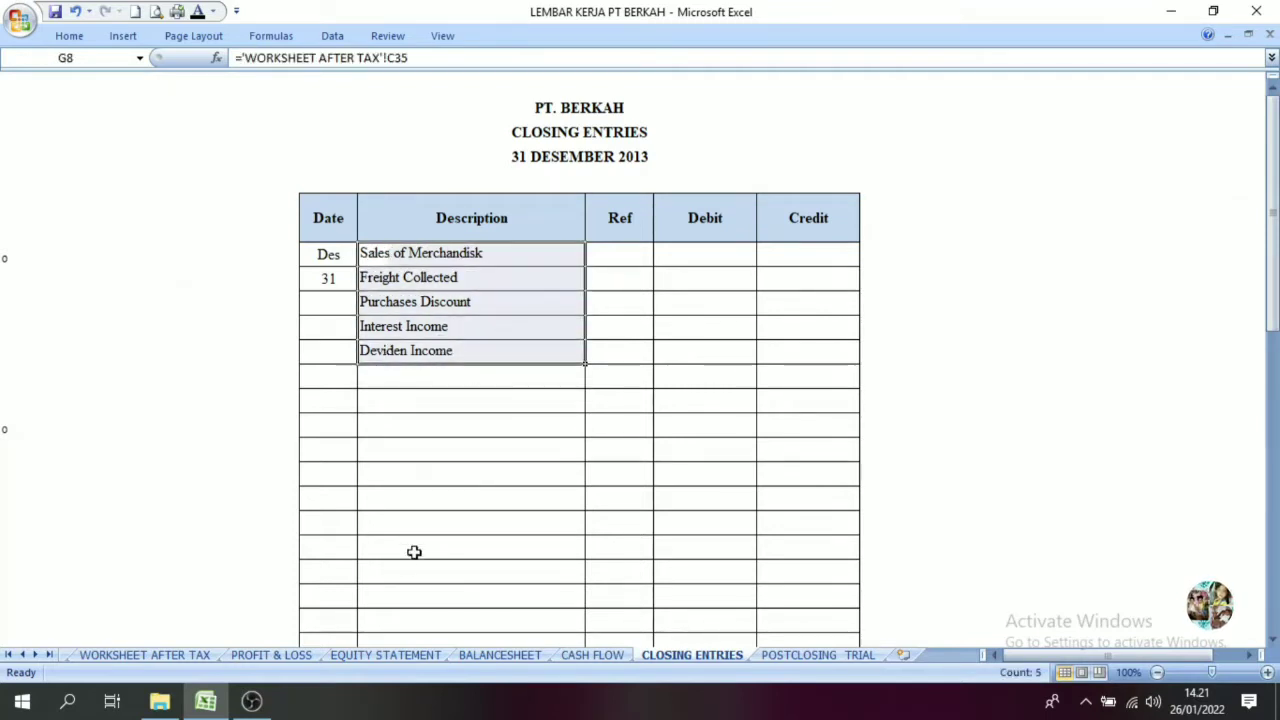
left_click(174, 655)
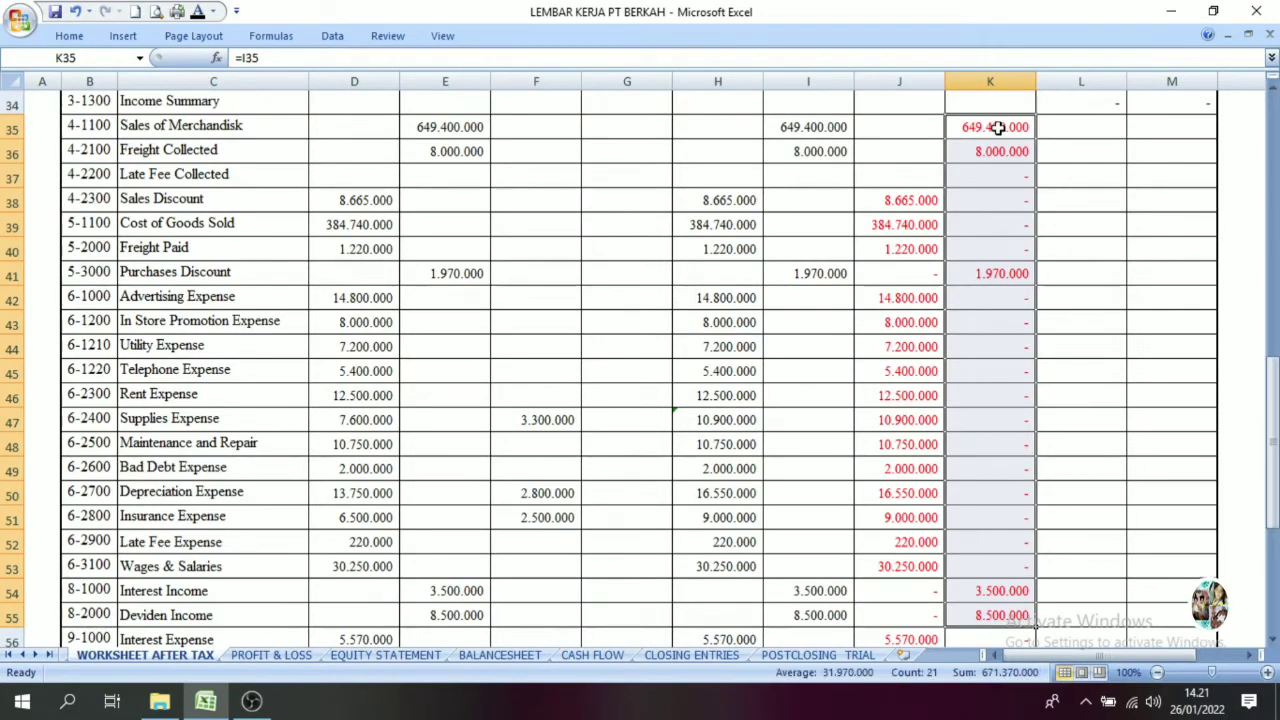
left_click(999, 155)
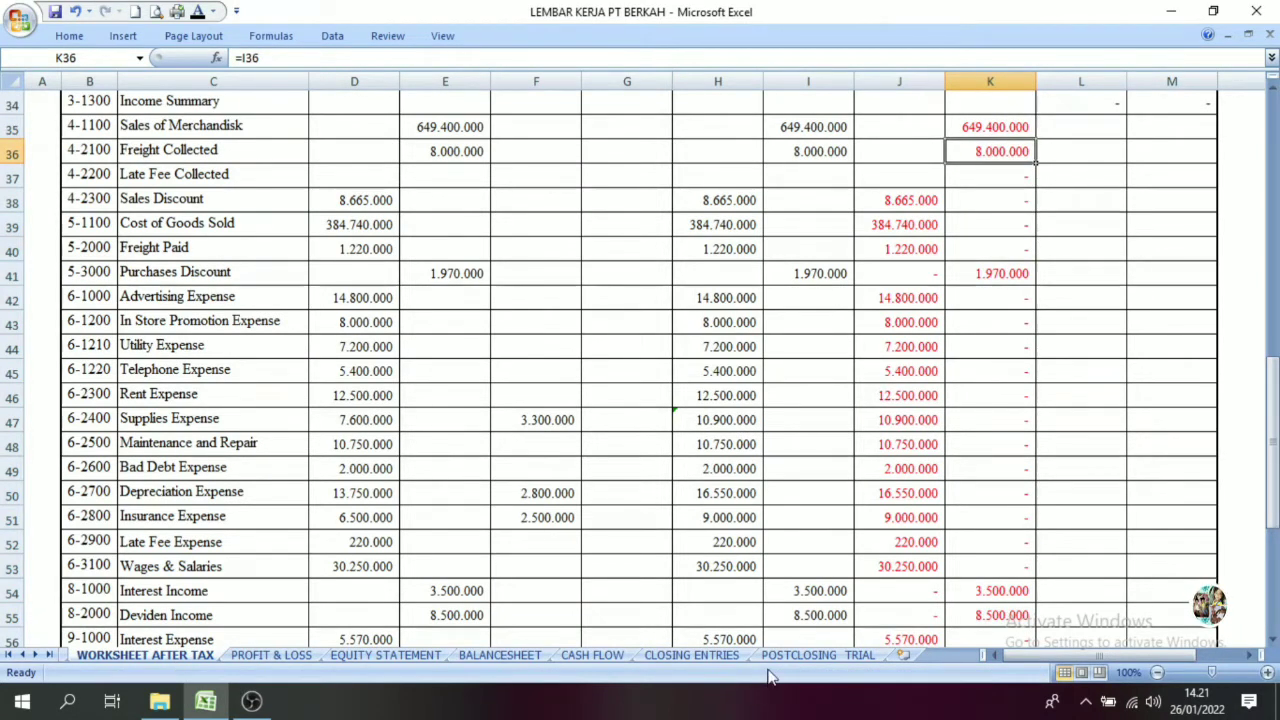
left_click(732, 656)
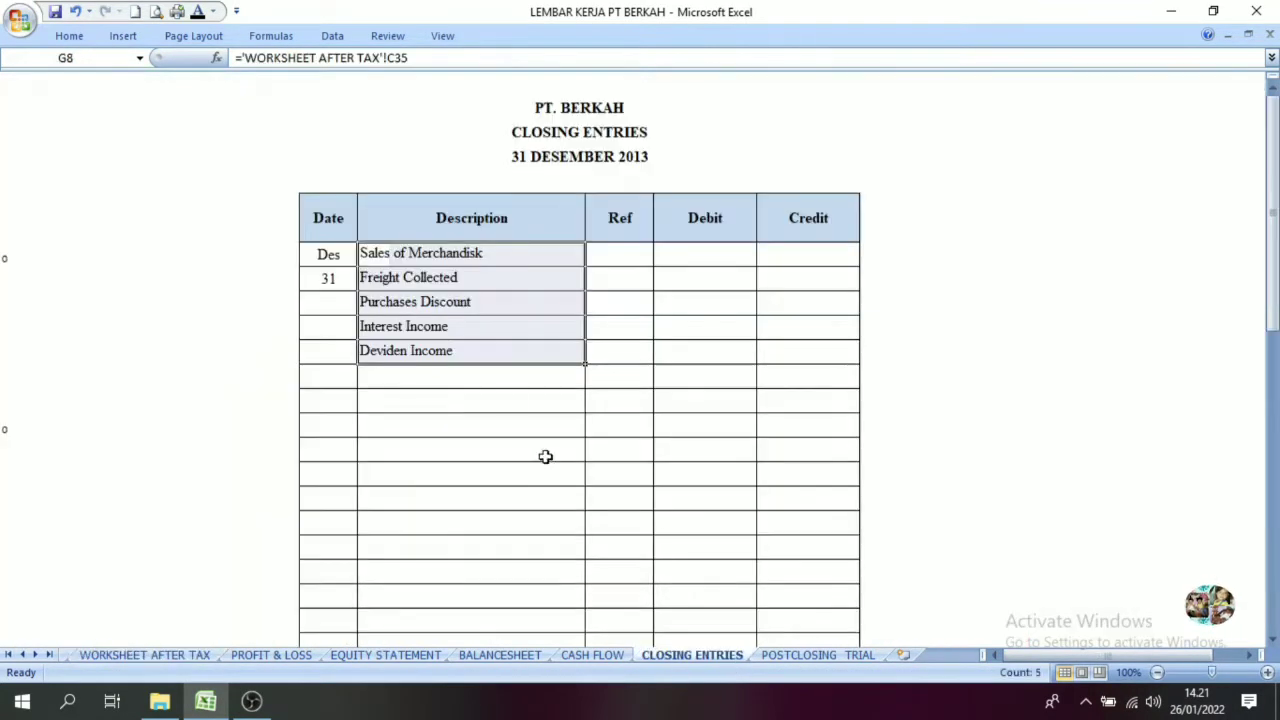
left_click(437, 284)
left_click(367, 247)
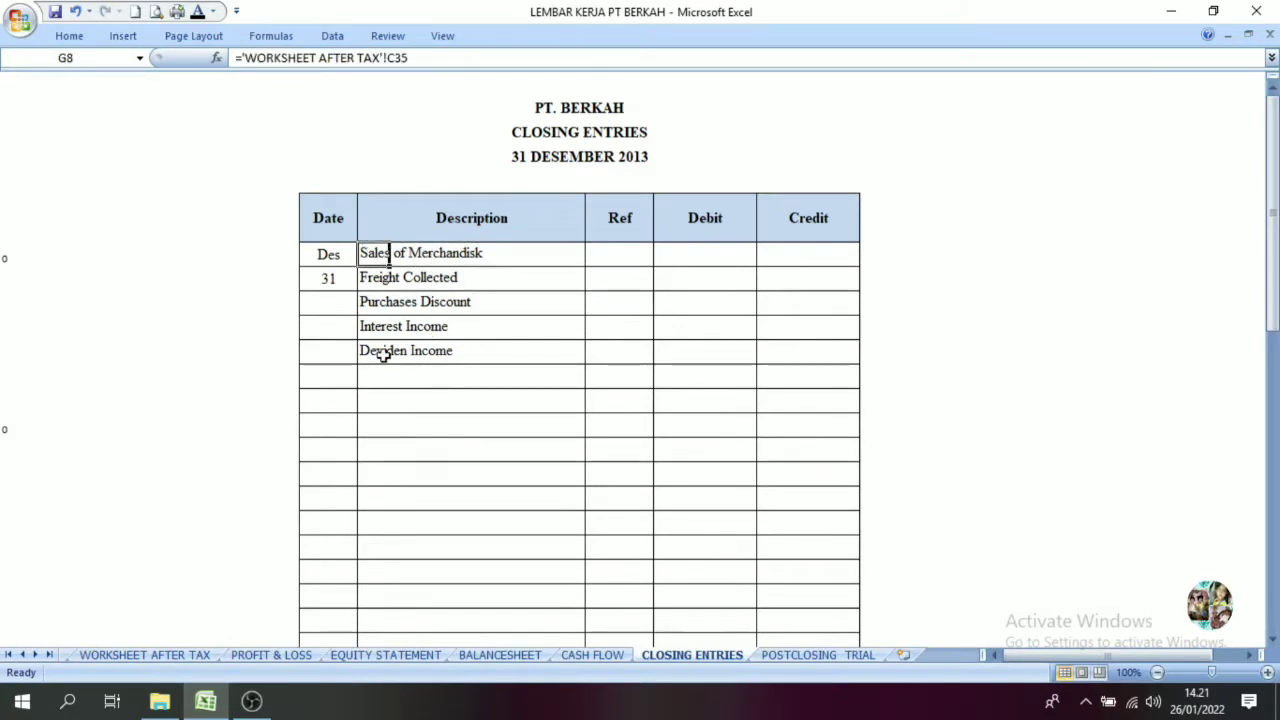
left_click(437, 352)
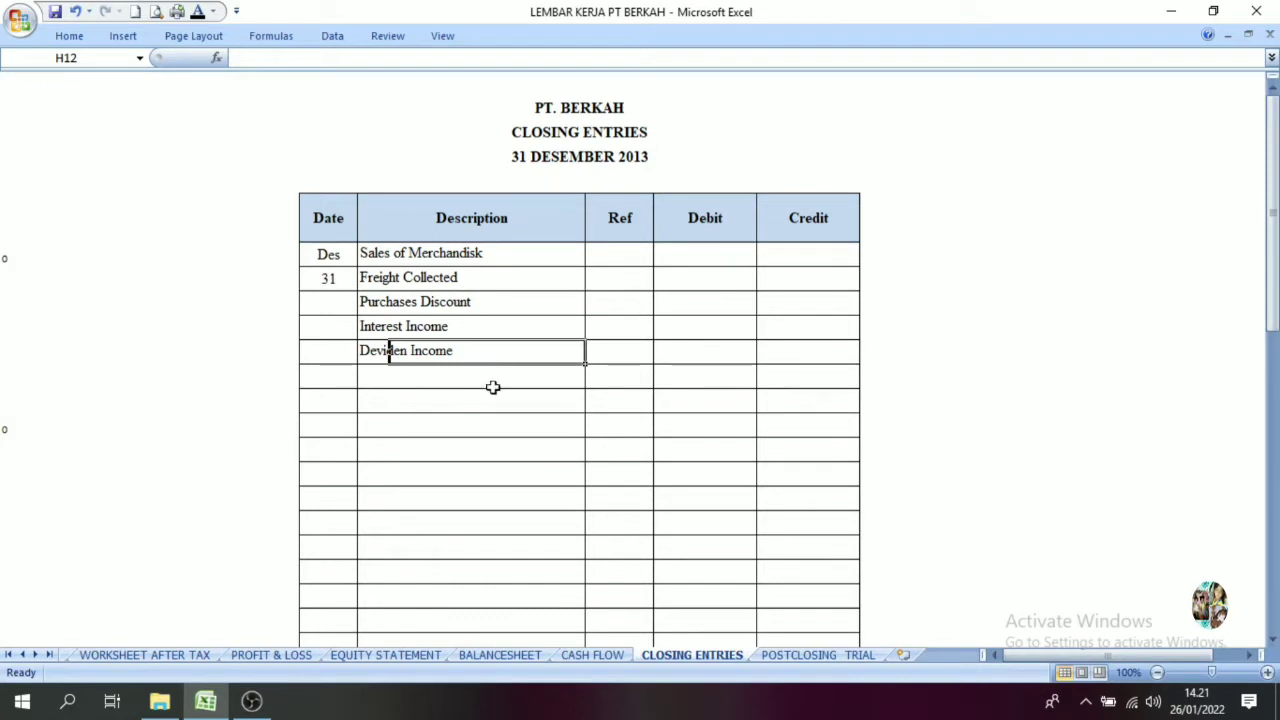
left_click_drag(383, 255, 423, 346)
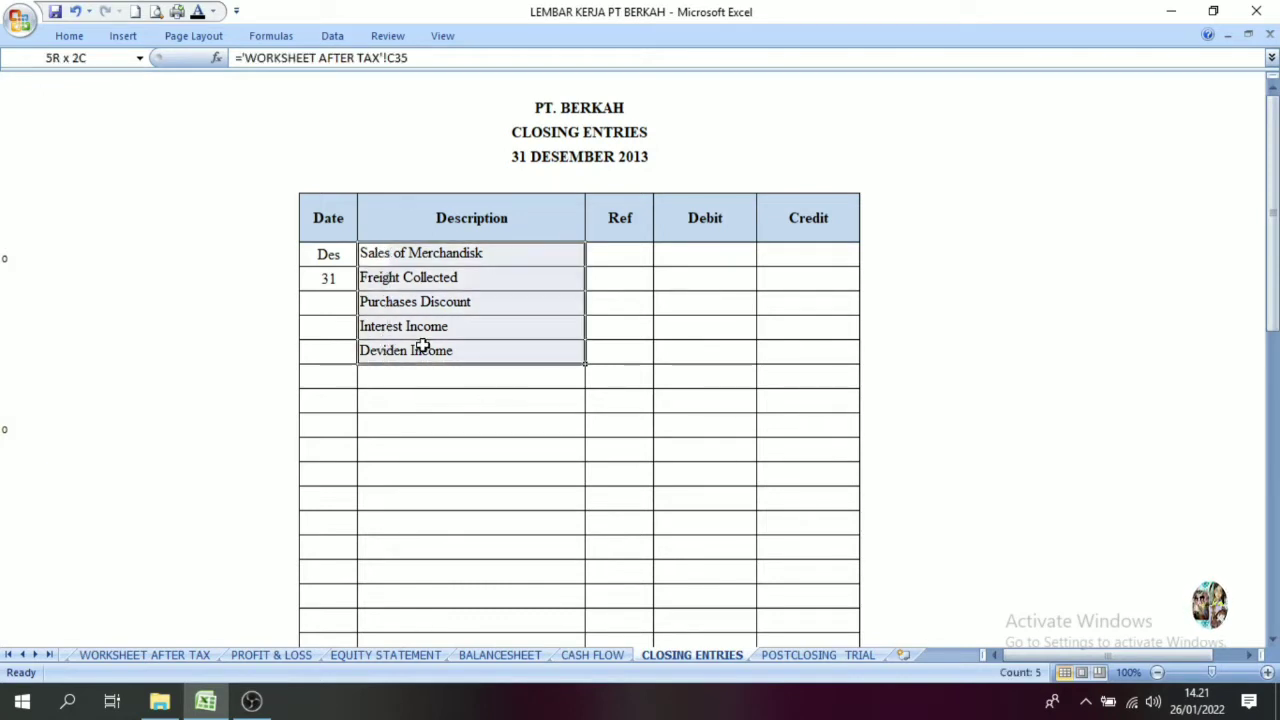
left_click(370, 252)
left_click_drag(370, 252, 409, 351)
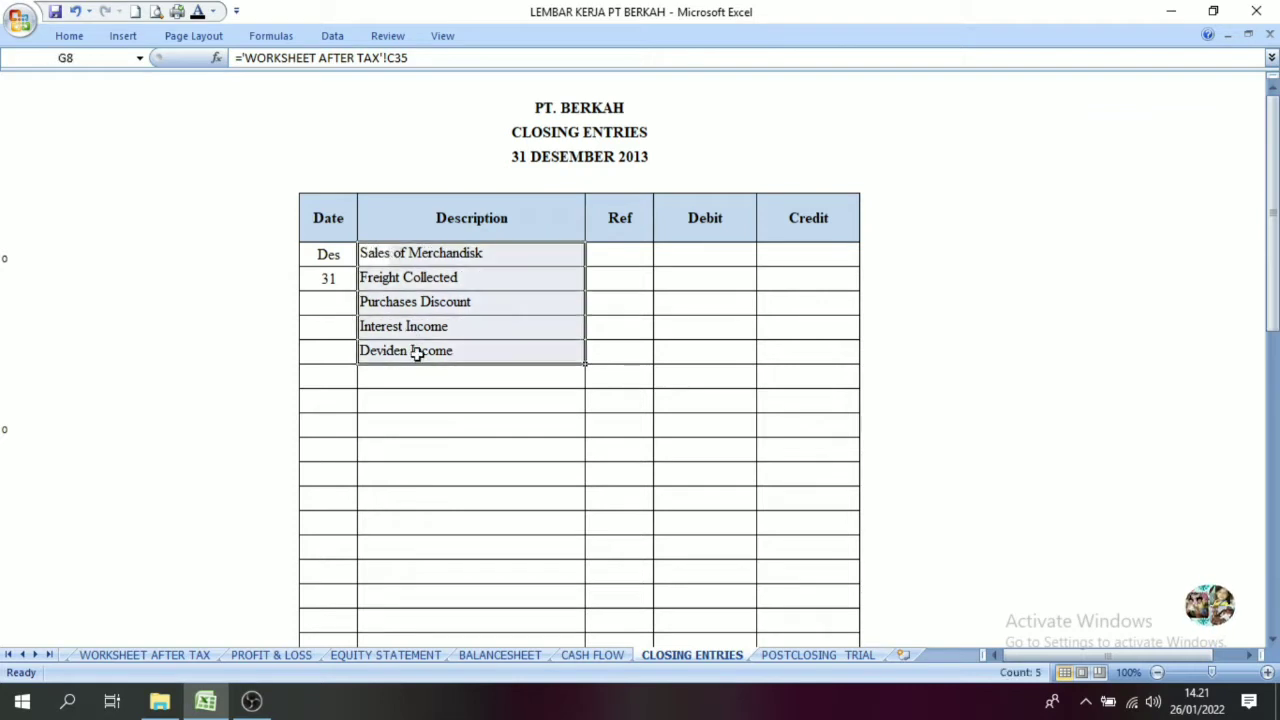
Colour the hidden, indented Income Summary description black in the row below Deviden Income
left_click(420, 374)
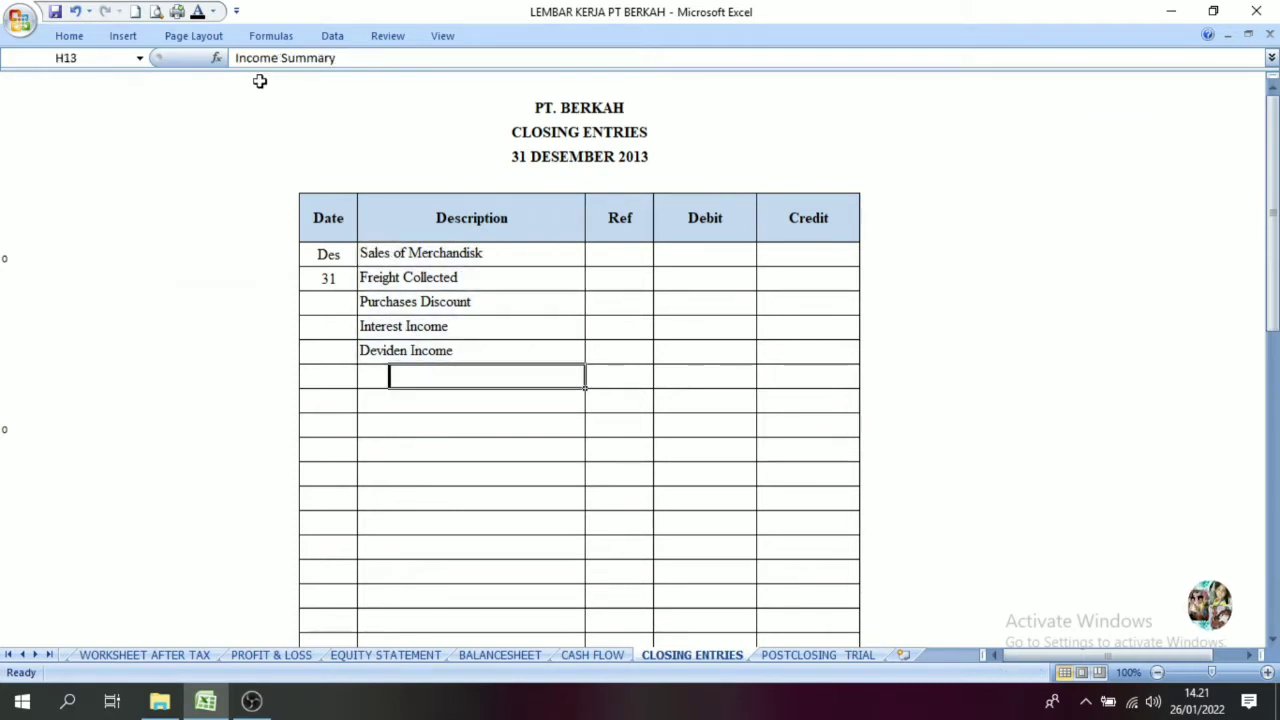
left_click(600, 374)
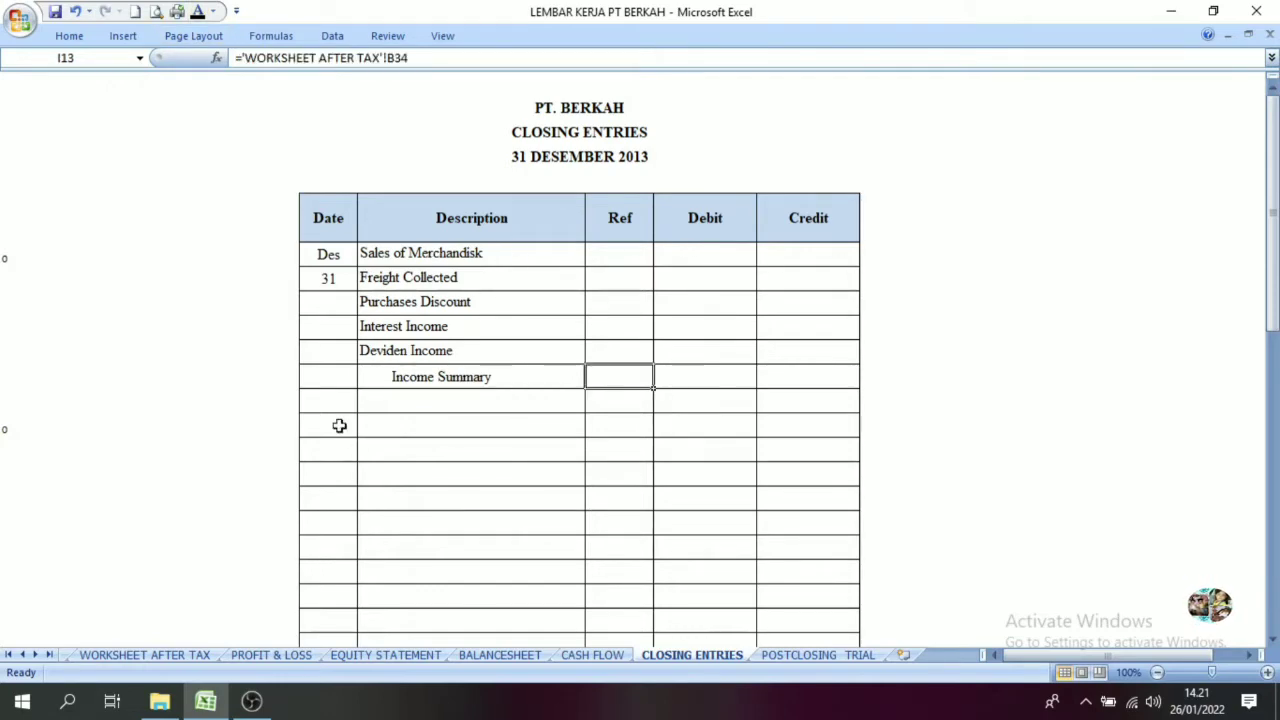
Review the Income Statement credit amounts from Sales of Merchandisk through Deviden Income in the after-tax worksheet as the source of the journal's debit amounts
left_click(151, 660)
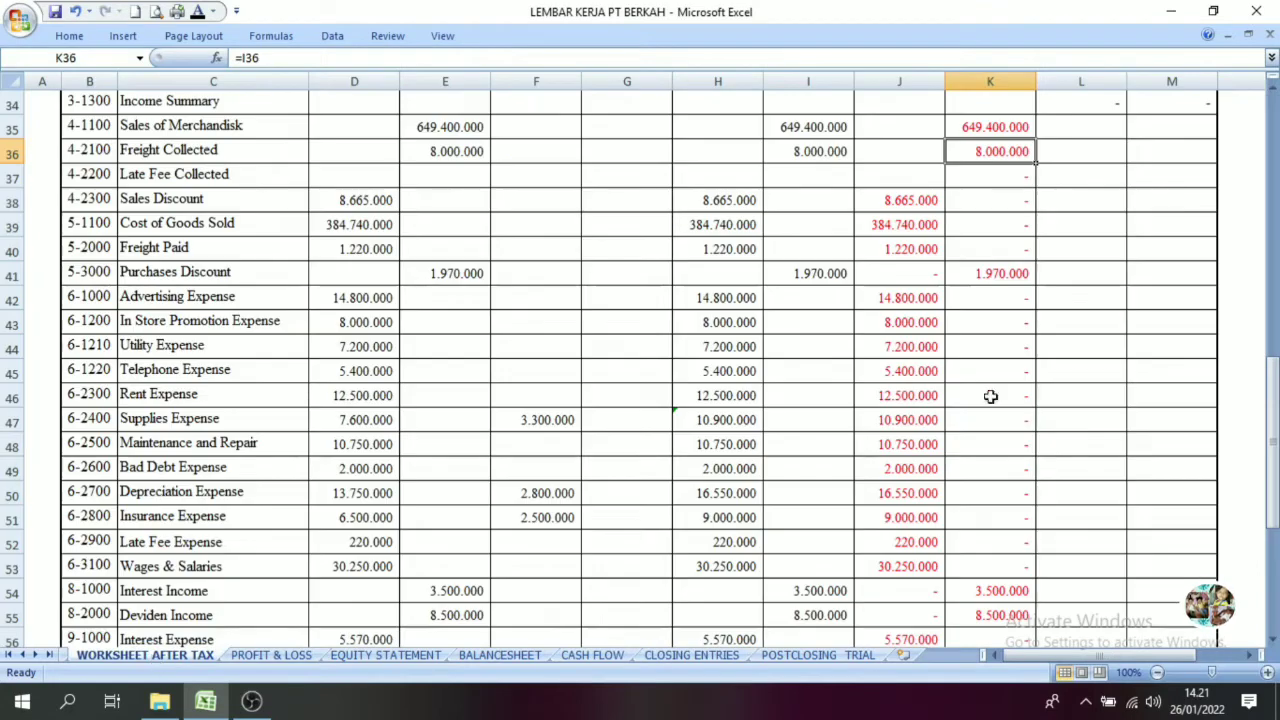
left_click_drag(1270, 366, 1270, 348)
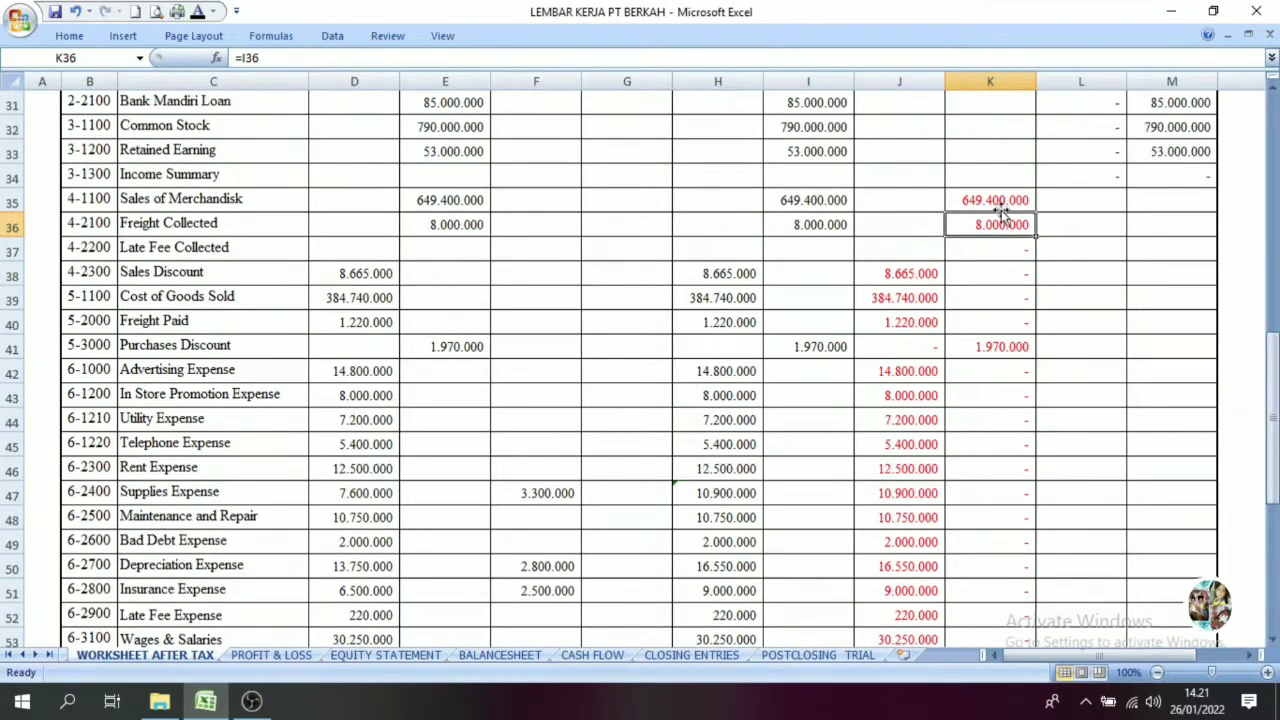
left_click_drag(997, 203, 1006, 517)
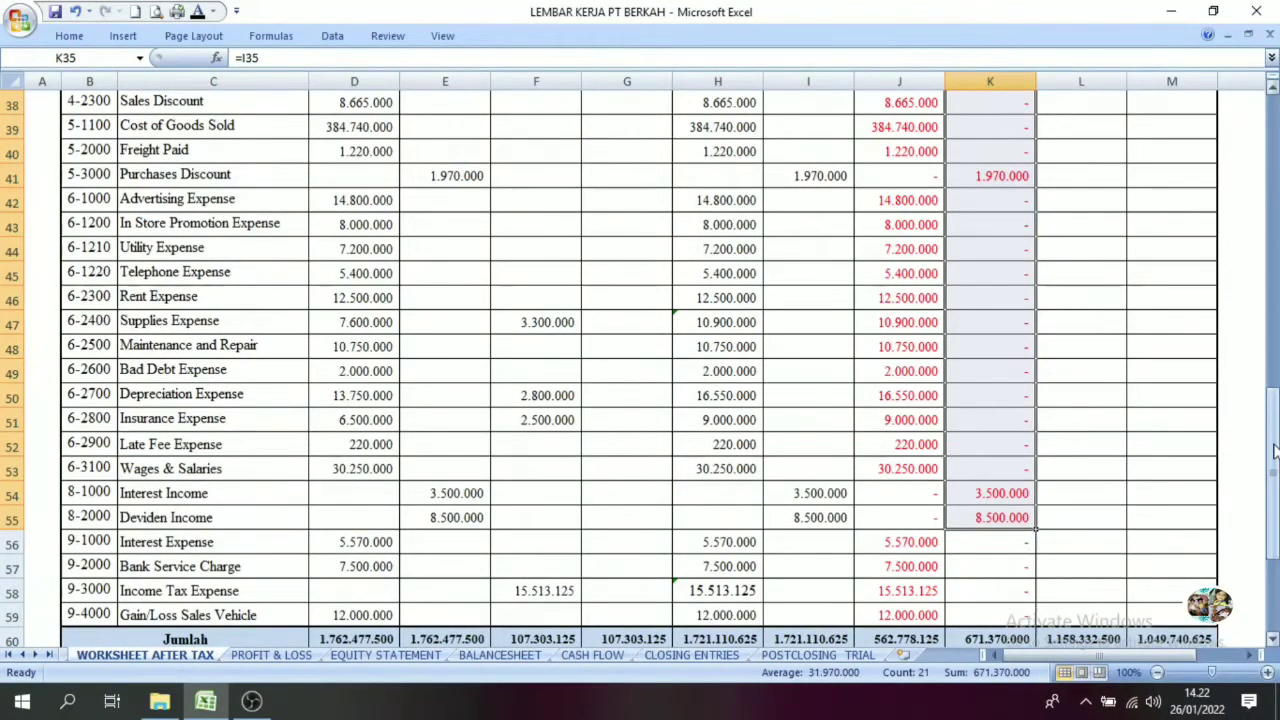
scroll(1264, 368, "up", 3)
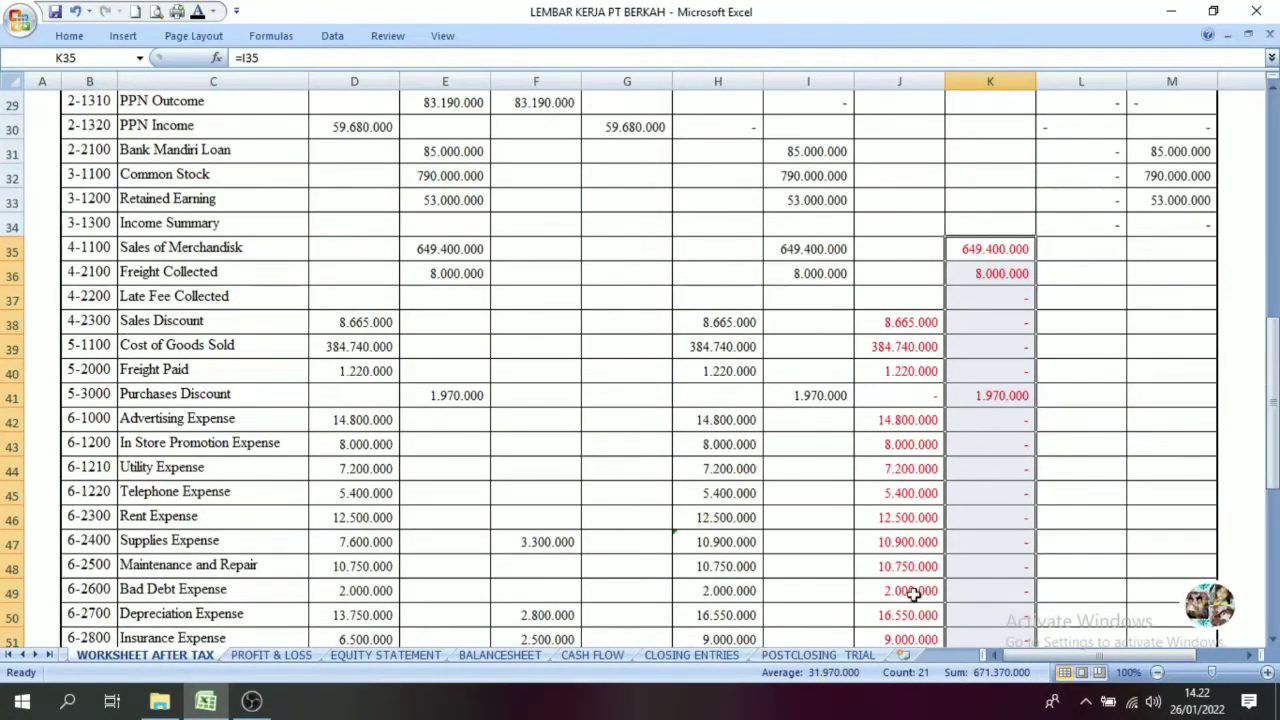
left_click(721, 655)
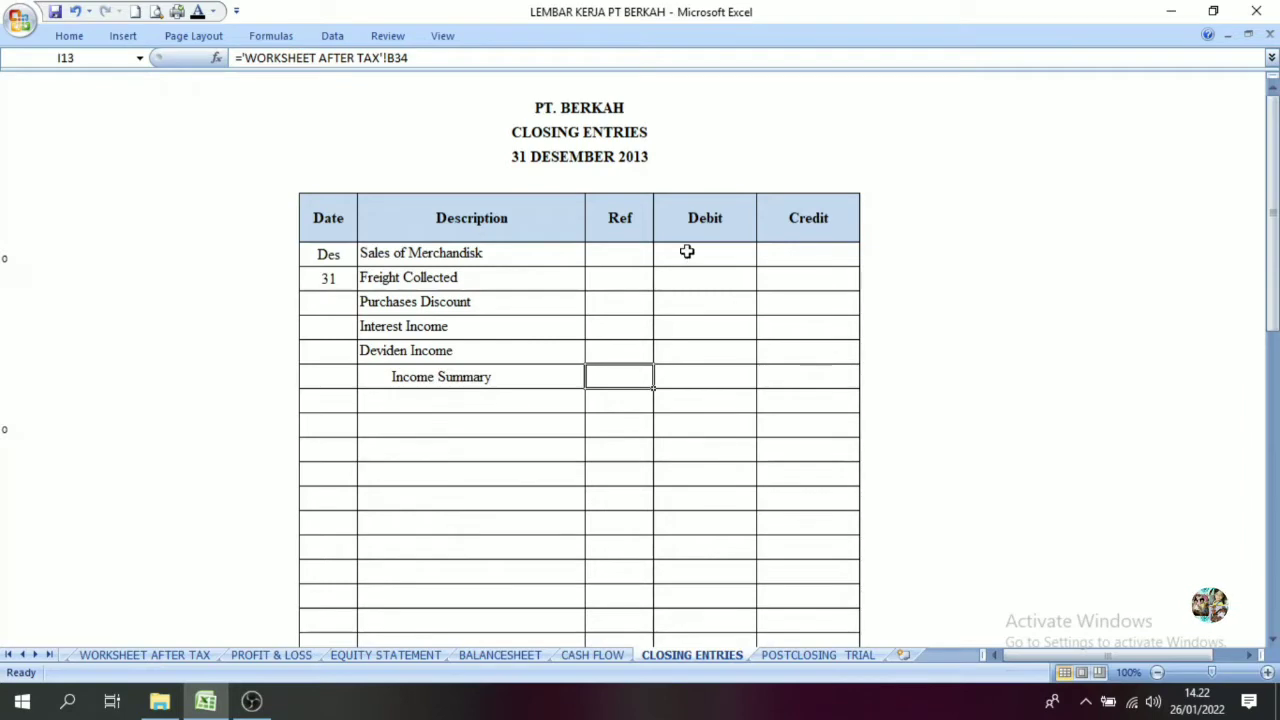
left_click(170, 654)
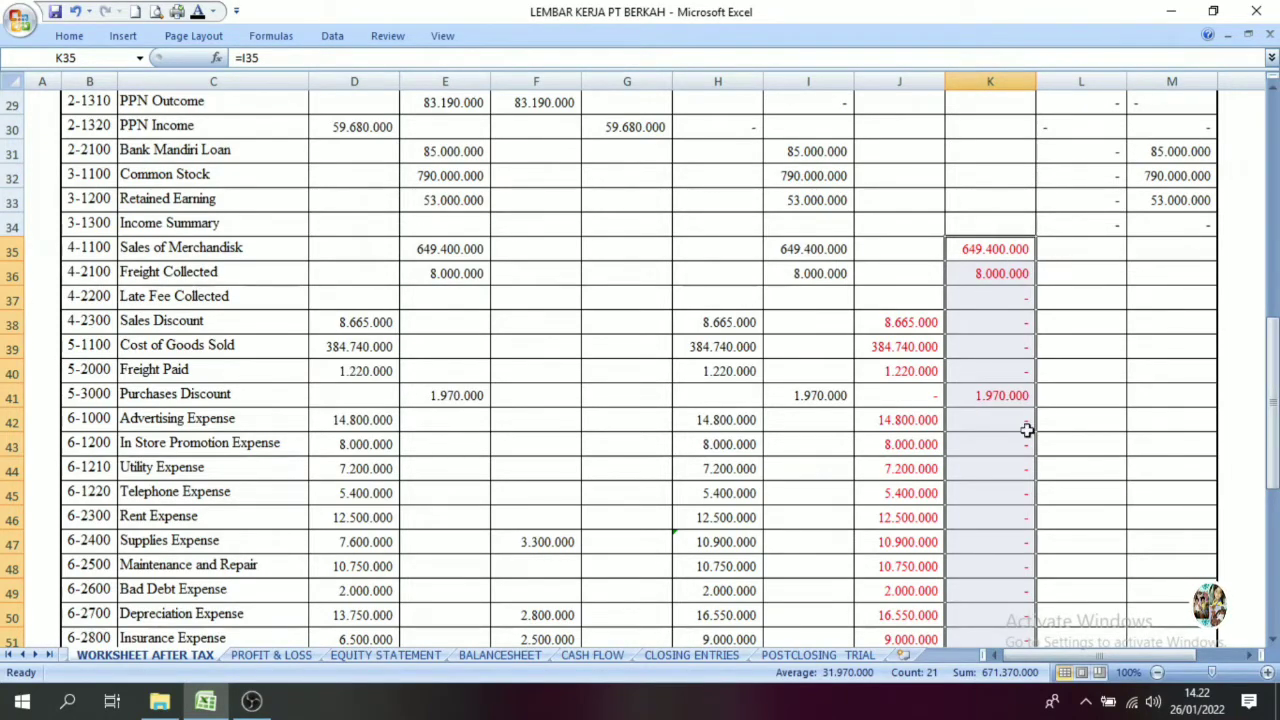
left_click_drag(1272, 400, 1272, 423)
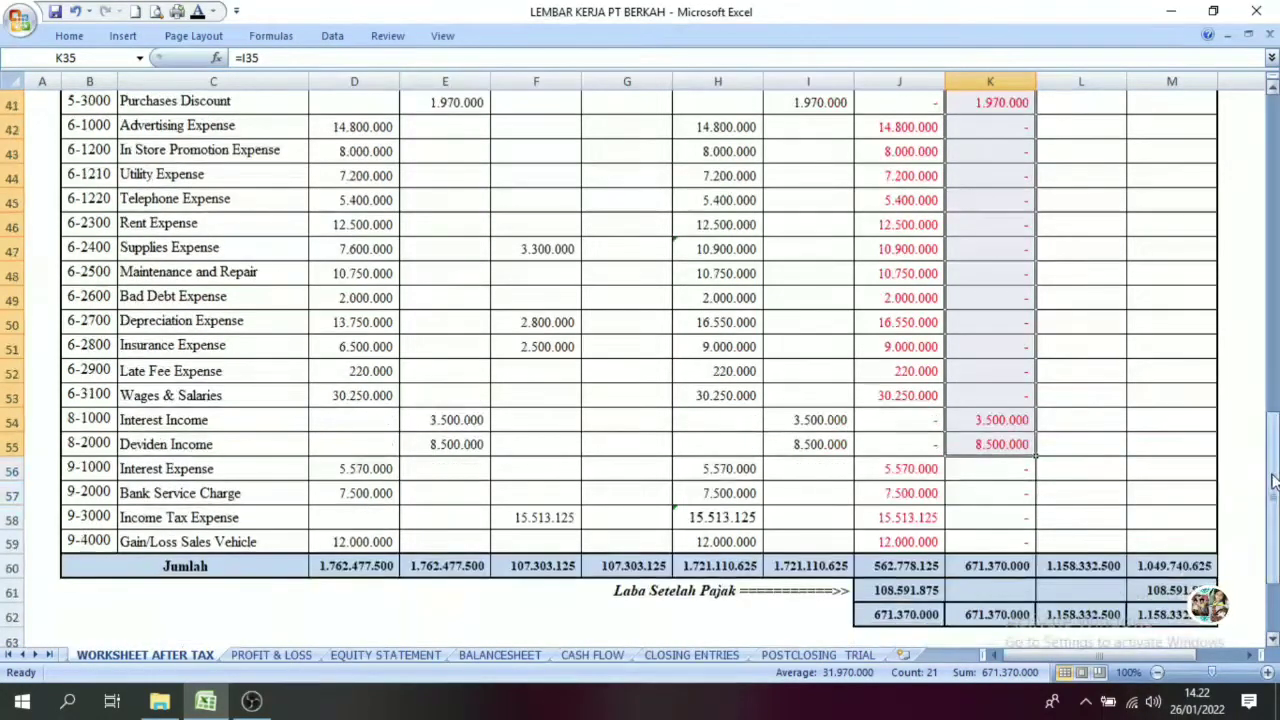
scroll(686, 466, "up", 5)
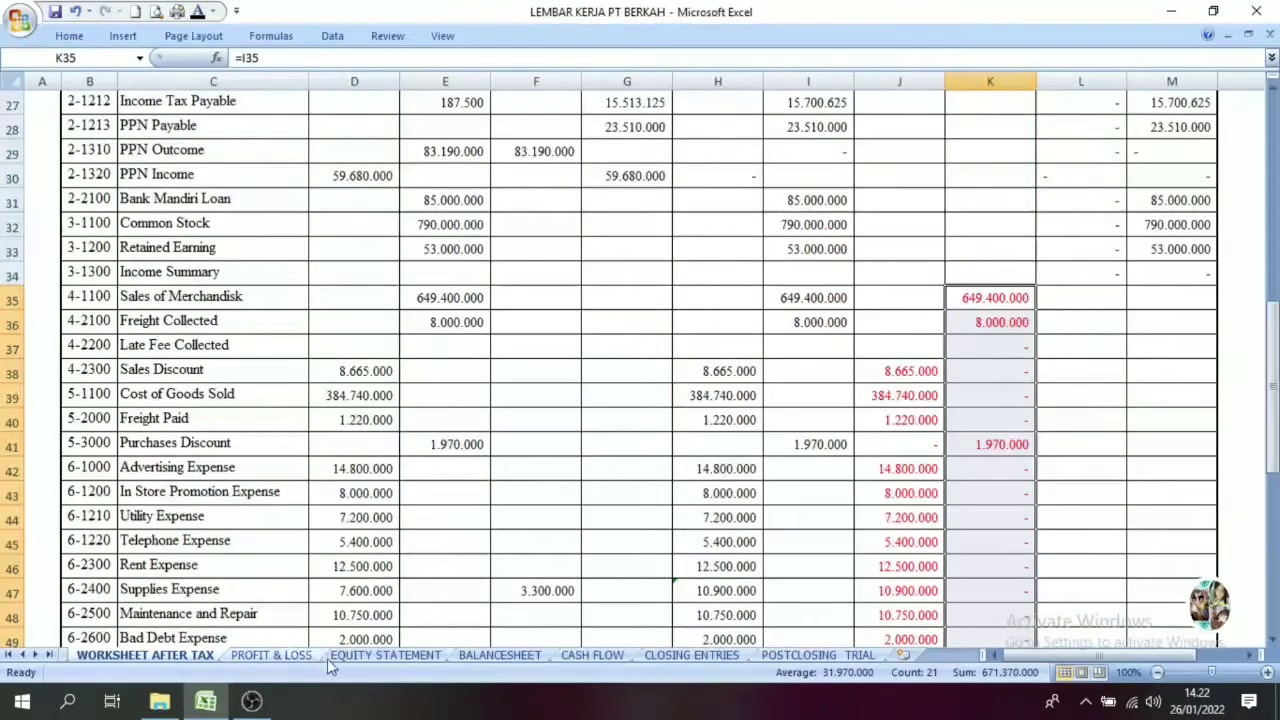
Colour the five hidden debit amounts of Sales of Merchandisk through Deviden Income black in the closing entries journal
left_click(692, 655)
left_click_drag(674, 262, 694, 352)
left_click(197, 11)
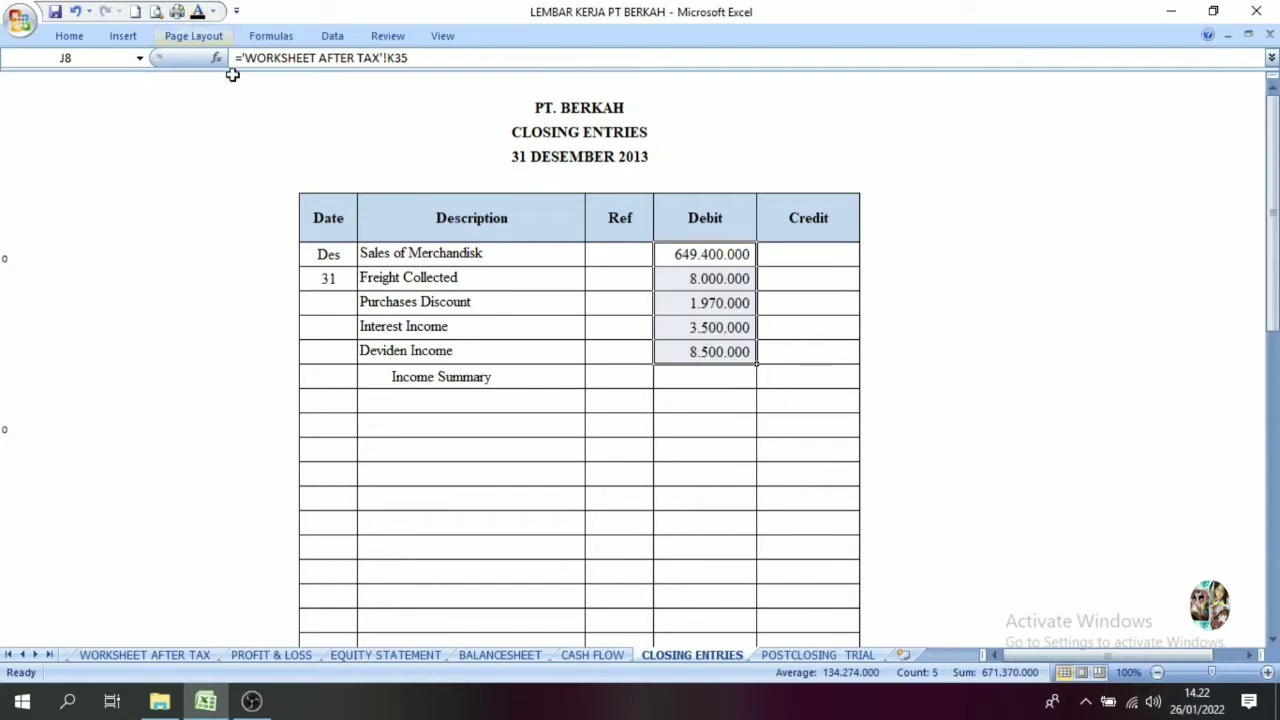
left_click(768, 310)
left_click(803, 349)
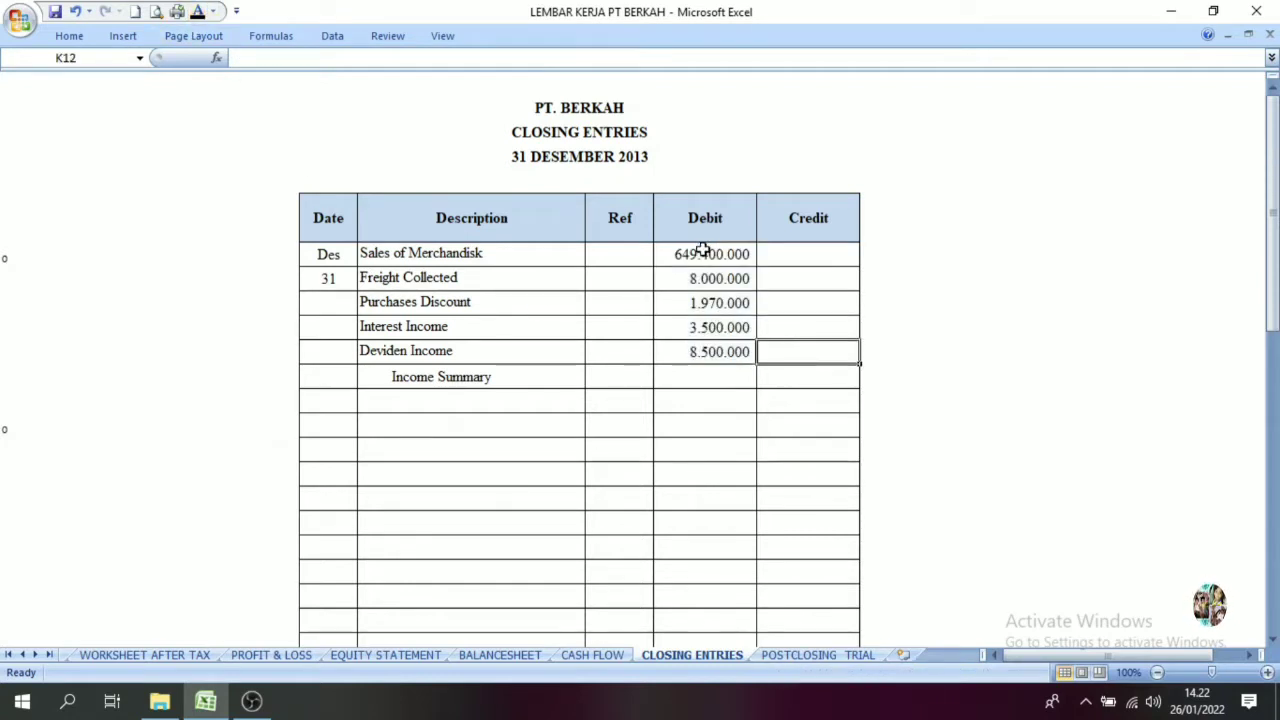
left_click_drag(703, 249, 711, 354)
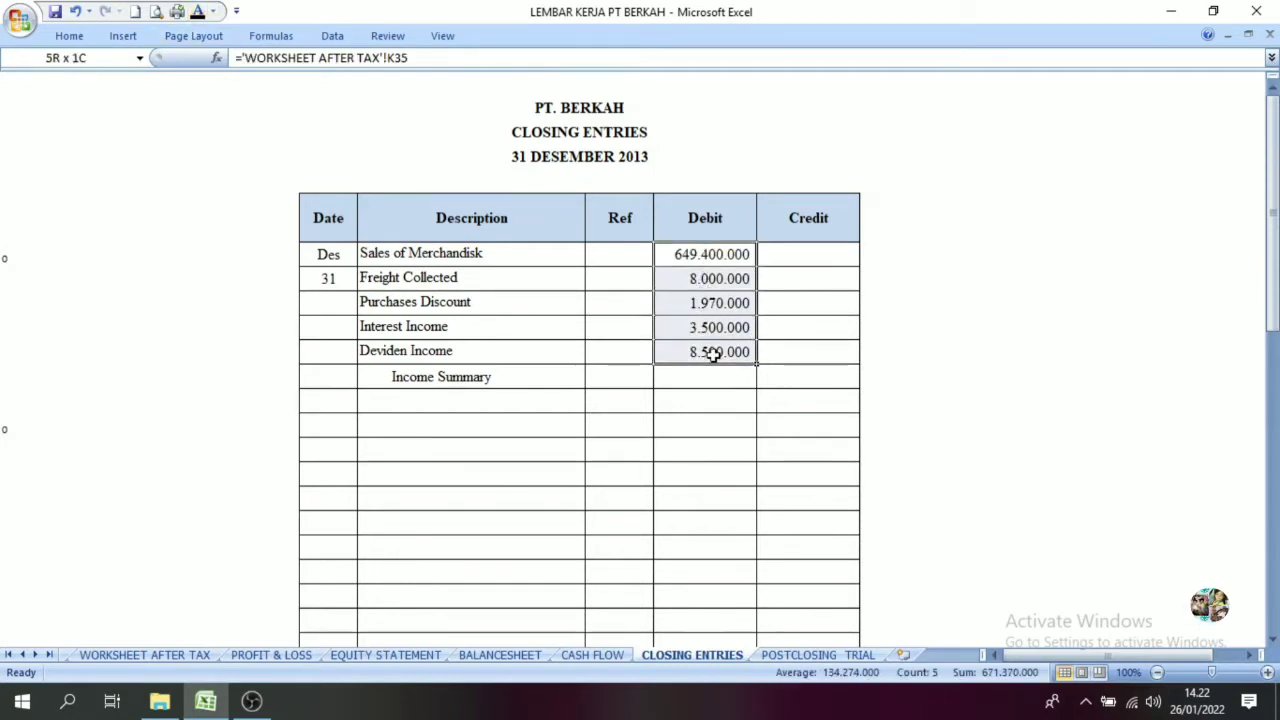
Colour the hidden Income Summary credit total, =SUM(J8:J12), black in the closing entries journal
left_click(400, 376)
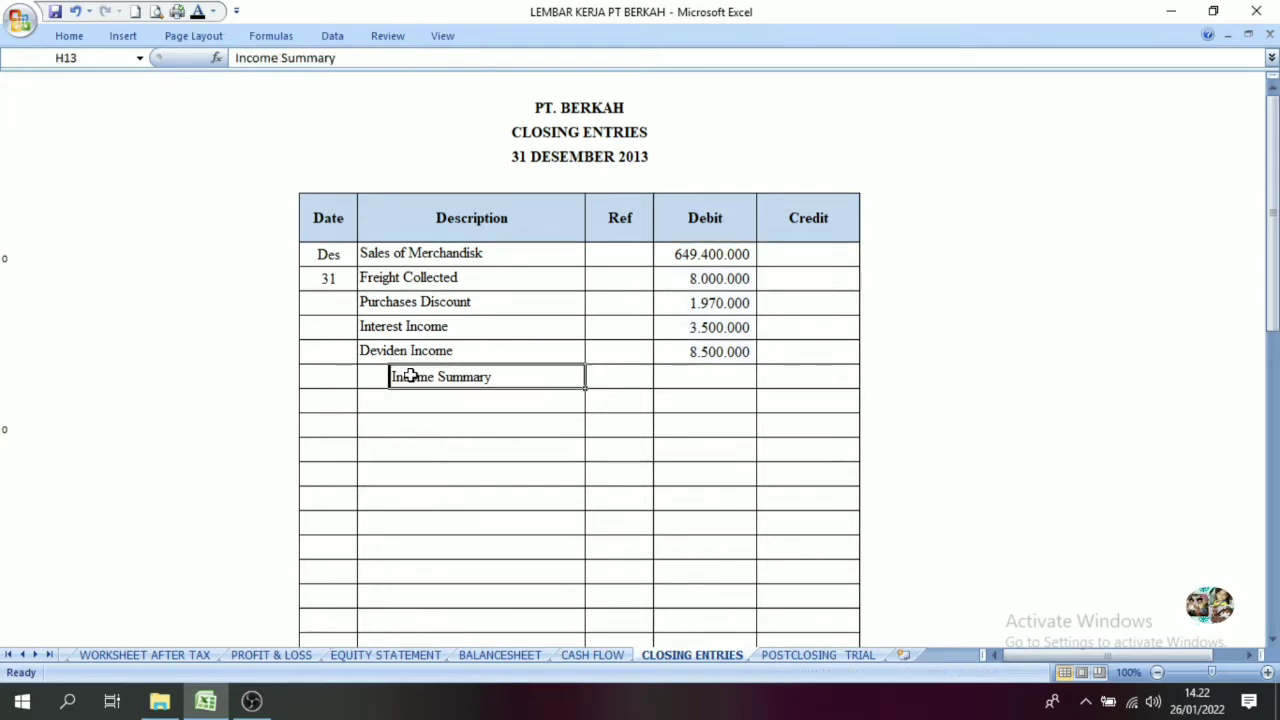
left_click(800, 382)
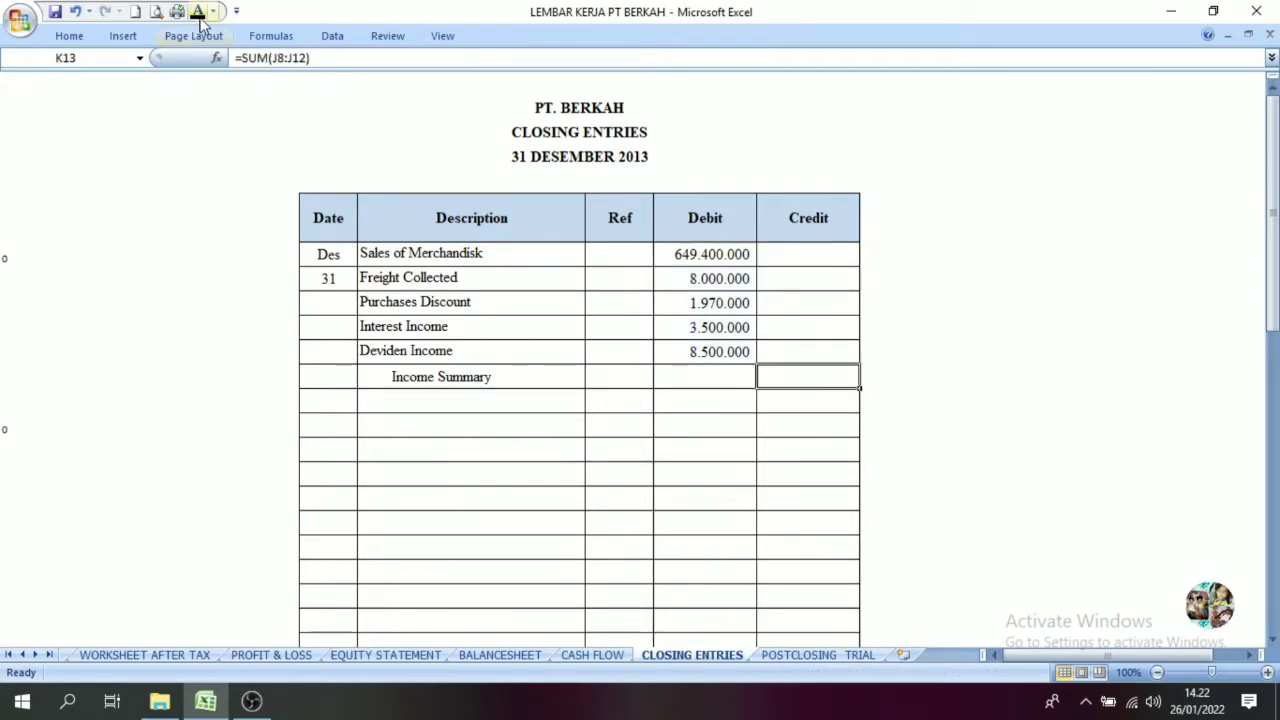
left_click(803, 558)
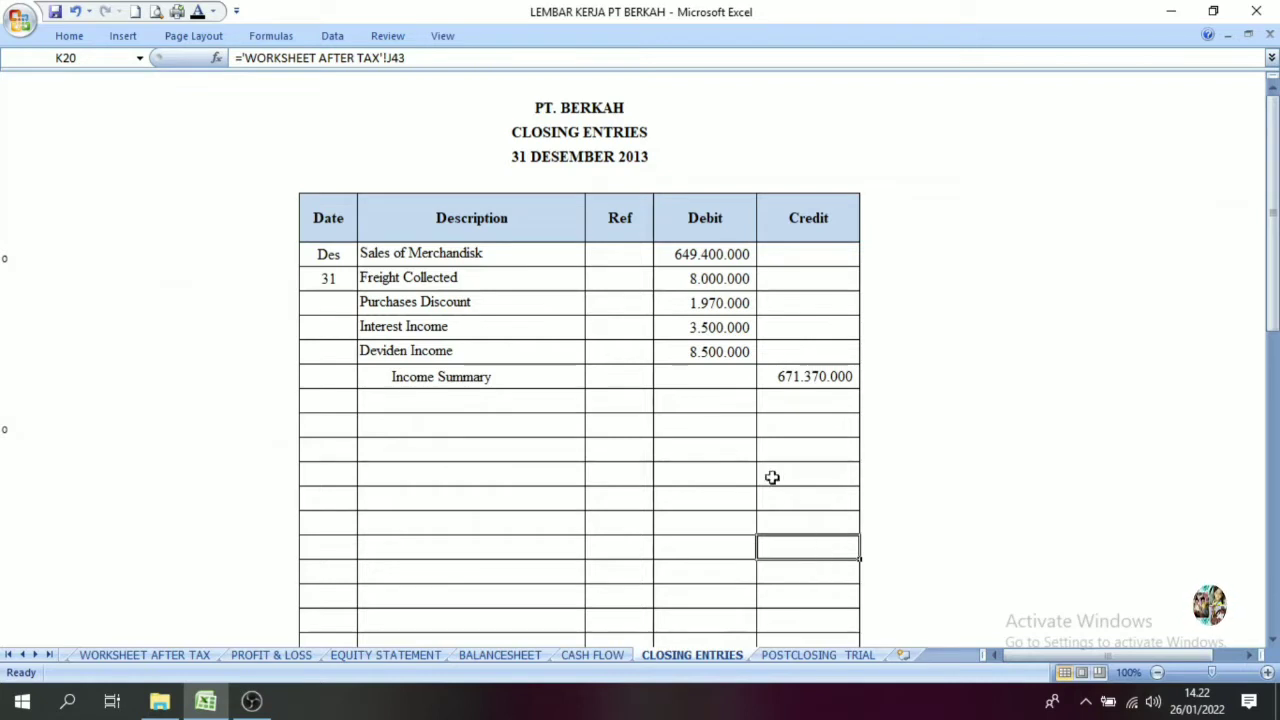
Review the first closing entry, from the Sales of Merchandisk description and the five debit amounts to the Income Summary line
left_click(379, 253)
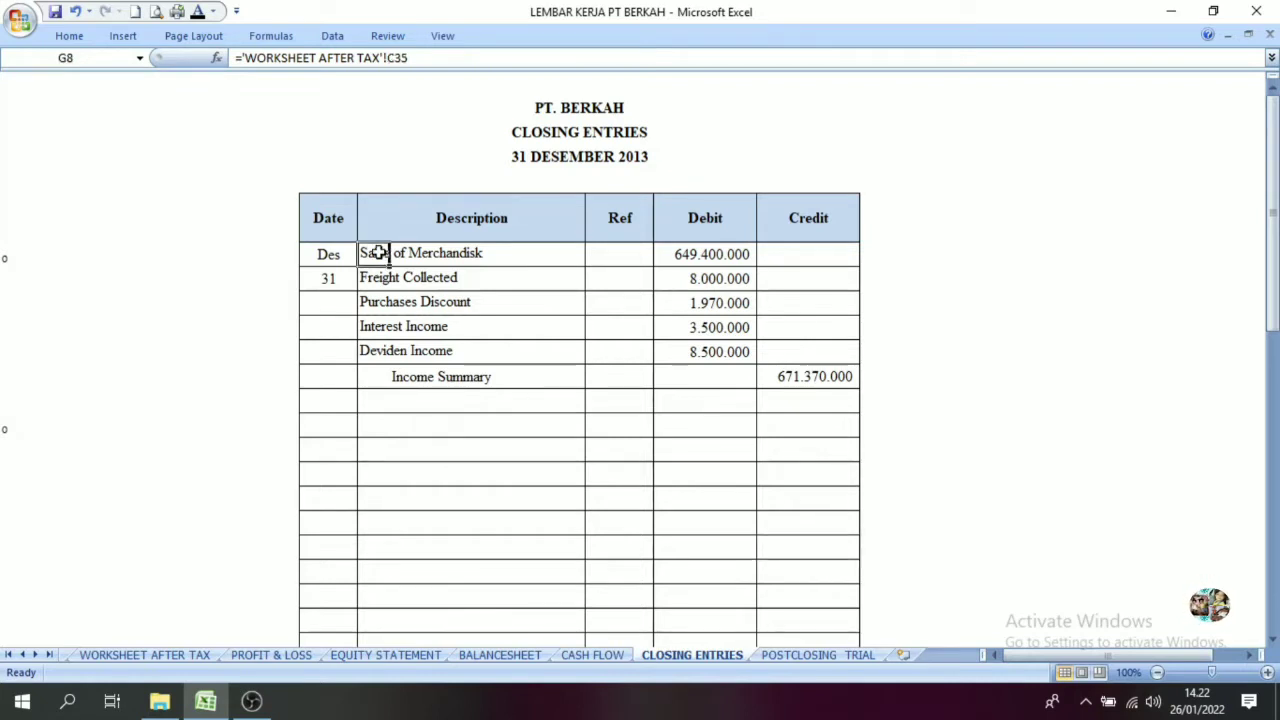
left_click_drag(398, 253, 417, 256)
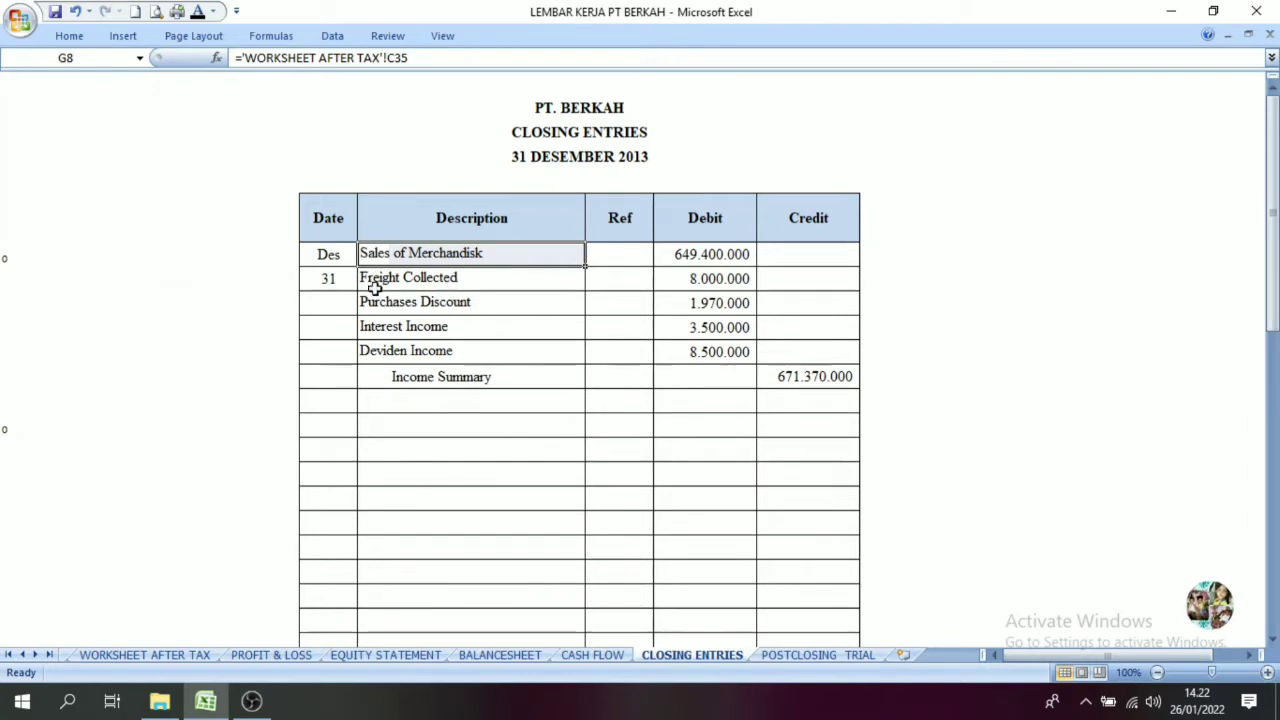
left_click(373, 248)
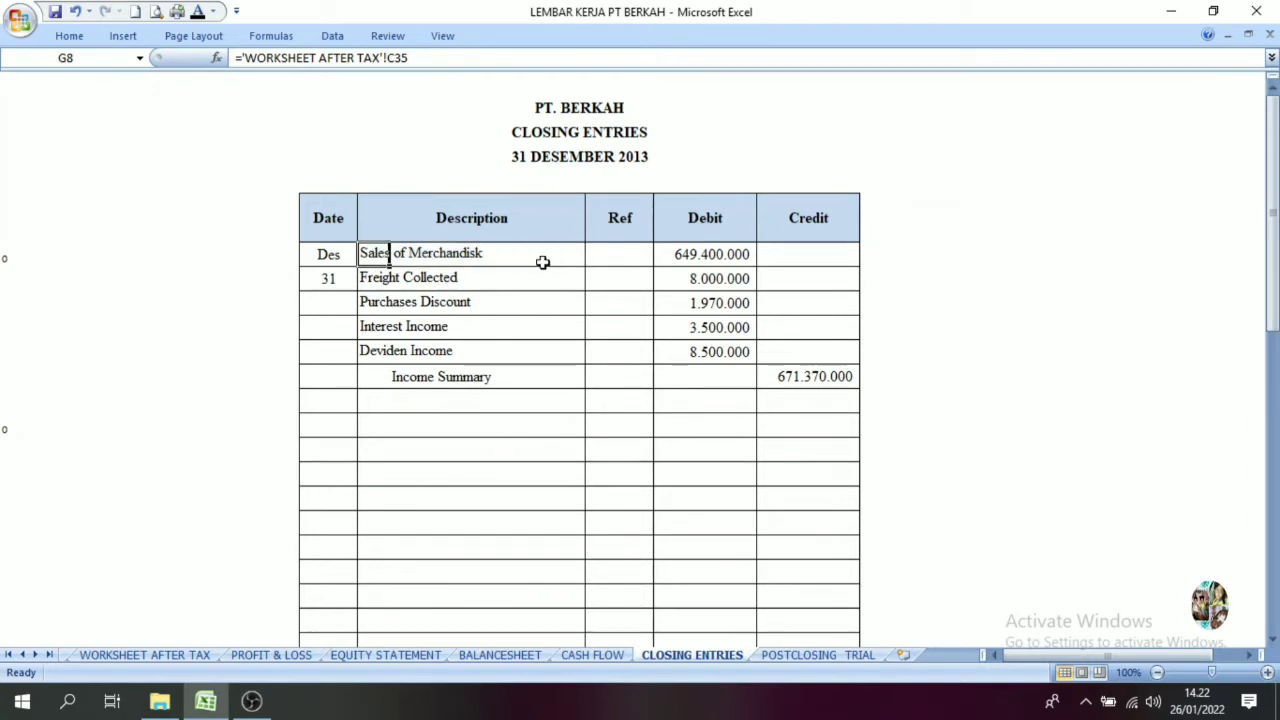
left_click(800, 259)
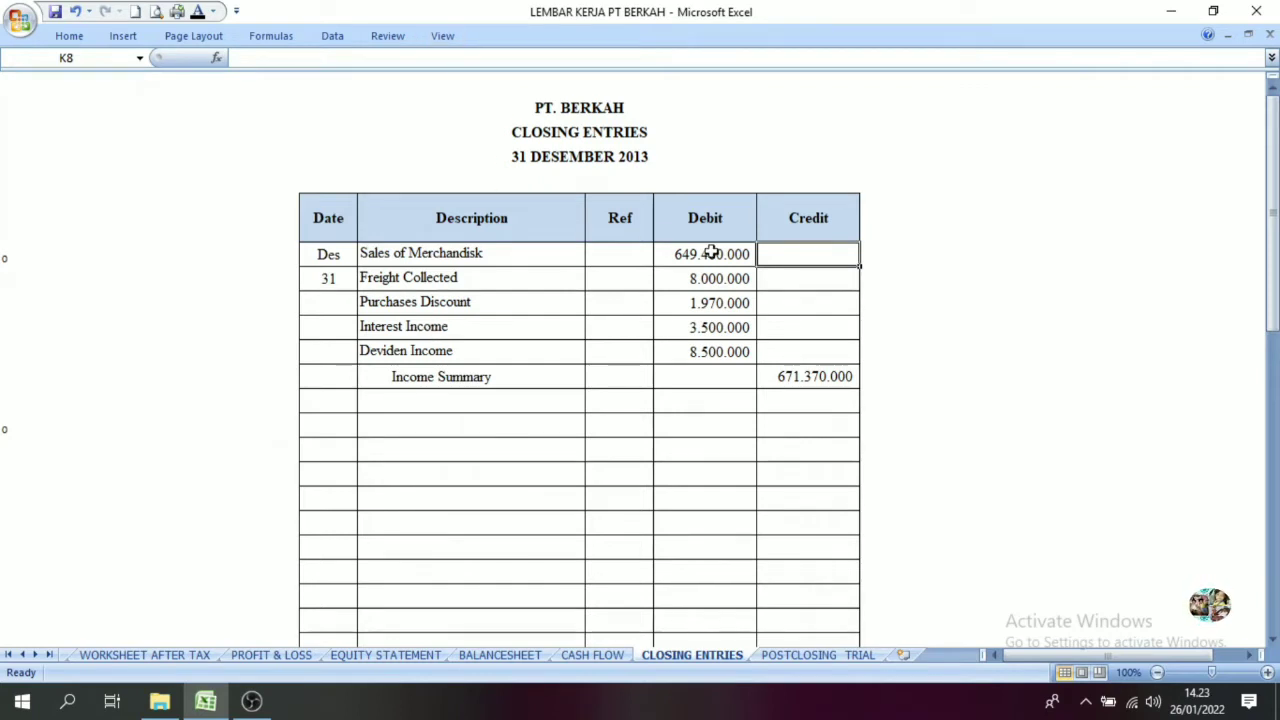
left_click_drag(703, 253, 701, 352)
left_click(520, 375)
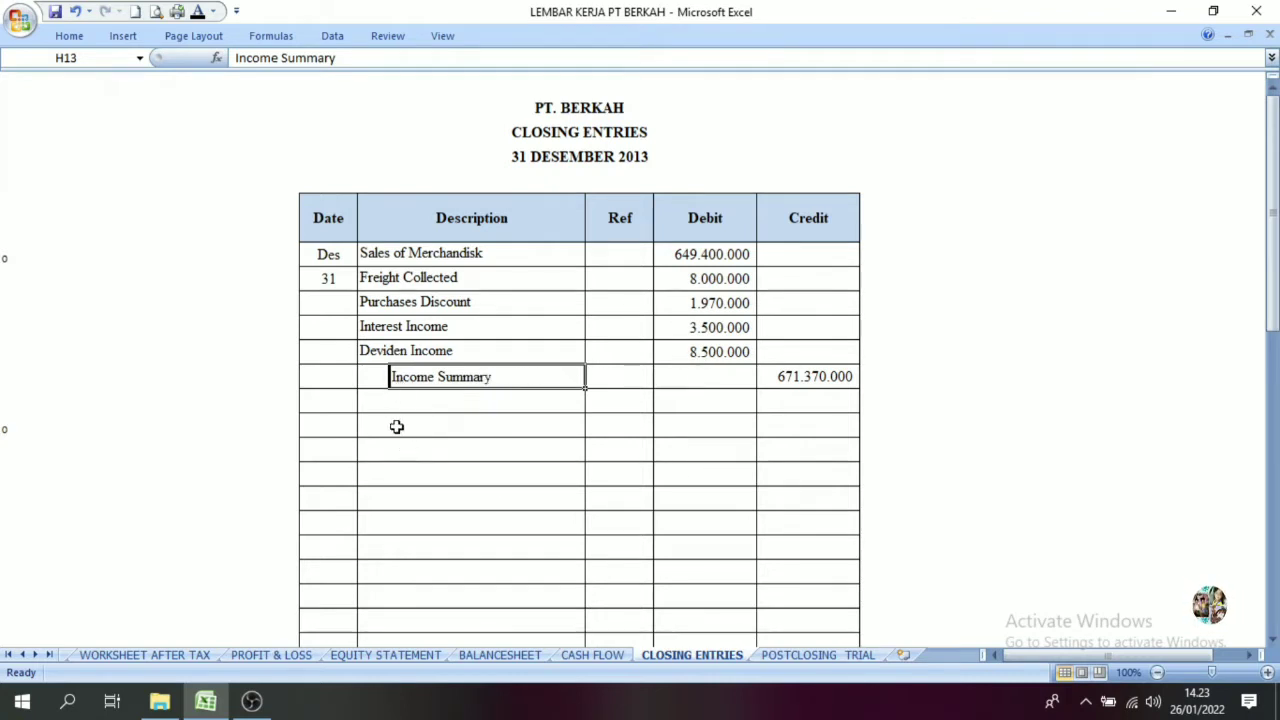
Colour the second closing entry's hidden date 31 black and review the after-tax worksheet's Income Statement debit amounts from Sales Discount through Gain/Loss Sales Vehicle
left_click(343, 424)
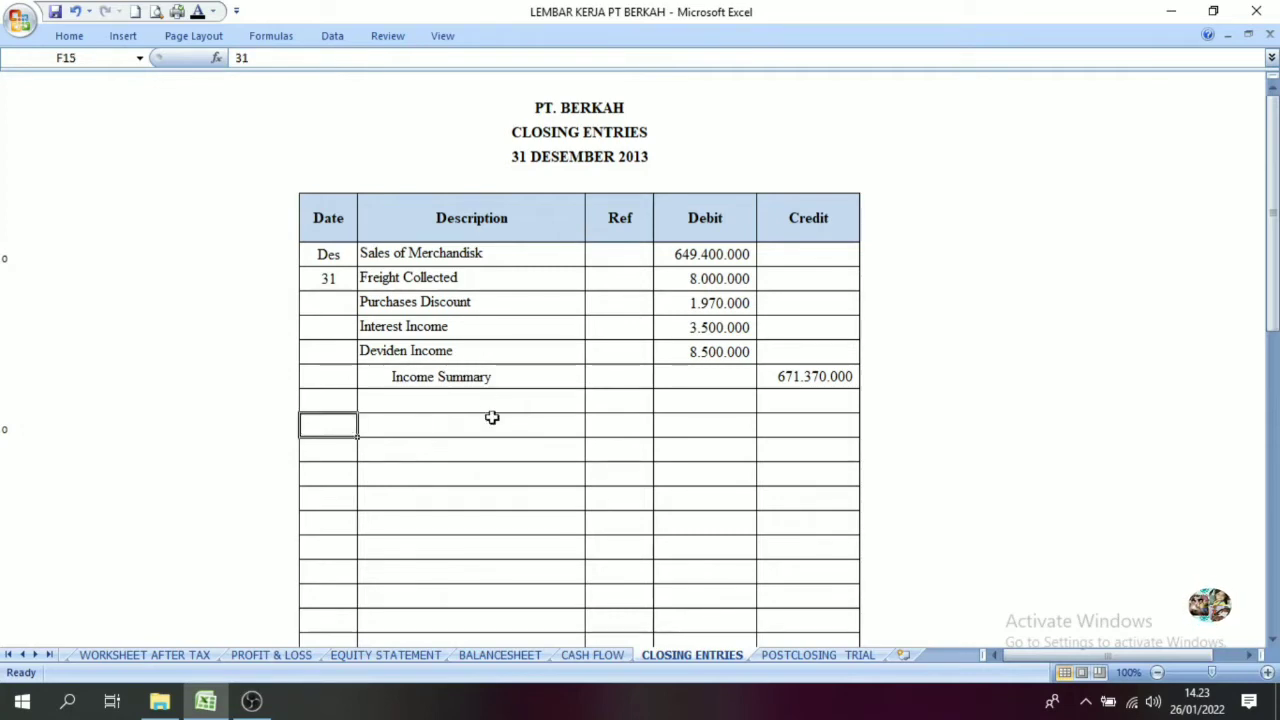
left_click(163, 662)
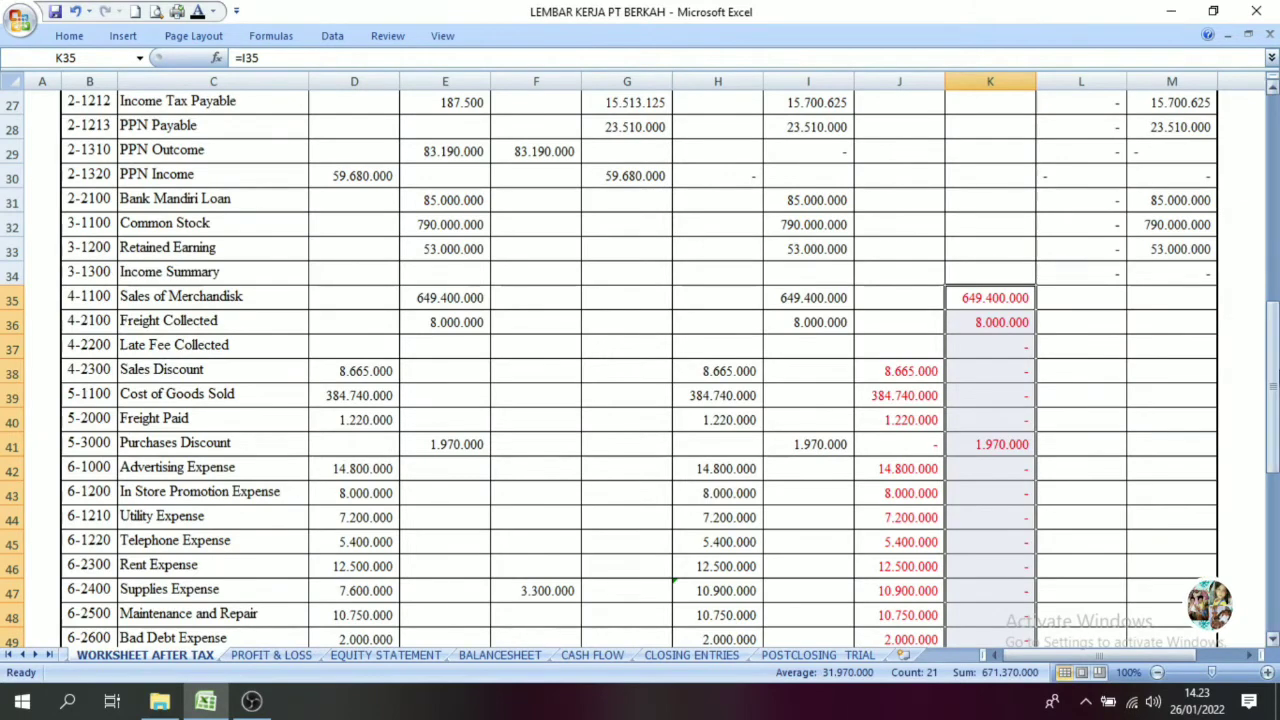
left_click_drag(1271, 372, 1271, 400)
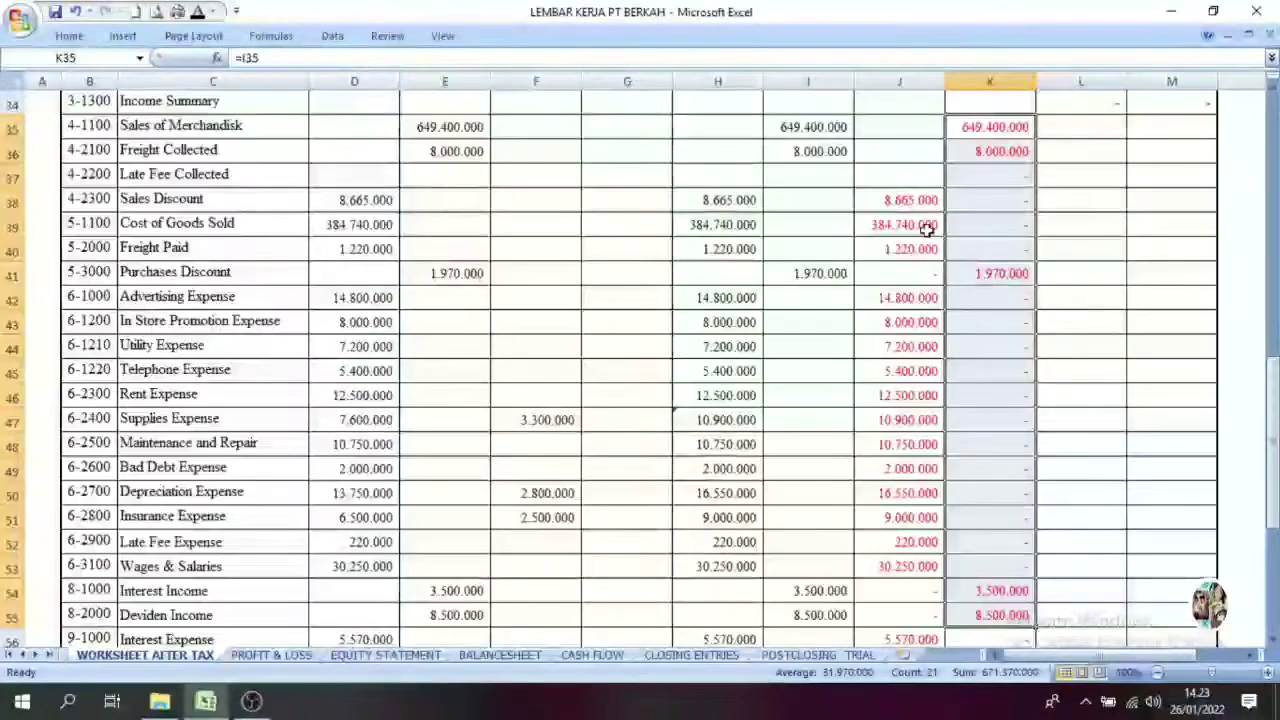
left_click_drag(901, 199, 918, 612)
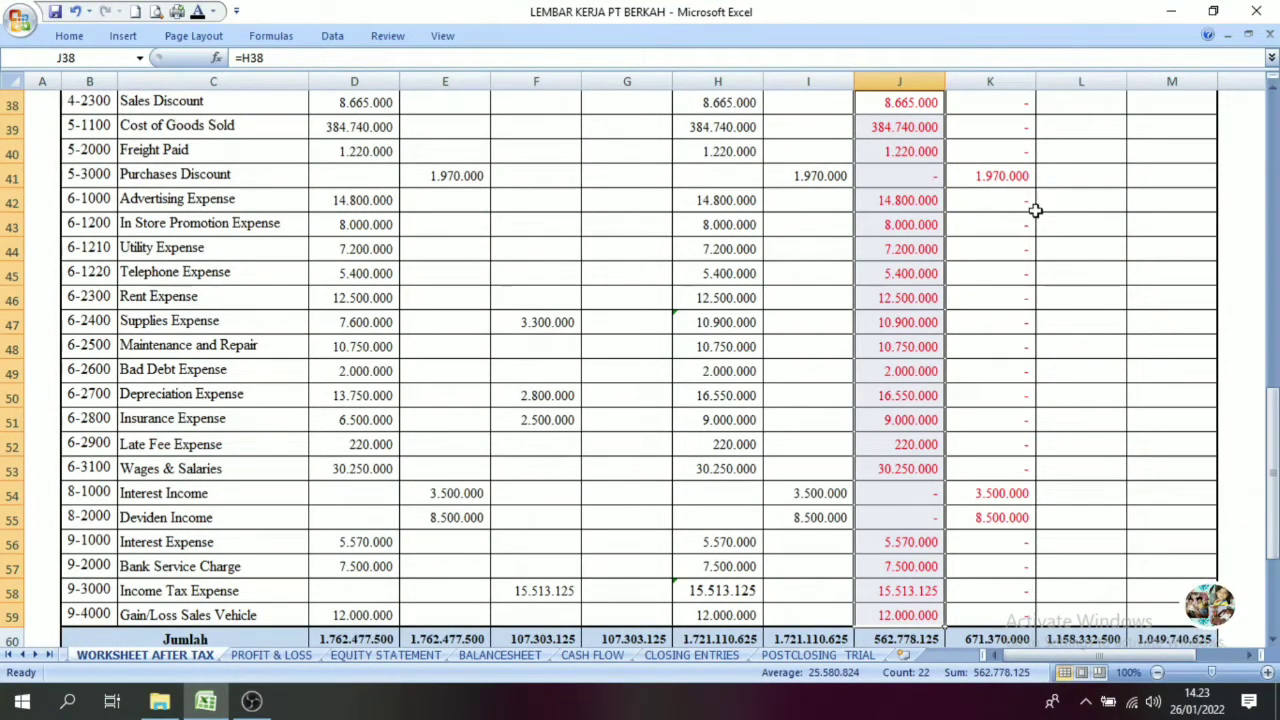
left_click_drag(1272, 470, 1272, 421)
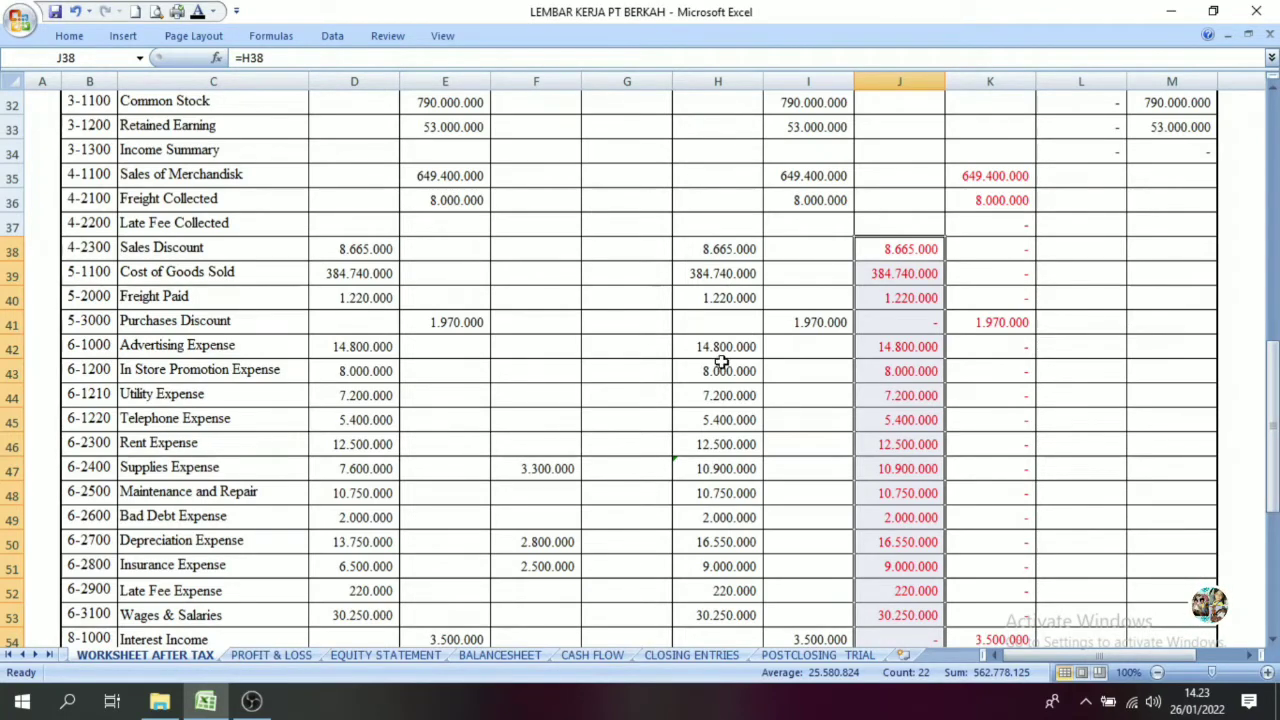
mouse_move(1272, 380)
left_mouse_down()
mouse_move(1272, 411)
mouse_move(1272, 386)
left_mouse_up()
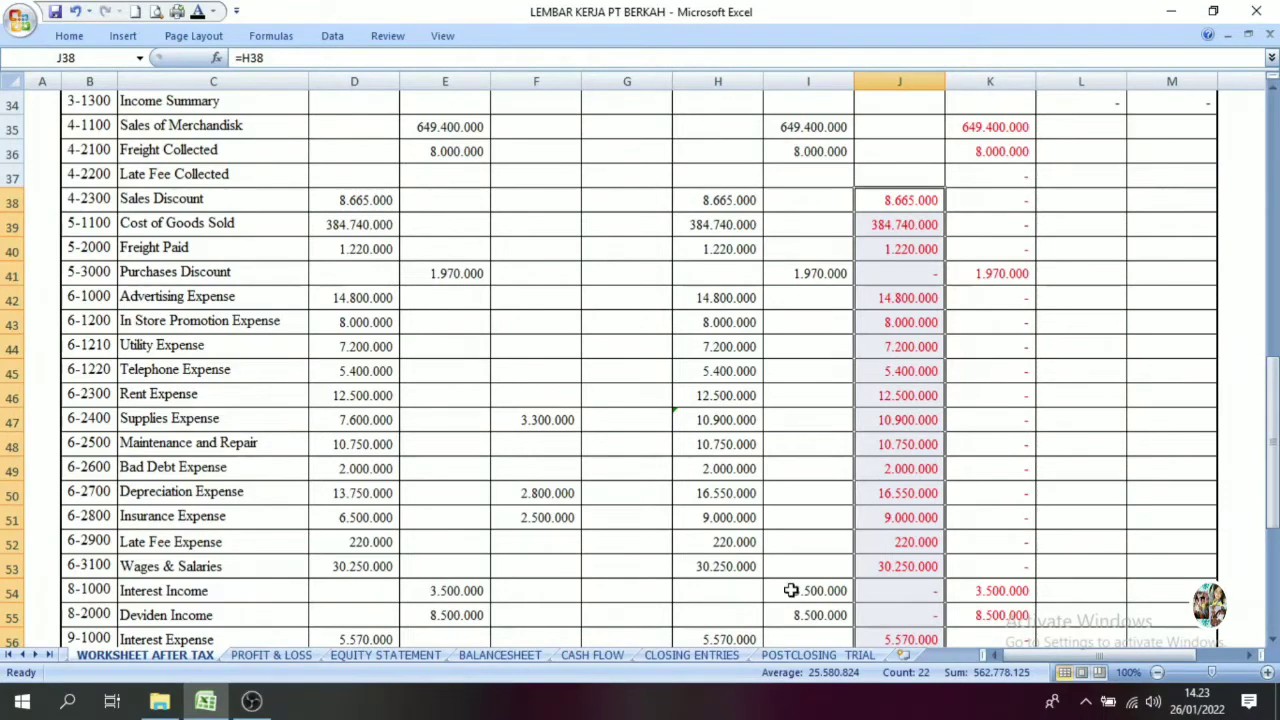
Colour the 19 hidden account descriptions from Sales Discount through Gain/Loss Sales Vehicle (H16:H34) black in the closing entries journal
left_click(727, 655)
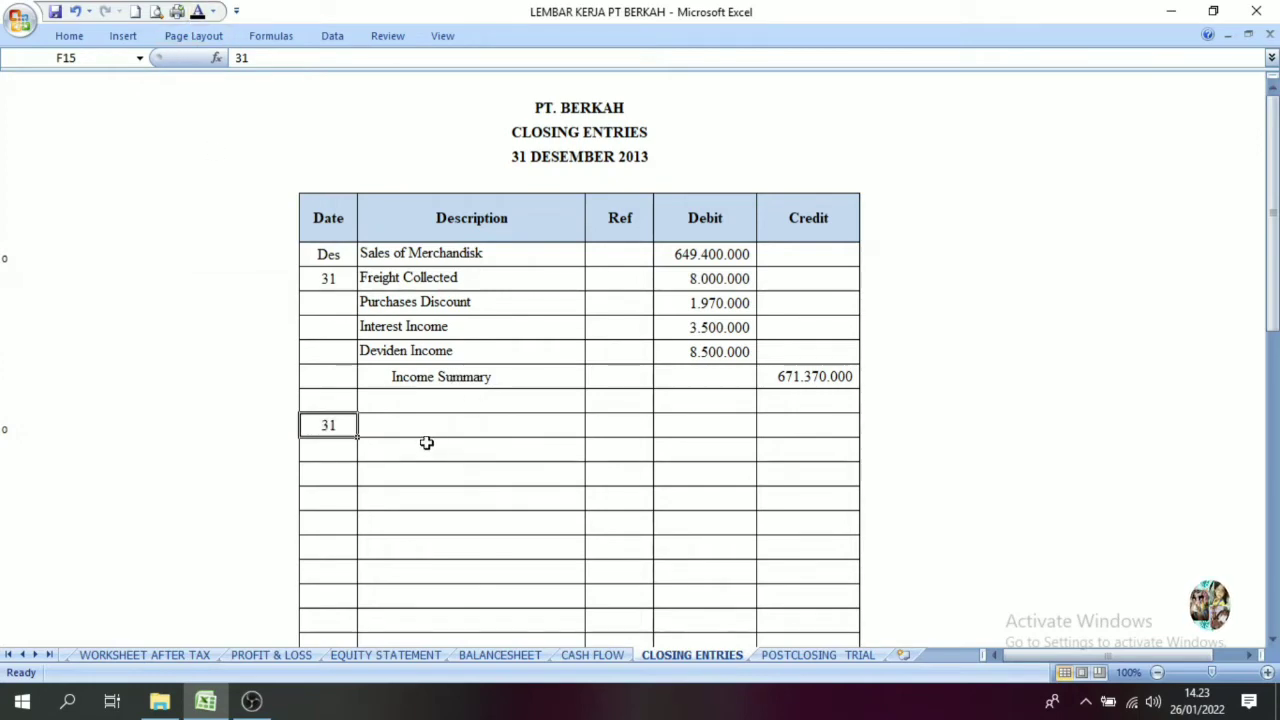
left_click_drag(420, 447, 447, 583)
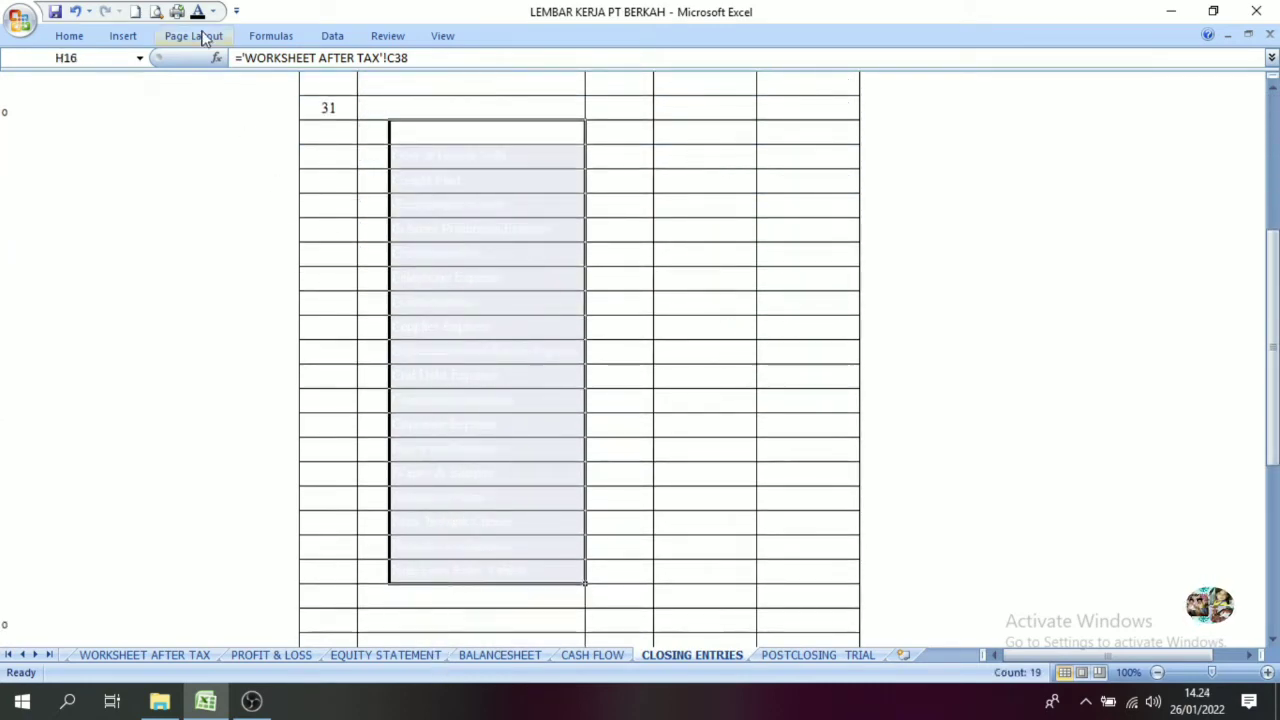
left_click(439, 378)
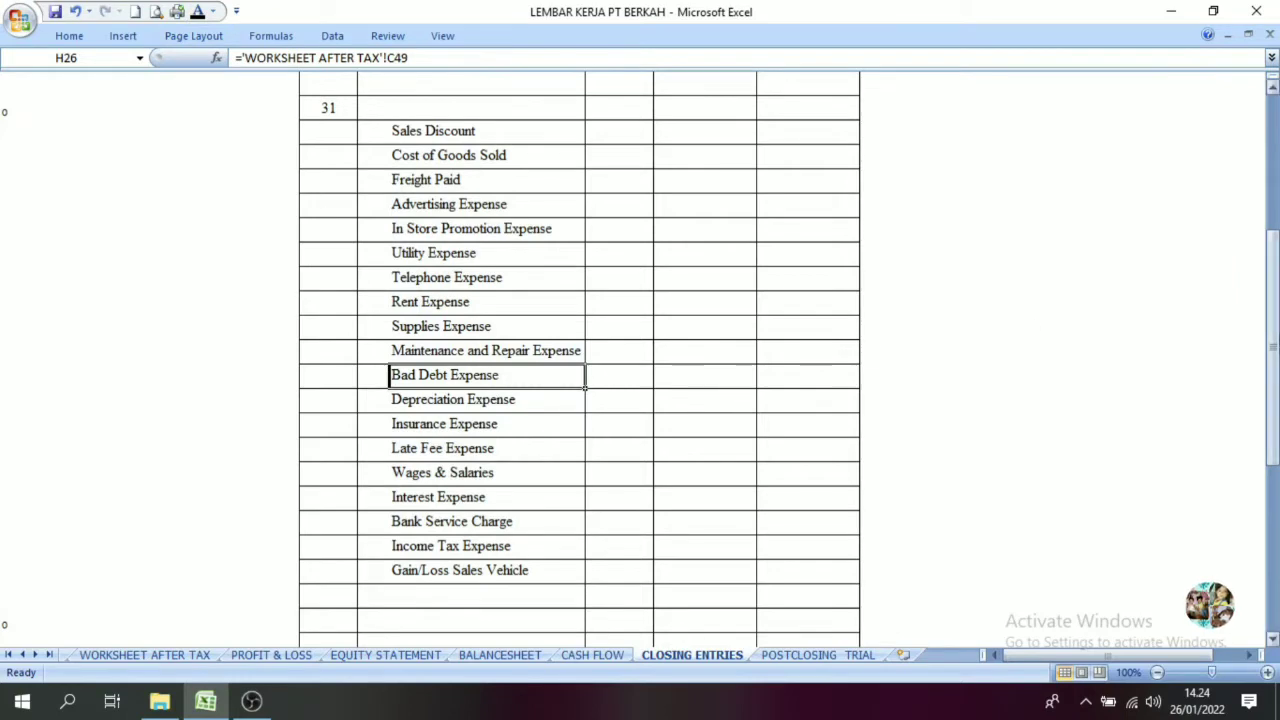
Colour the hidden Income Summary description in G15, above Sales Discount, black in the second closing entry
left_click_drag(1272, 365, 1272, 362)
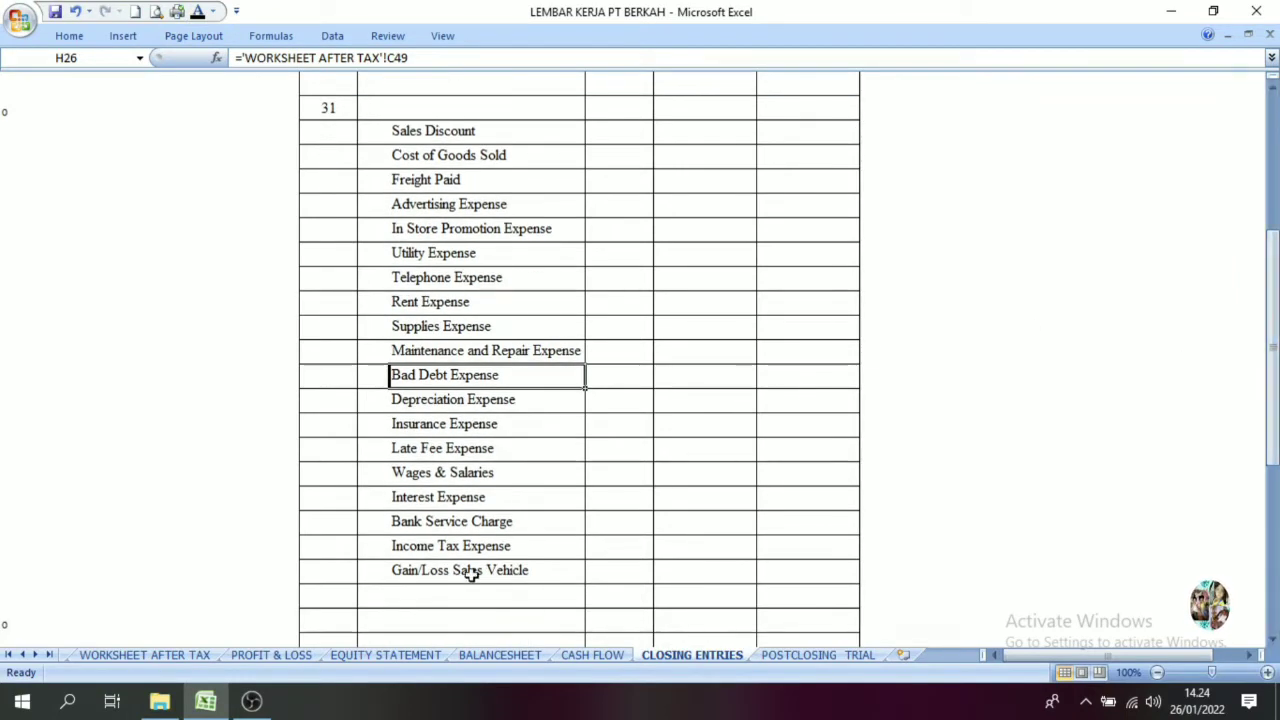
scroll(1272, 362, "up", 1)
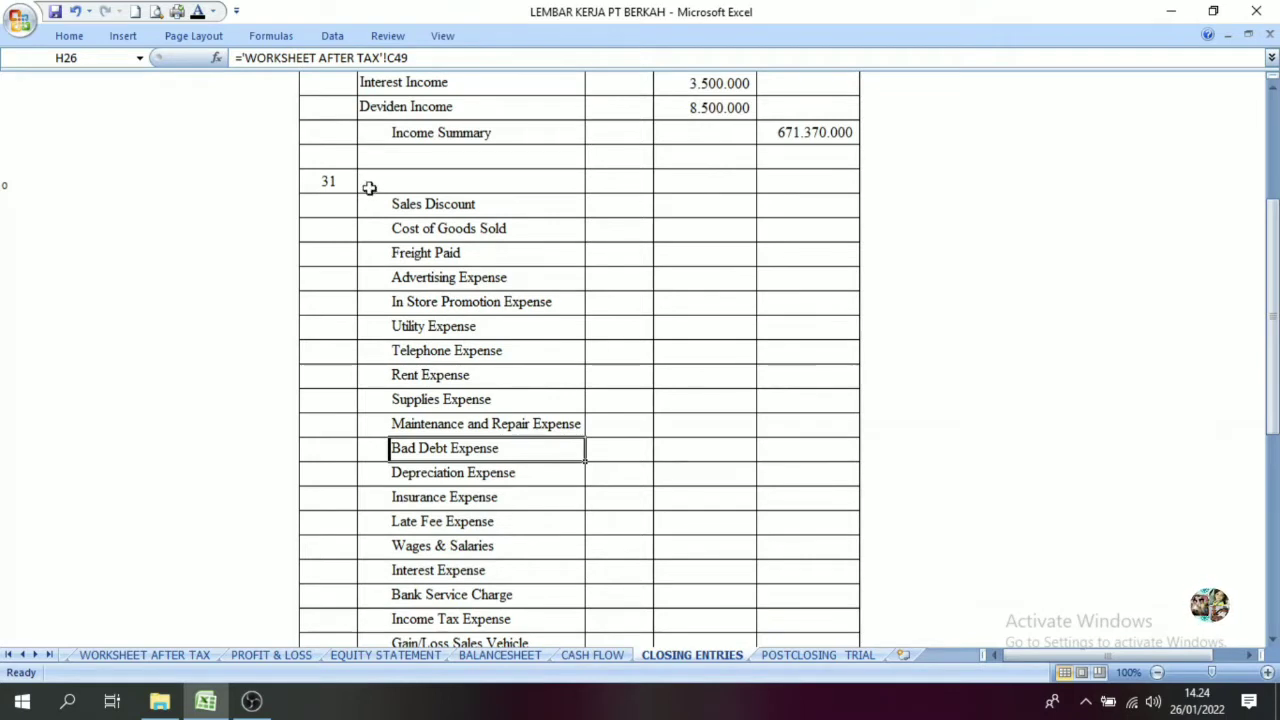
left_click(446, 420)
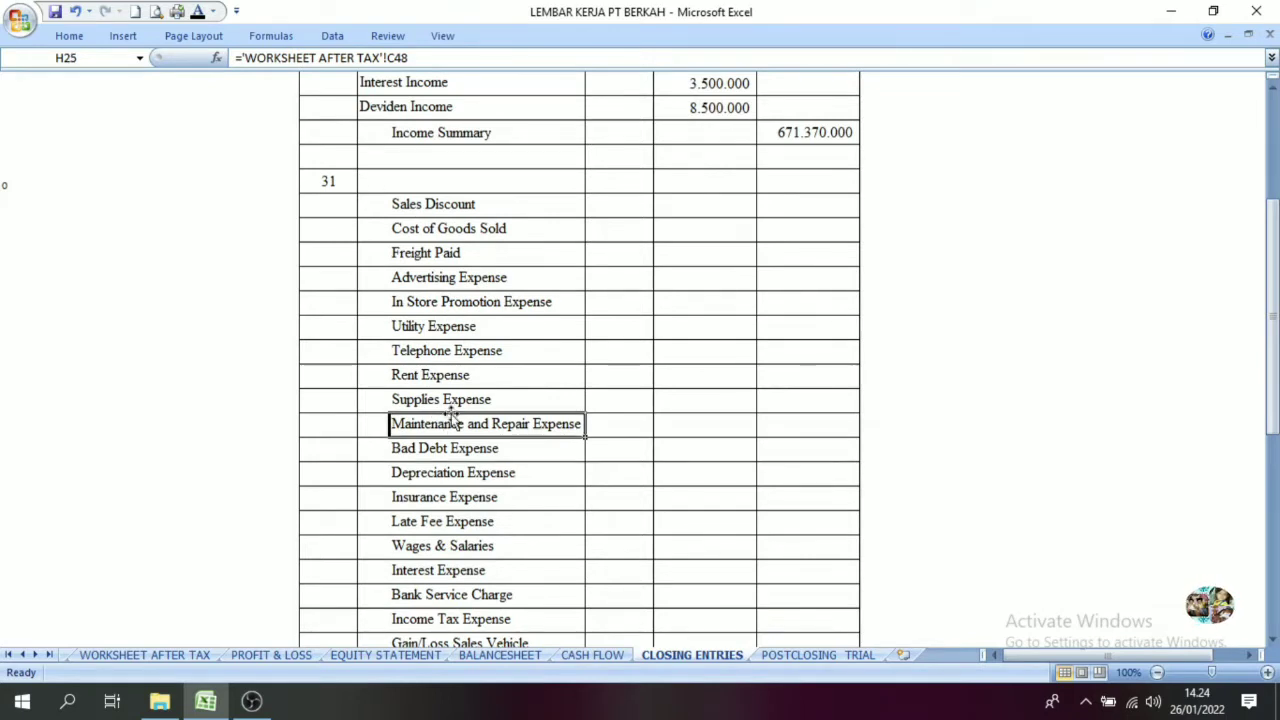
left_click(377, 182)
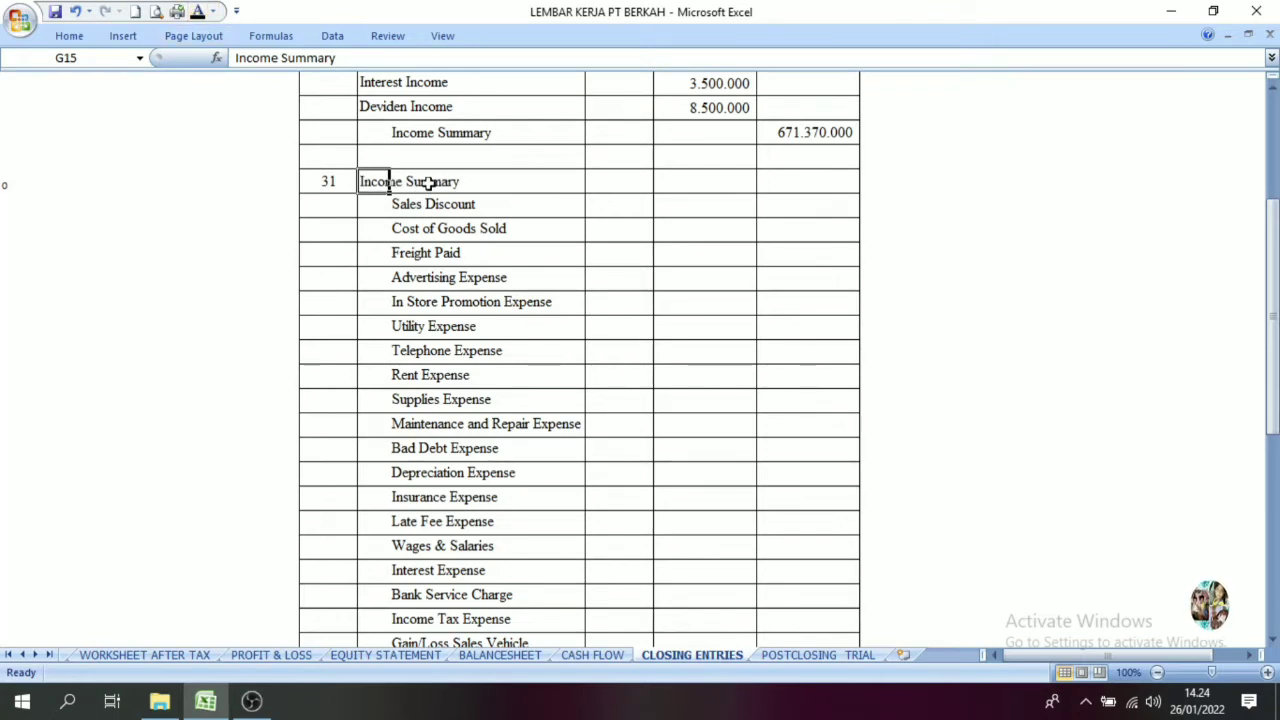
Compare the after-tax worksheet's Income Statement debit accounts and amounts, starting at Sales Discount, with the second closing entry's credit lines
left_click(120, 658)
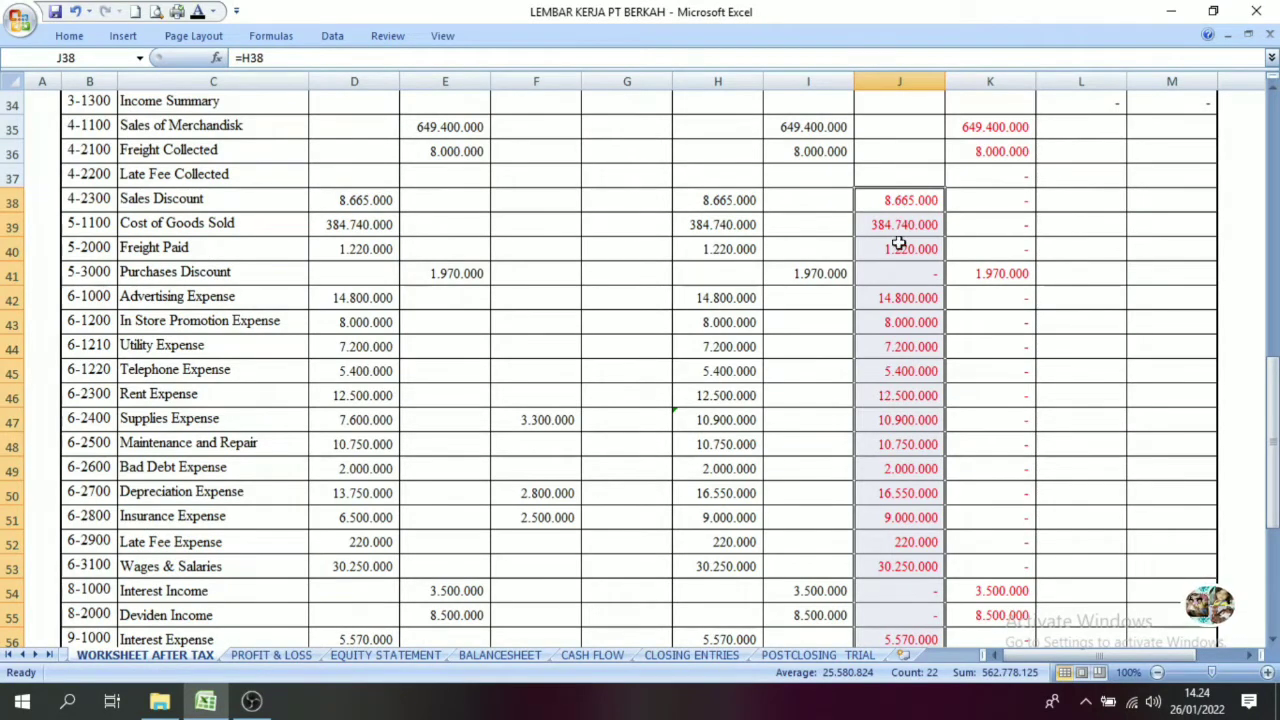
left_click_drag(1272, 400, 1272, 392)
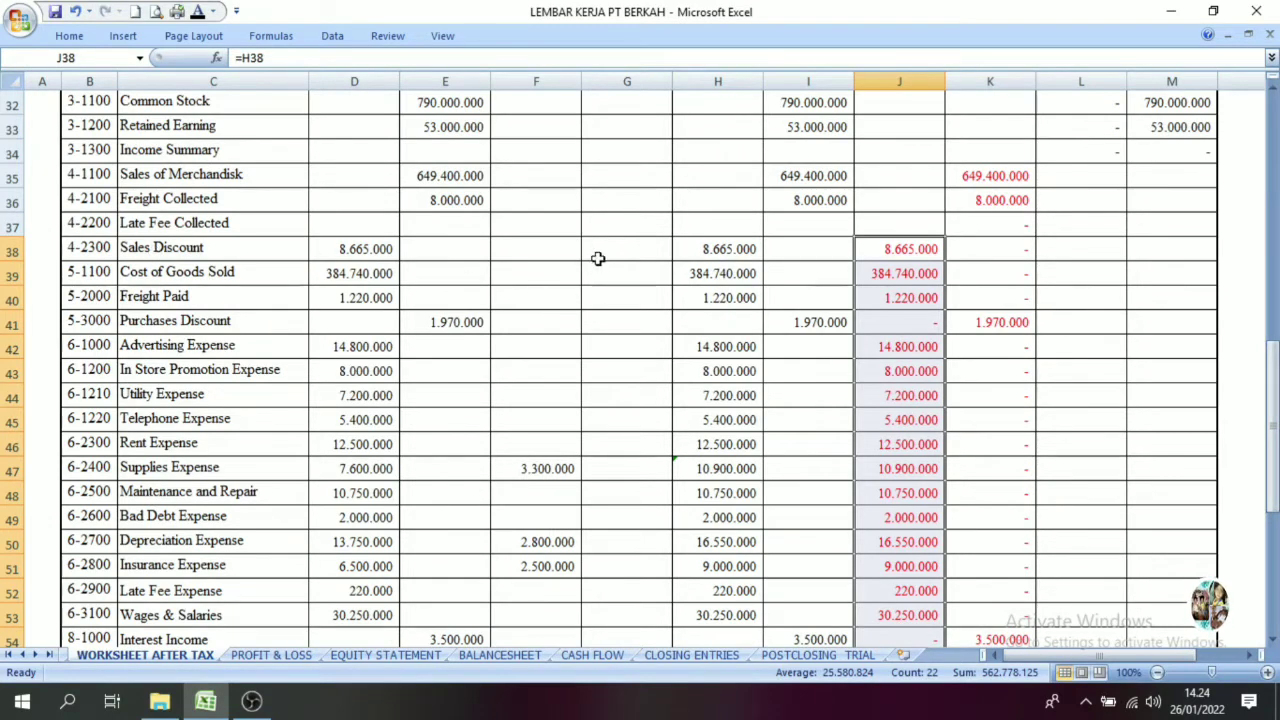
left_click_drag(1273, 400, 1275, 510)
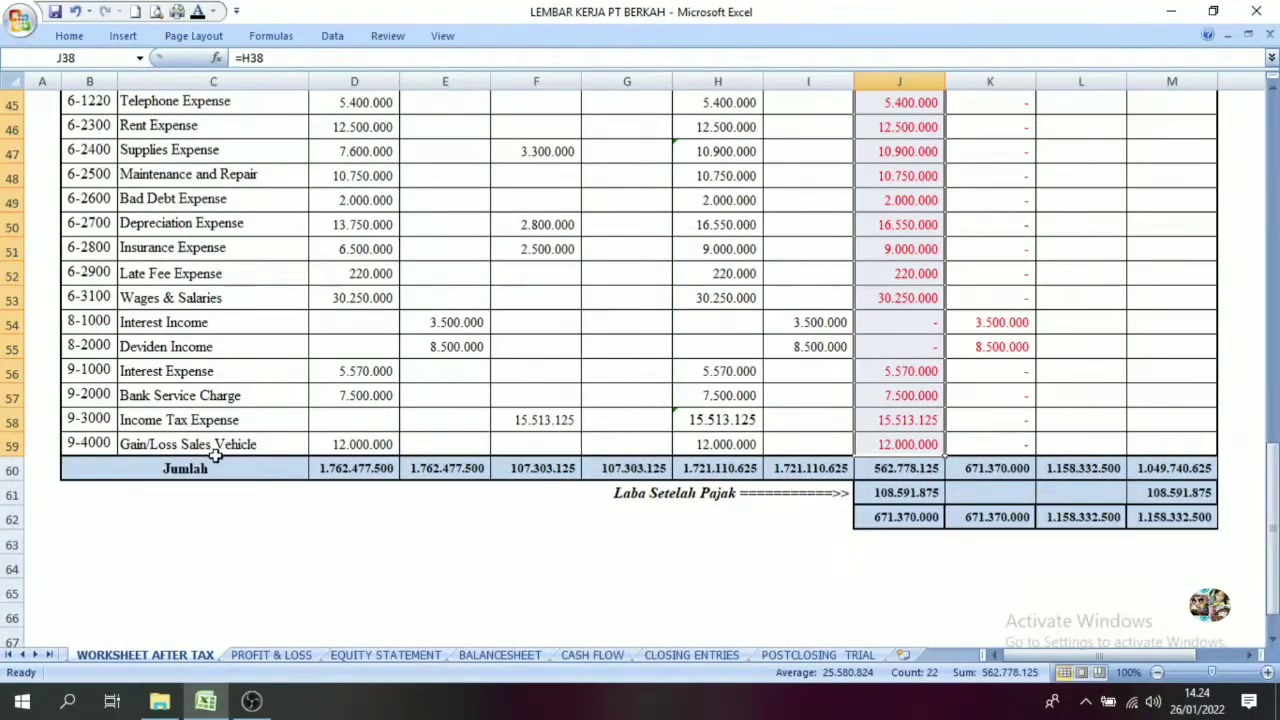
left_click(696, 655)
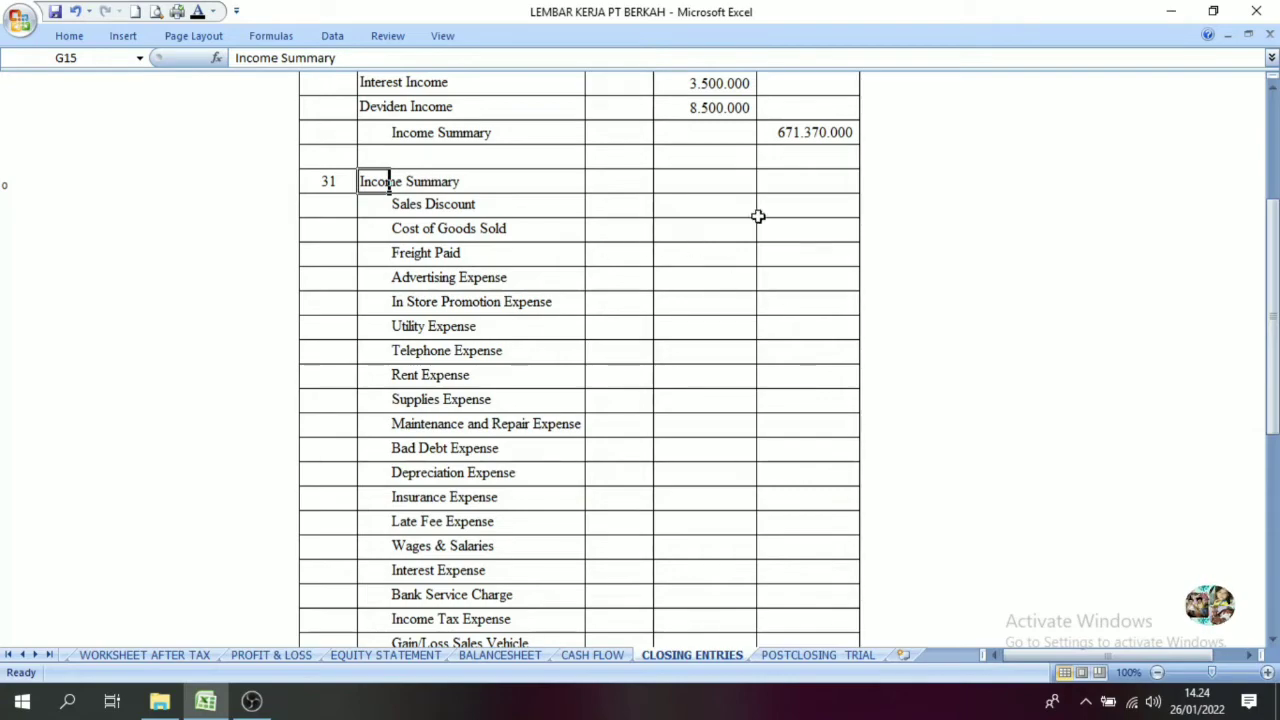
left_click(811, 204)
left_click(150, 655)
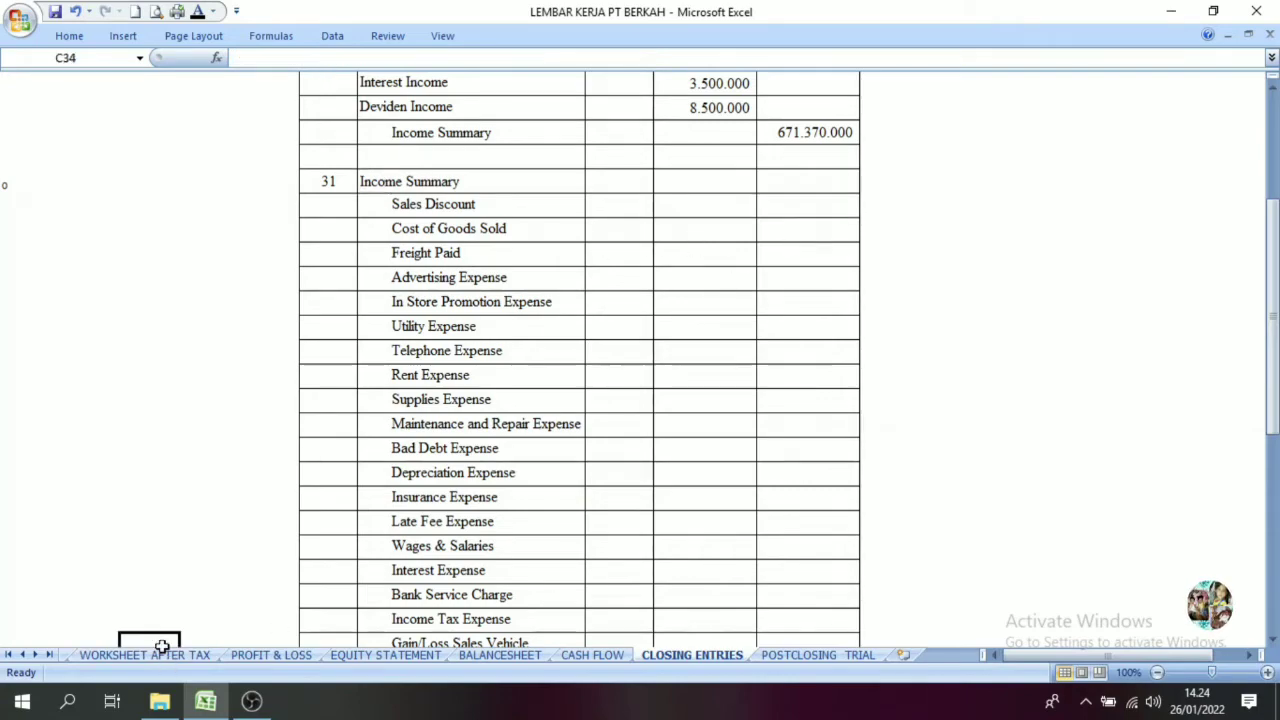
left_click_drag(1272, 455, 1272, 345)
left_click(900, 347)
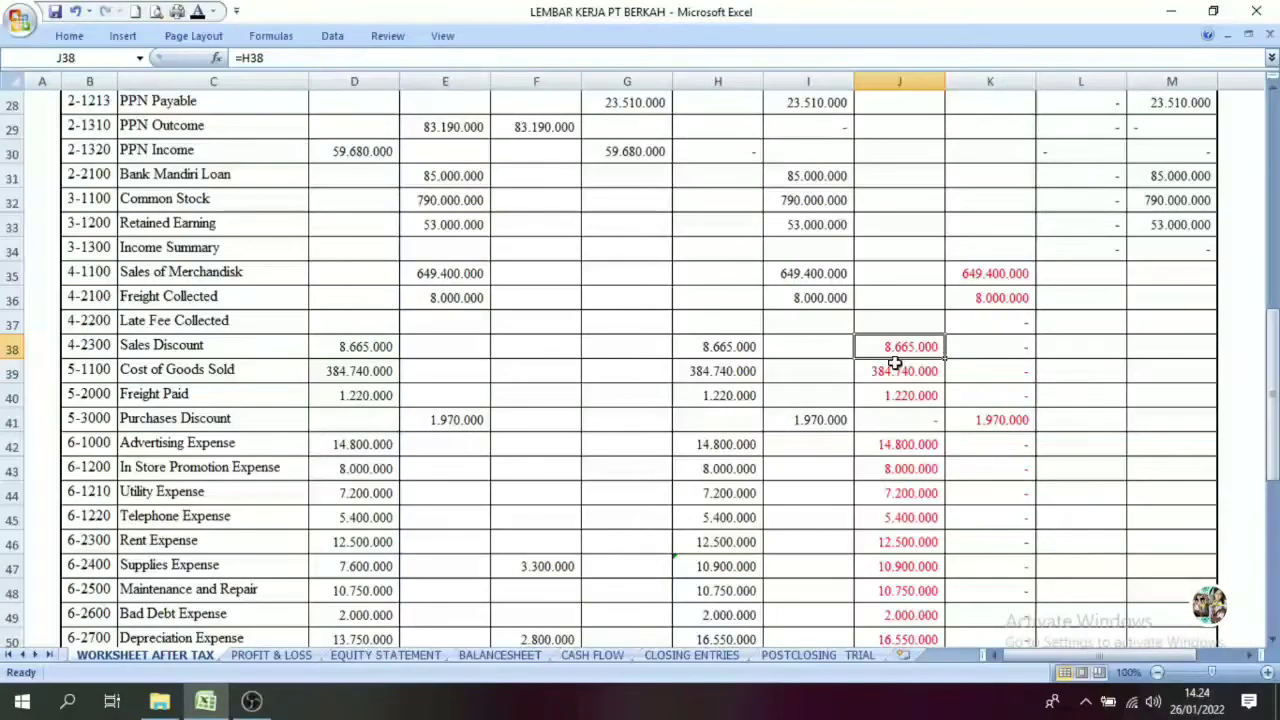
left_click(893, 371)
left_click(894, 396)
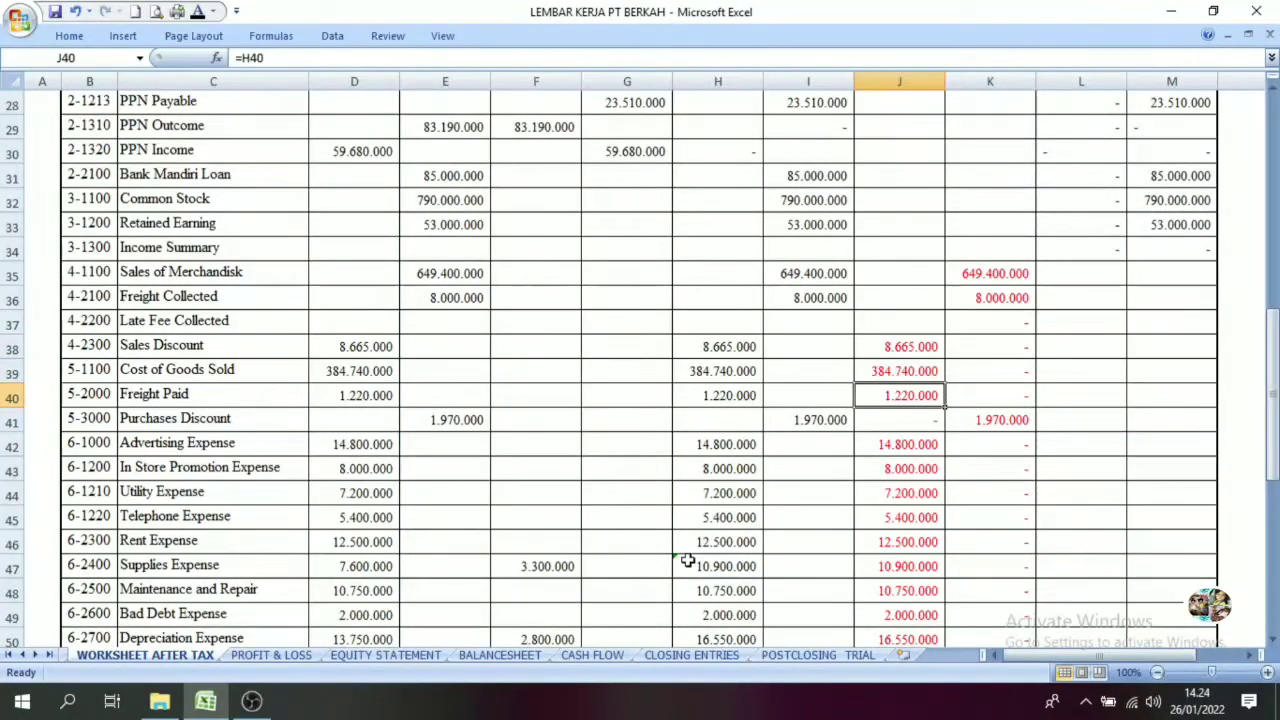
Colour the hidden credit amounts of Sales Discount through Gain/Loss Sales Vehicle (K16:K34) black in the closing entries journal
left_click(703, 655)
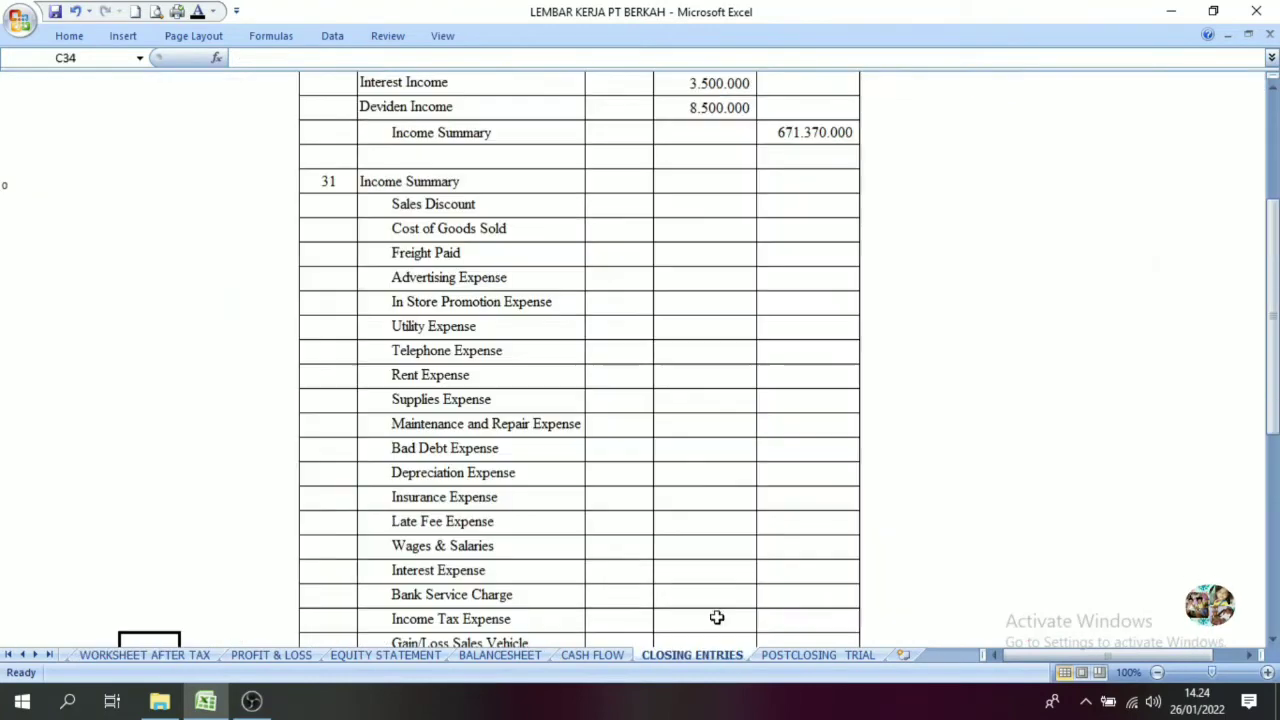
left_click_drag(797, 206, 798, 598)
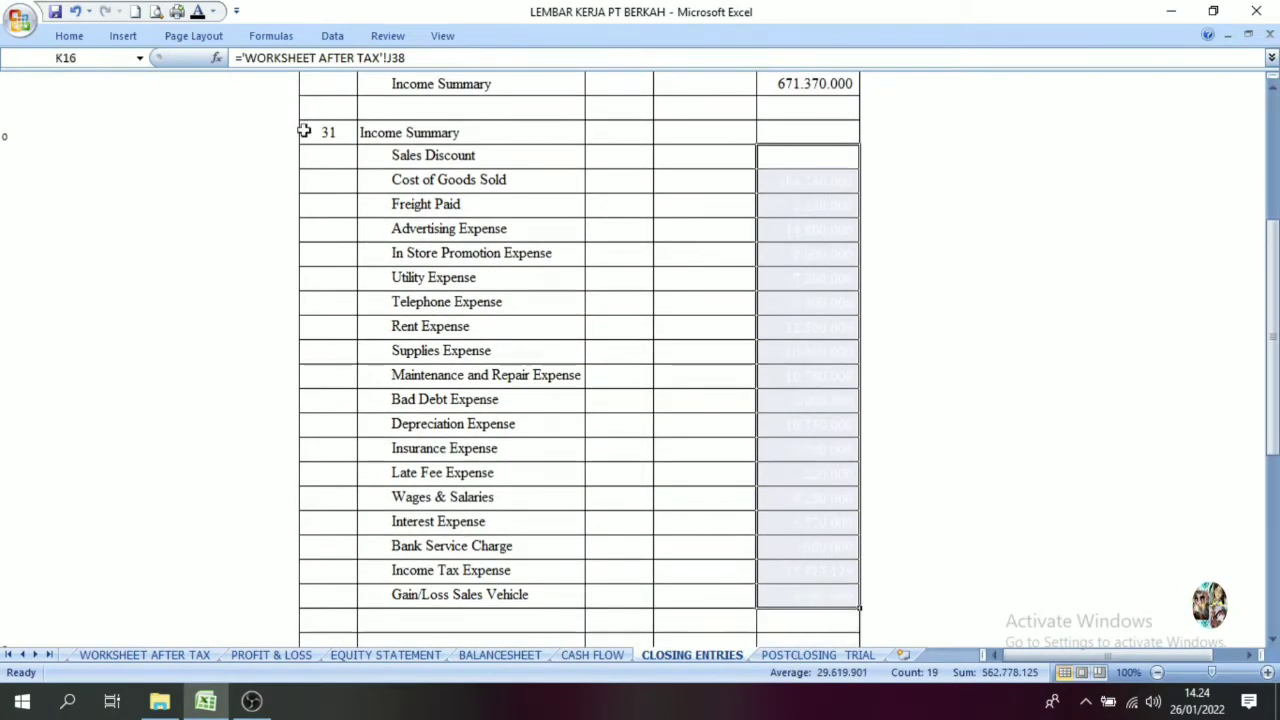
left_click(198, 12)
left_click(982, 410)
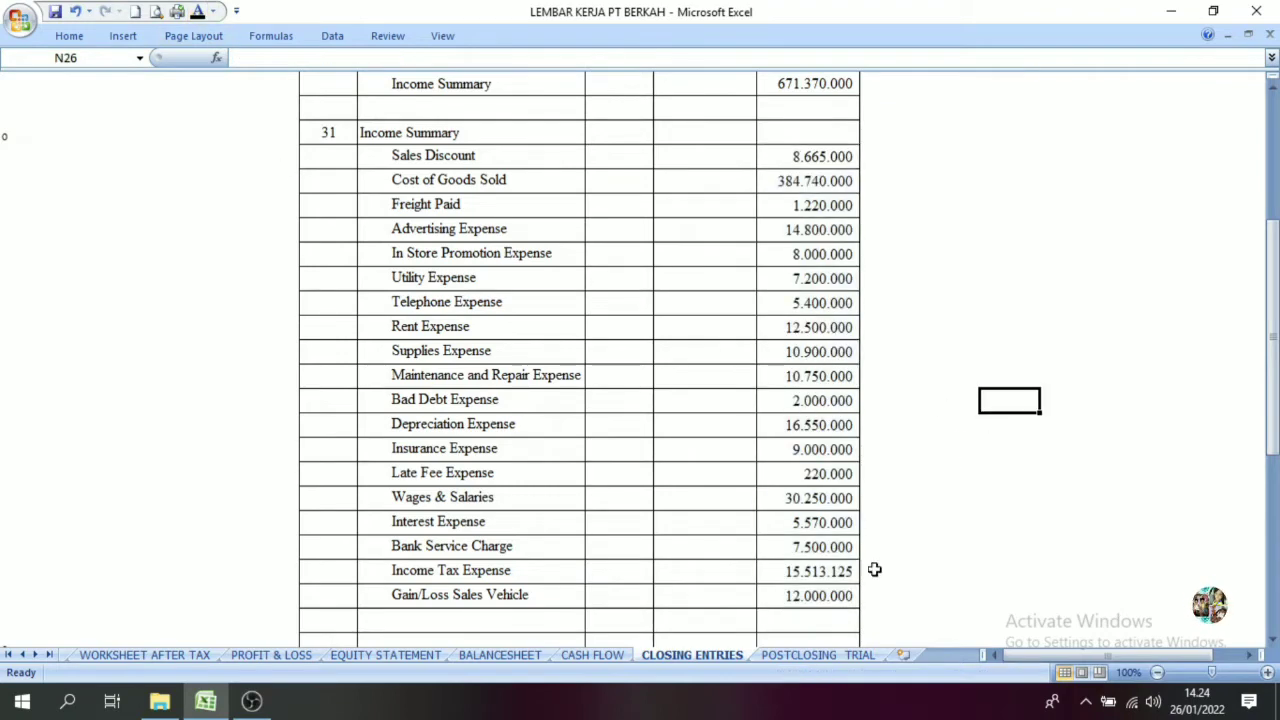
Colour the second entry's hidden Income Summary debit total in J15, =SUM(K16:K34), black
left_click_drag(803, 157, 800, 596)
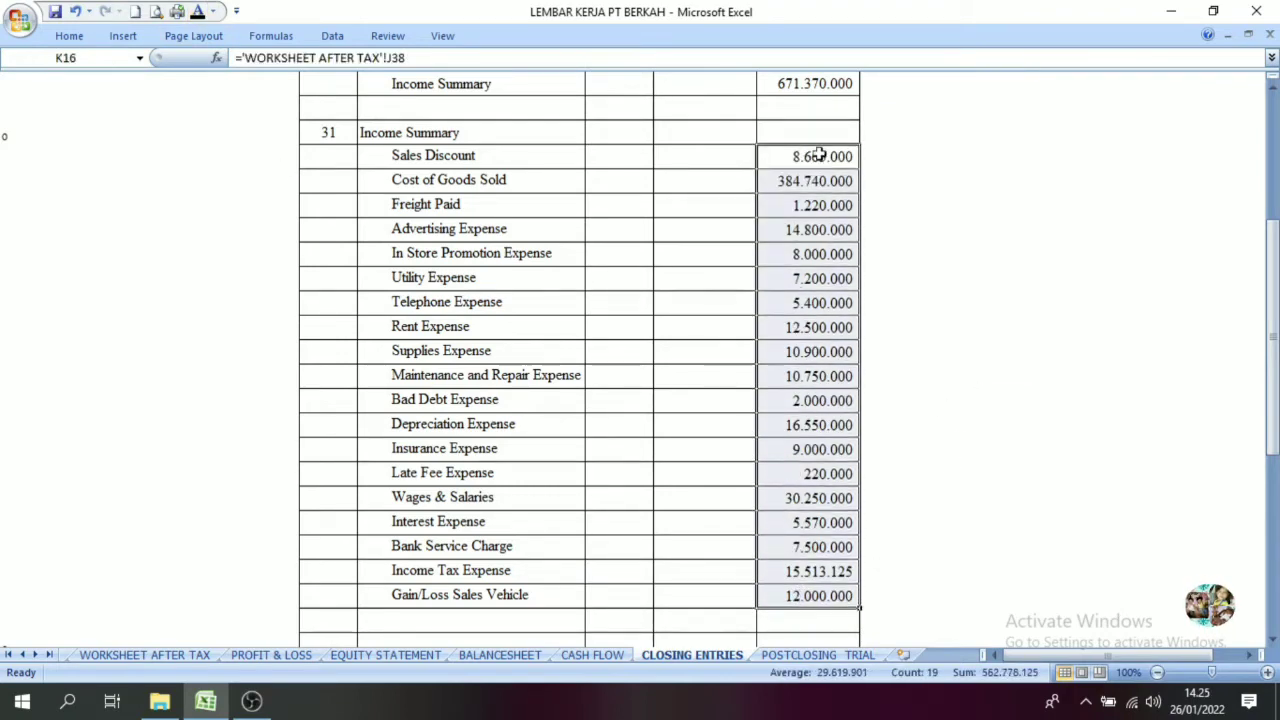
left_click(697, 130)
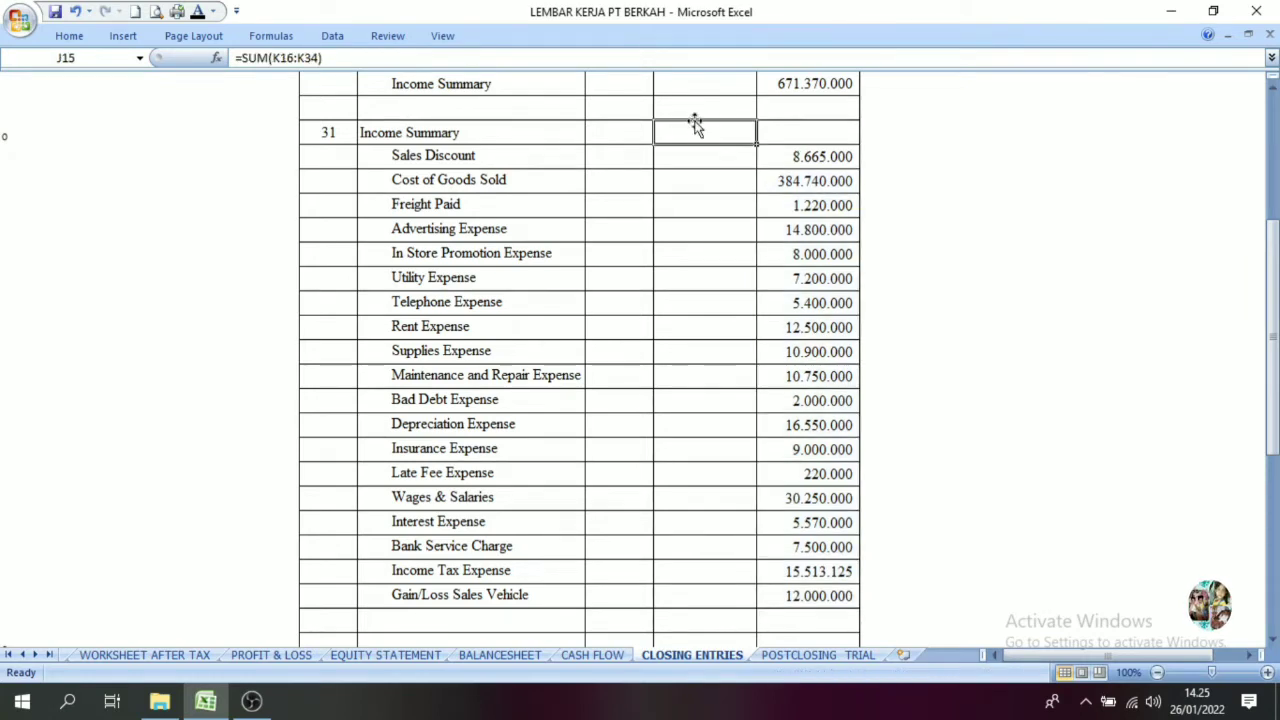
left_click(199, 16)
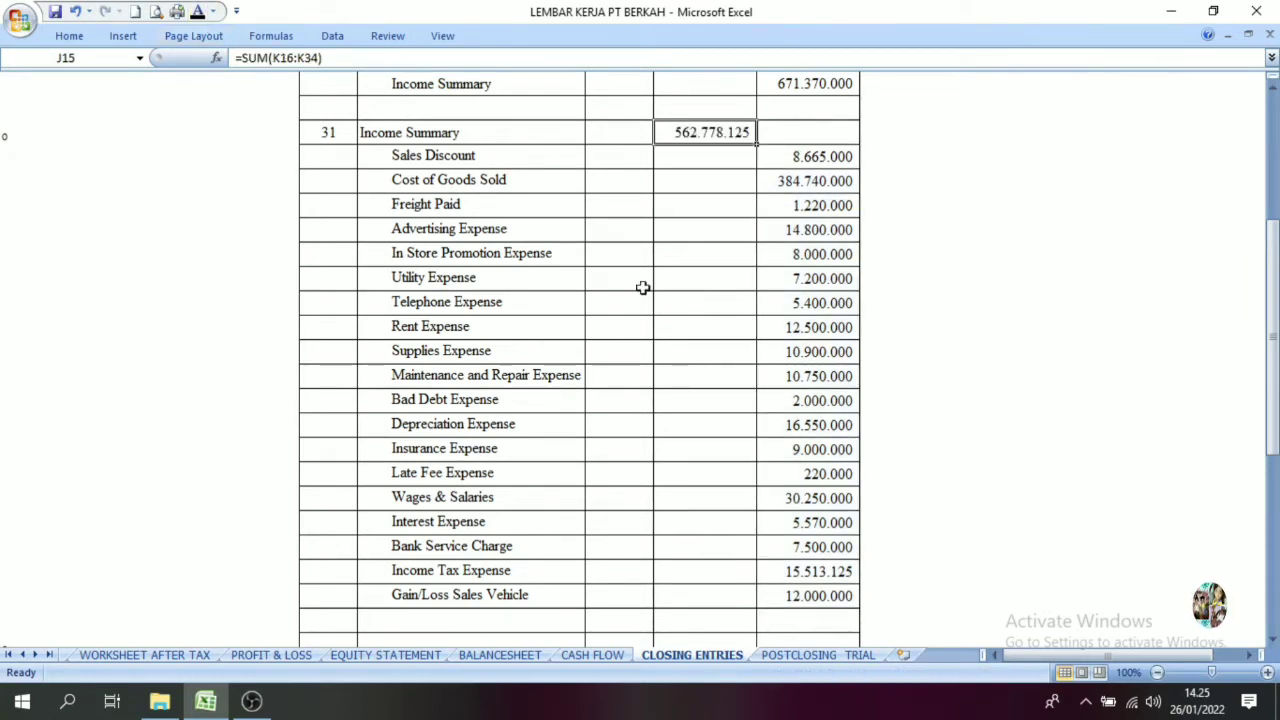
Review both closing entries in the journal, comparing the income accounts closed to Income Summary with the expense accounts from Sales Discount onward
left_click(640, 280)
left_click_drag(1272, 408, 1265, 313)
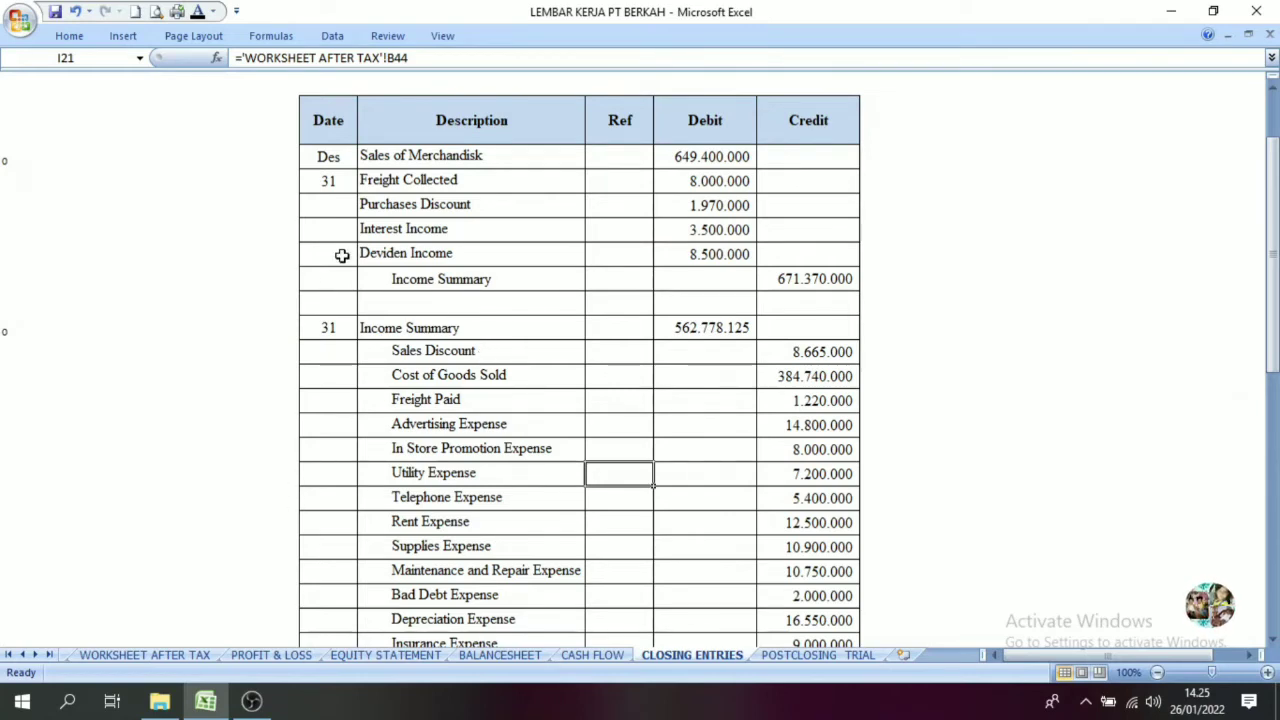
scroll(617, 489, "up", 2)
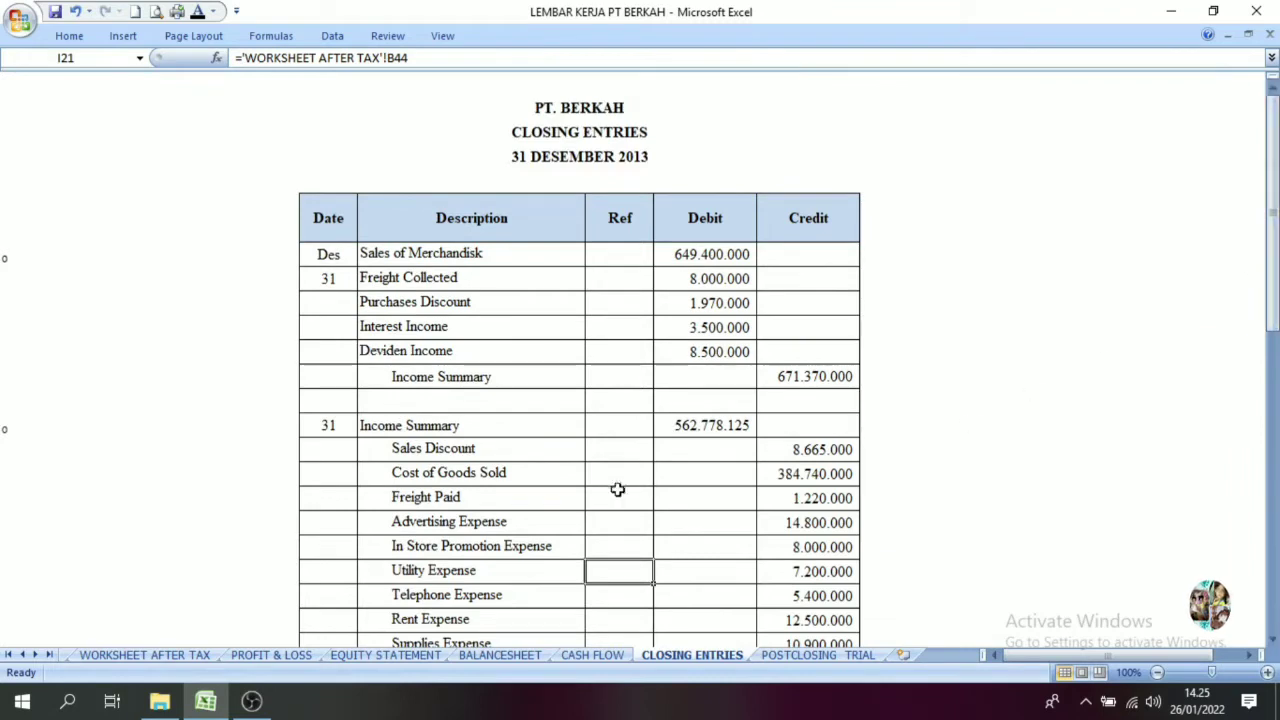
left_click(437, 451)
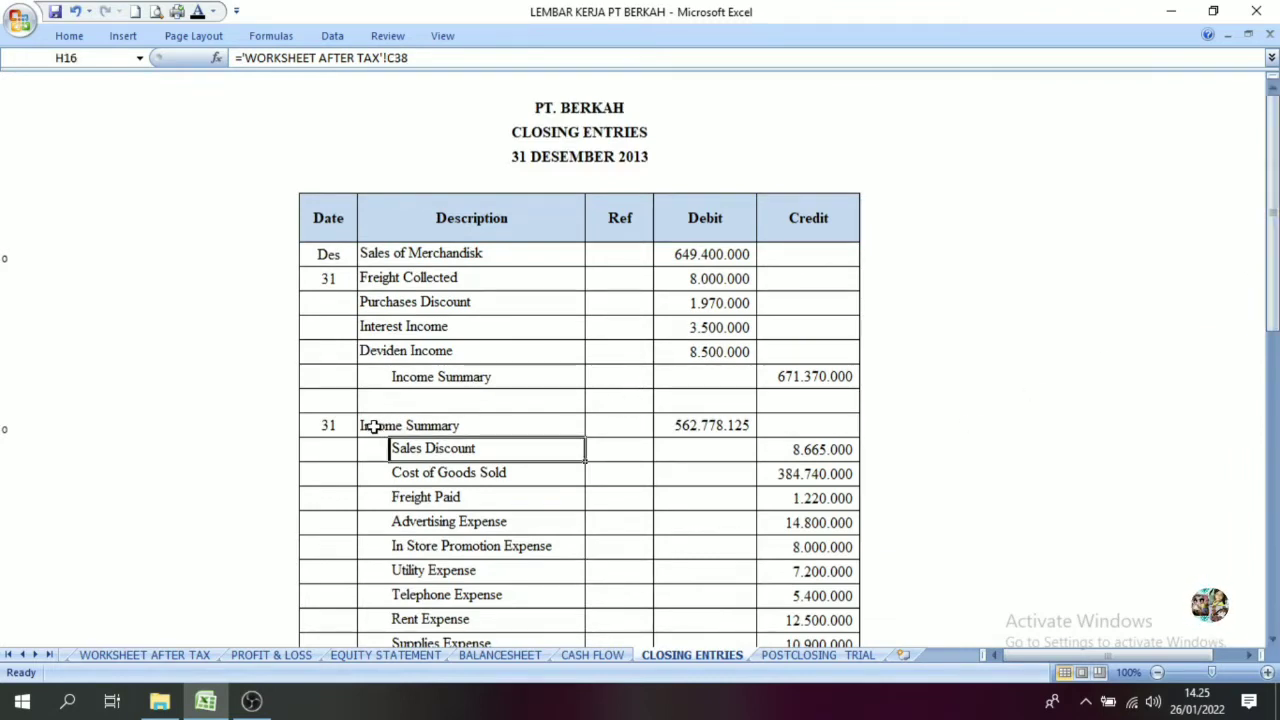
left_click_drag(1272, 225, 1272, 265)
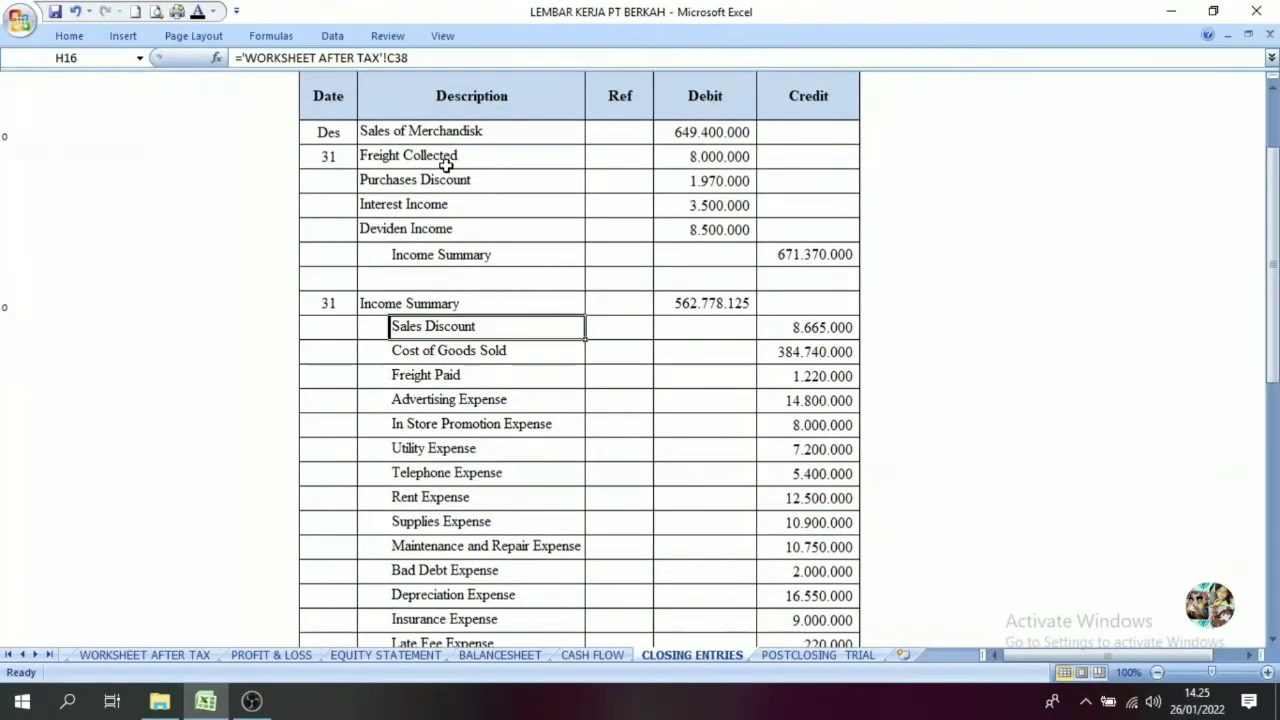
left_click_drag(381, 132, 376, 205)
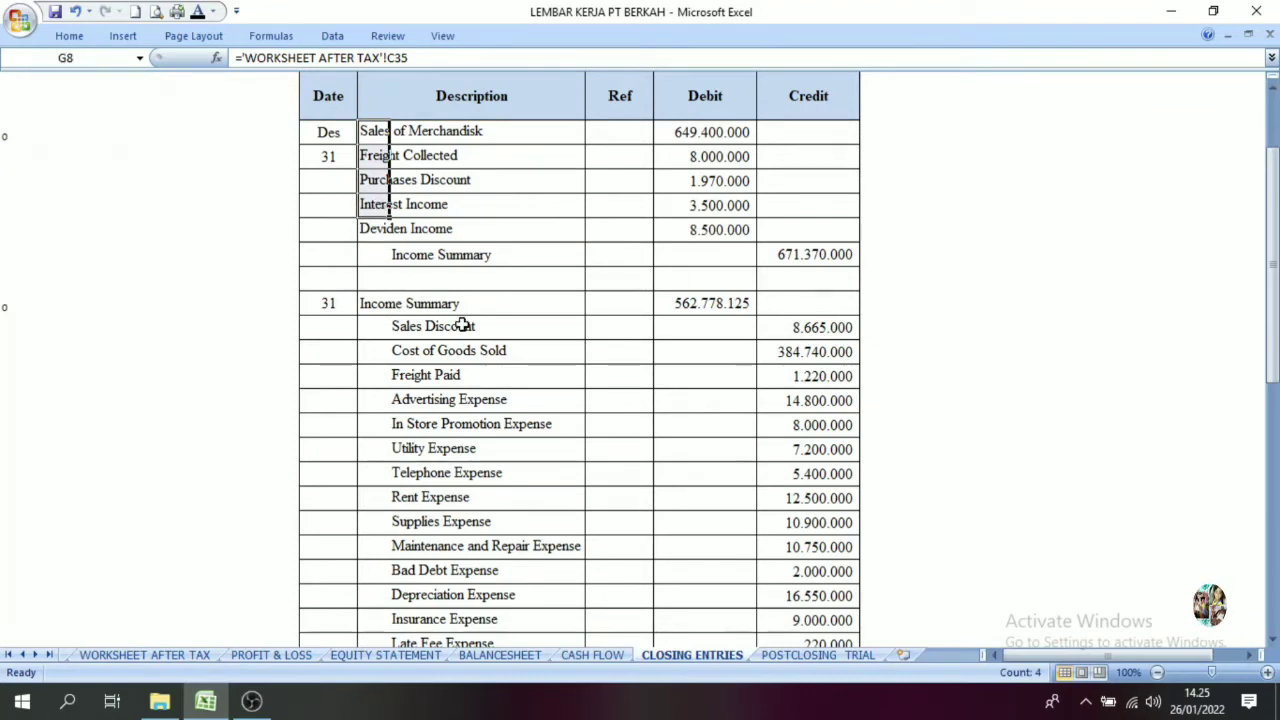
left_click_drag(462, 325, 457, 480)
left_click(549, 517)
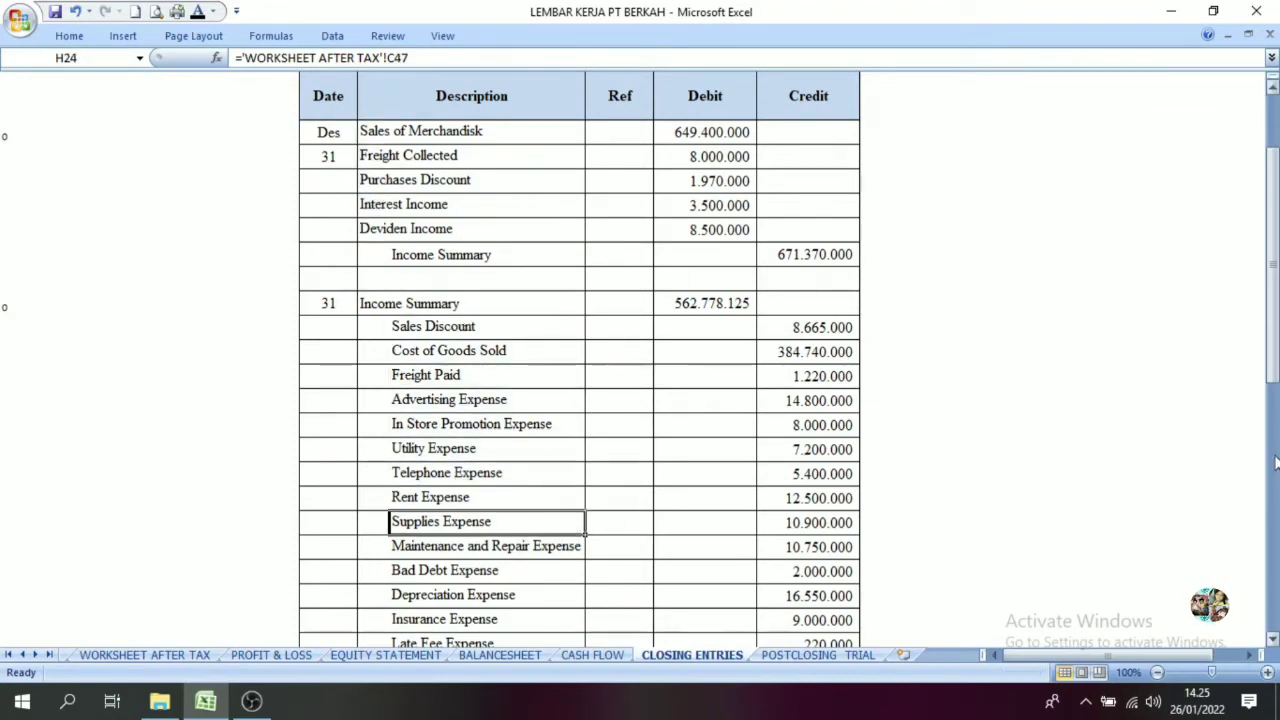
left_click_drag(1274, 380, 1274, 366)
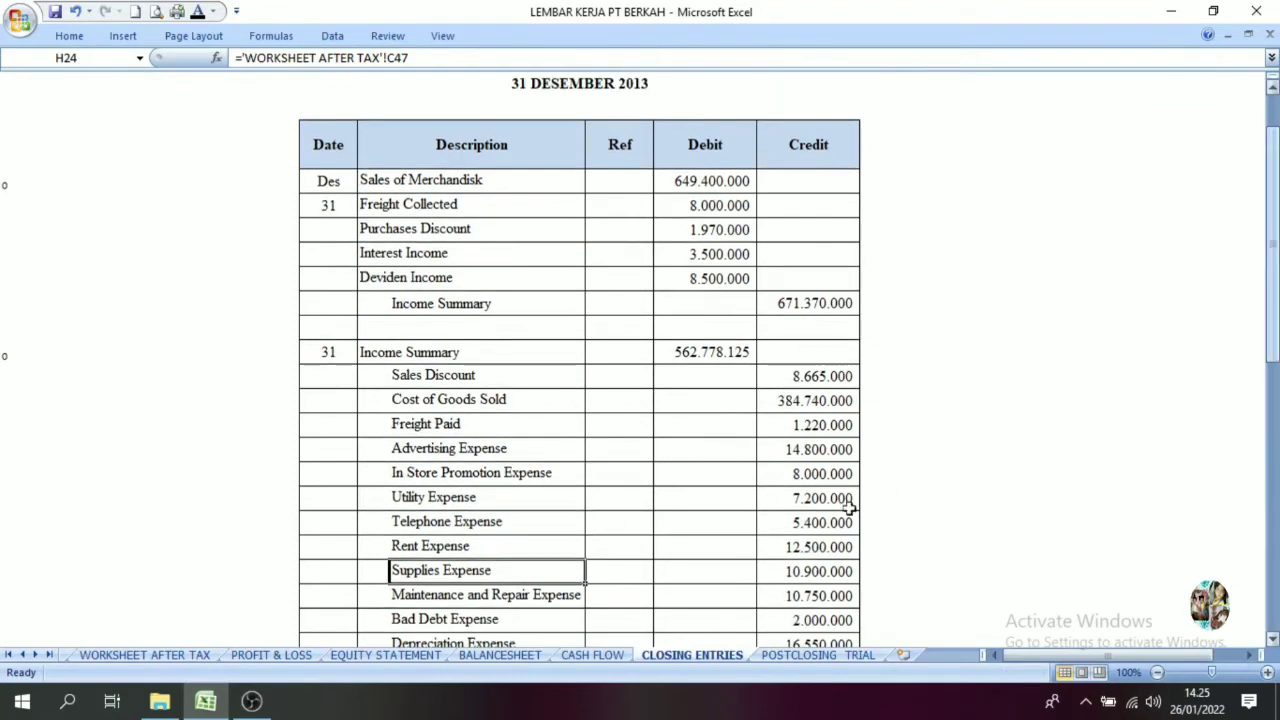
Review the after-tax worksheet's Income Statement debit and credit columns down to the Laba Setelah Pajak amount in J61
left_click(155, 655)
left_click_drag(971, 309, 1010, 400)
left_click_drag(900, 300, 927, 545)
left_click_drag(1274, 400, 1274, 440)
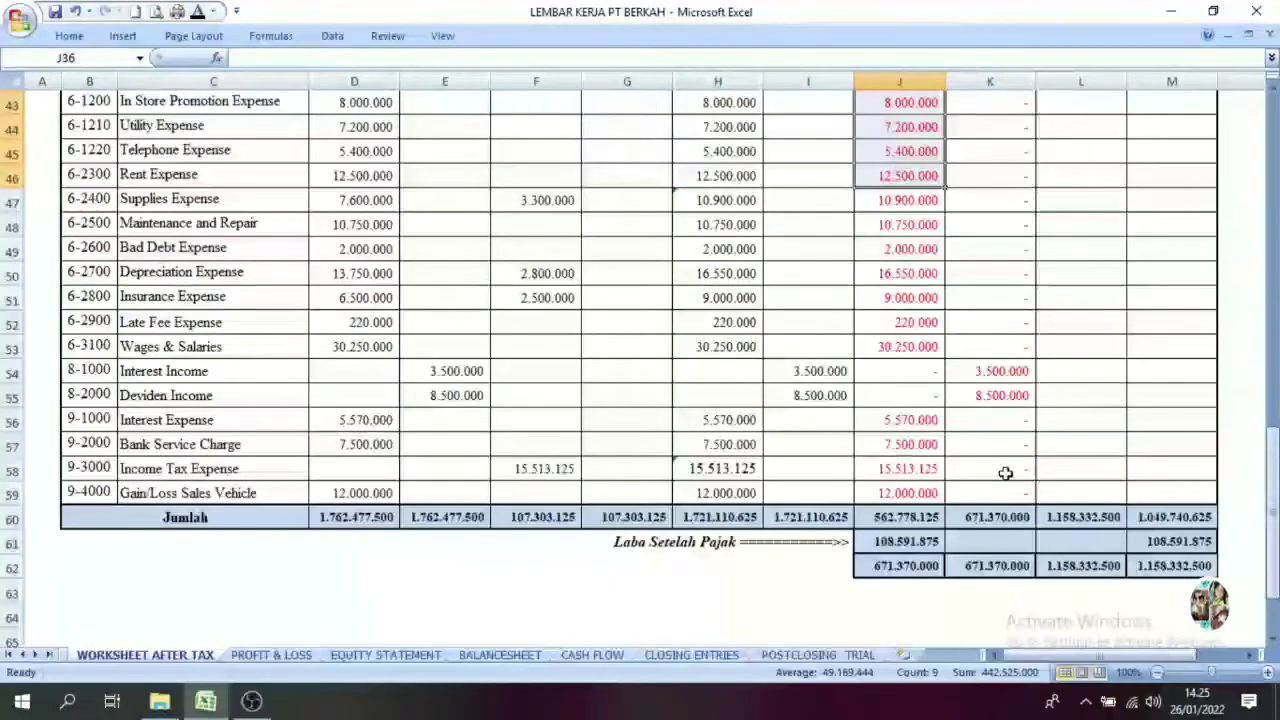
left_click(905, 541)
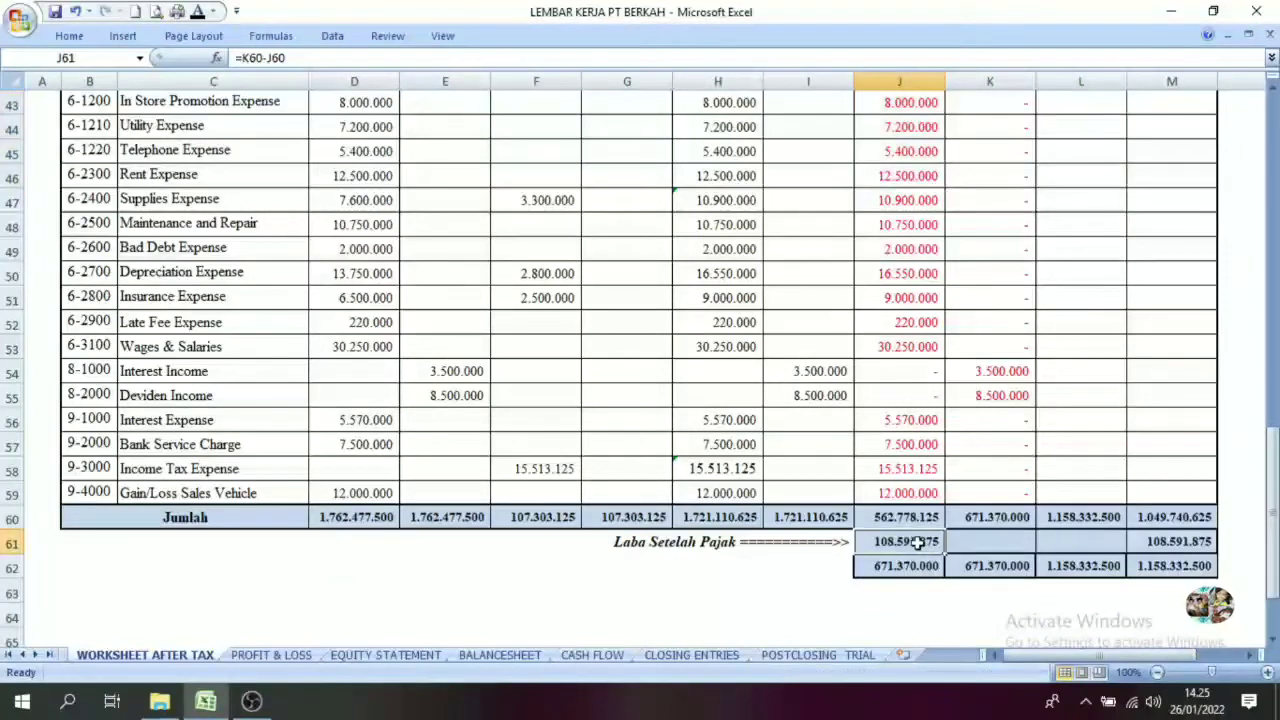
Colour the Laba Setelah Pajak amount in J61 of the after-tax worksheet red
left_click(213, 11)
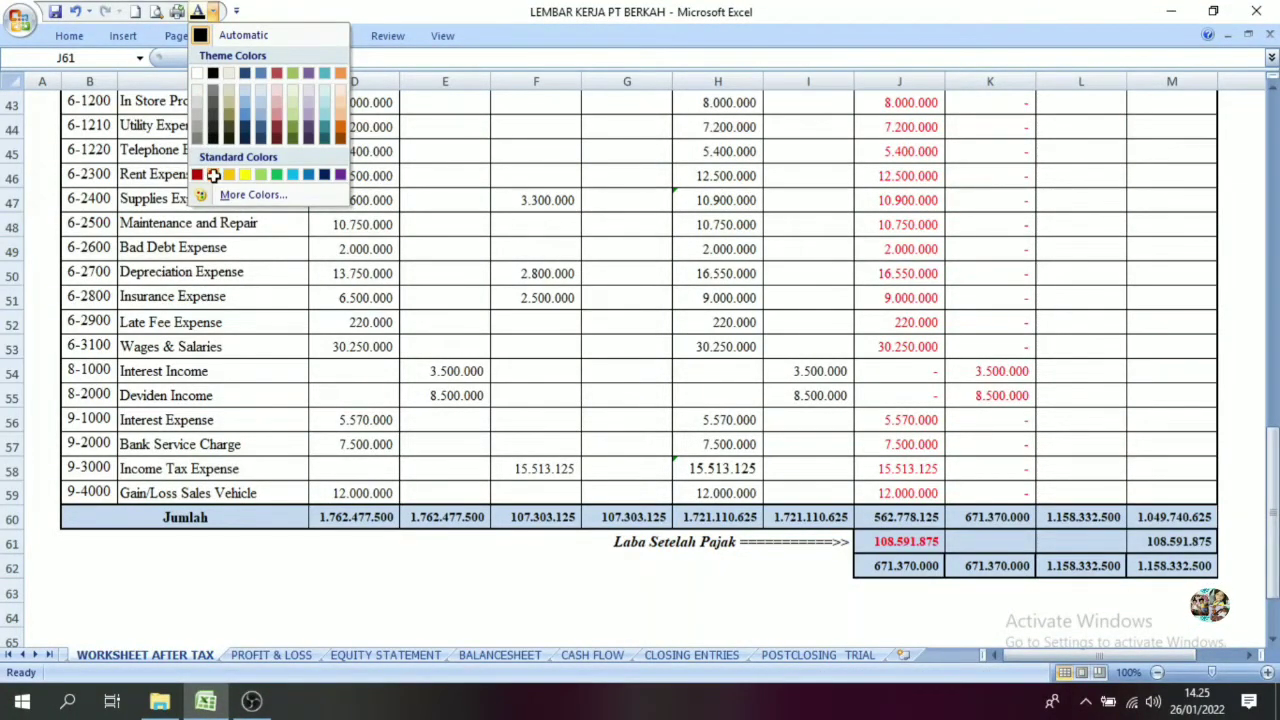
left_click(213, 175)
left_click(1093, 378)
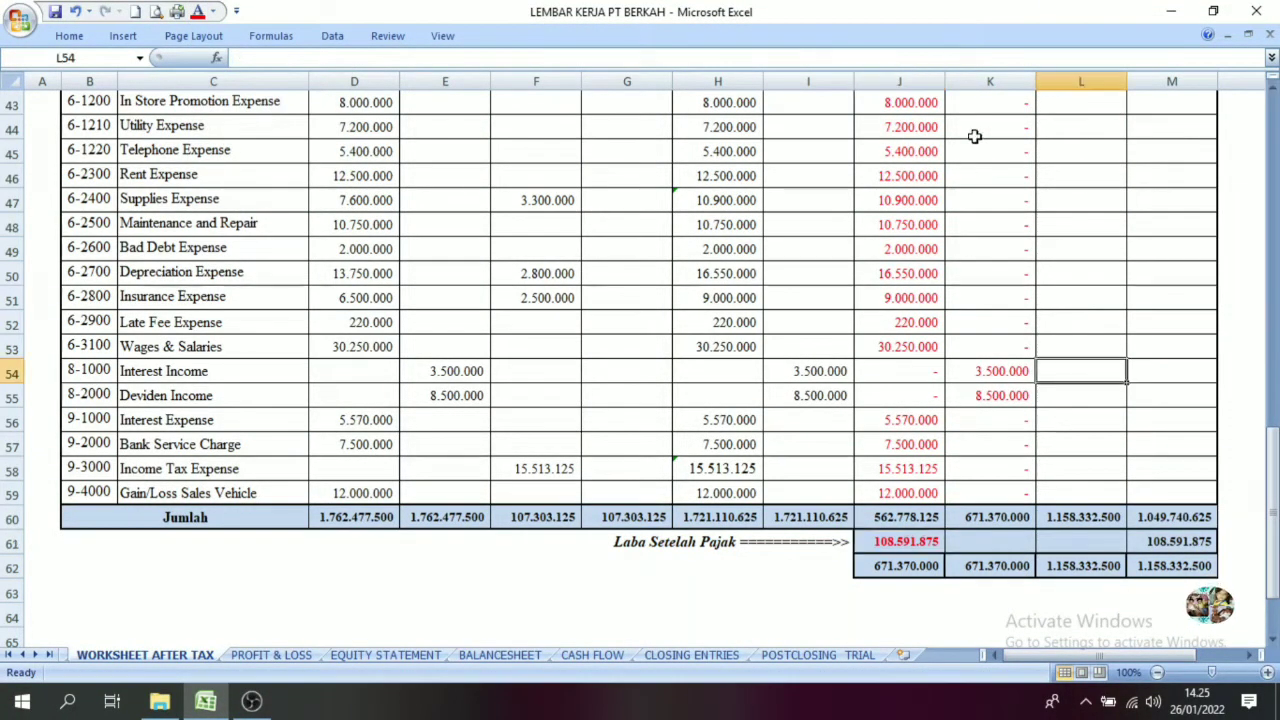
Examine how the Income Statement debit and credit totals in J60 and K60 lead to the Laba Setelah Pajak amount in J61
left_click_drag(974, 136, 986, 418)
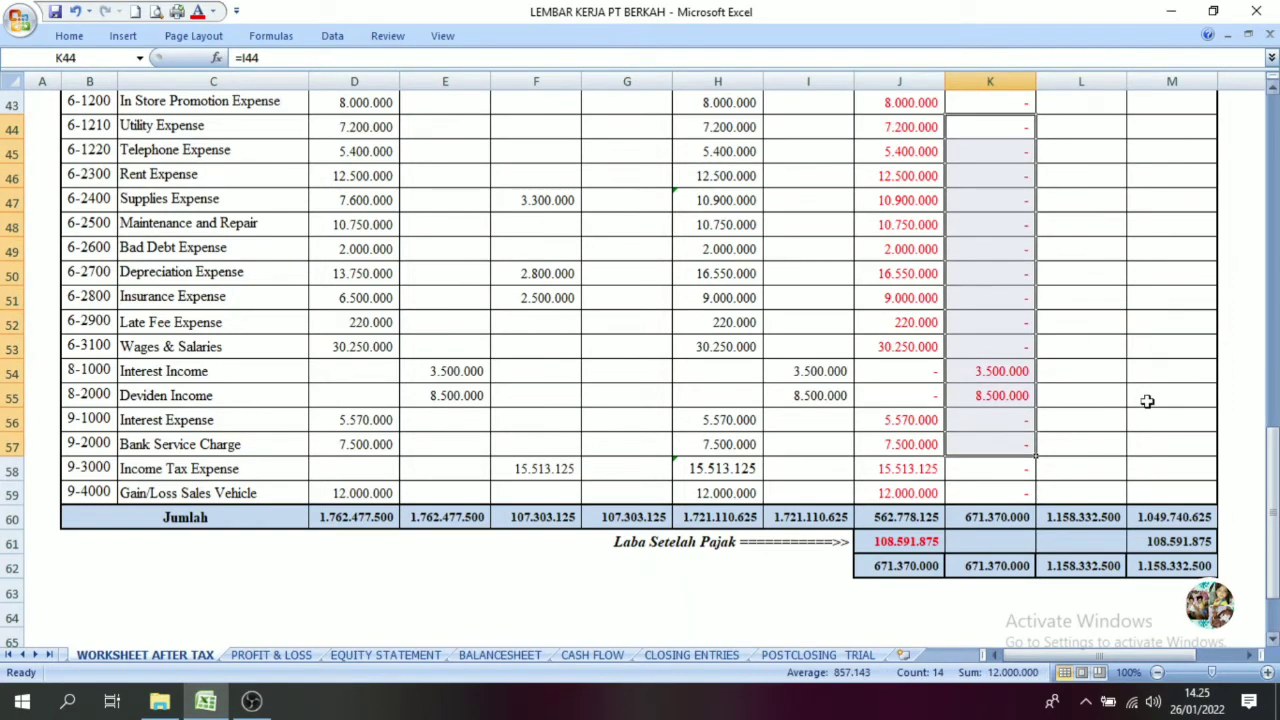
left_click_drag(903, 150, 923, 366)
left_click_drag(988, 200, 923, 383)
left_click(980, 516)
left_click_drag(925, 520, 1003, 516)
left_click(1003, 516)
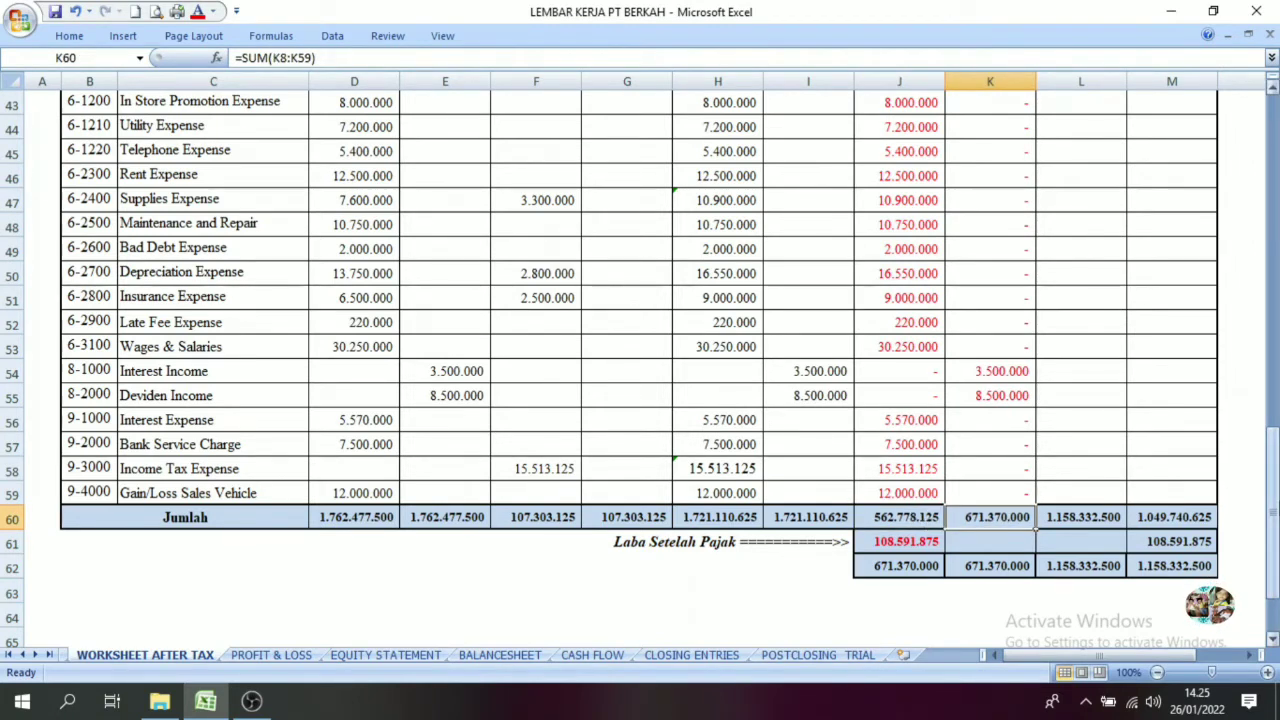
left_click(901, 546)
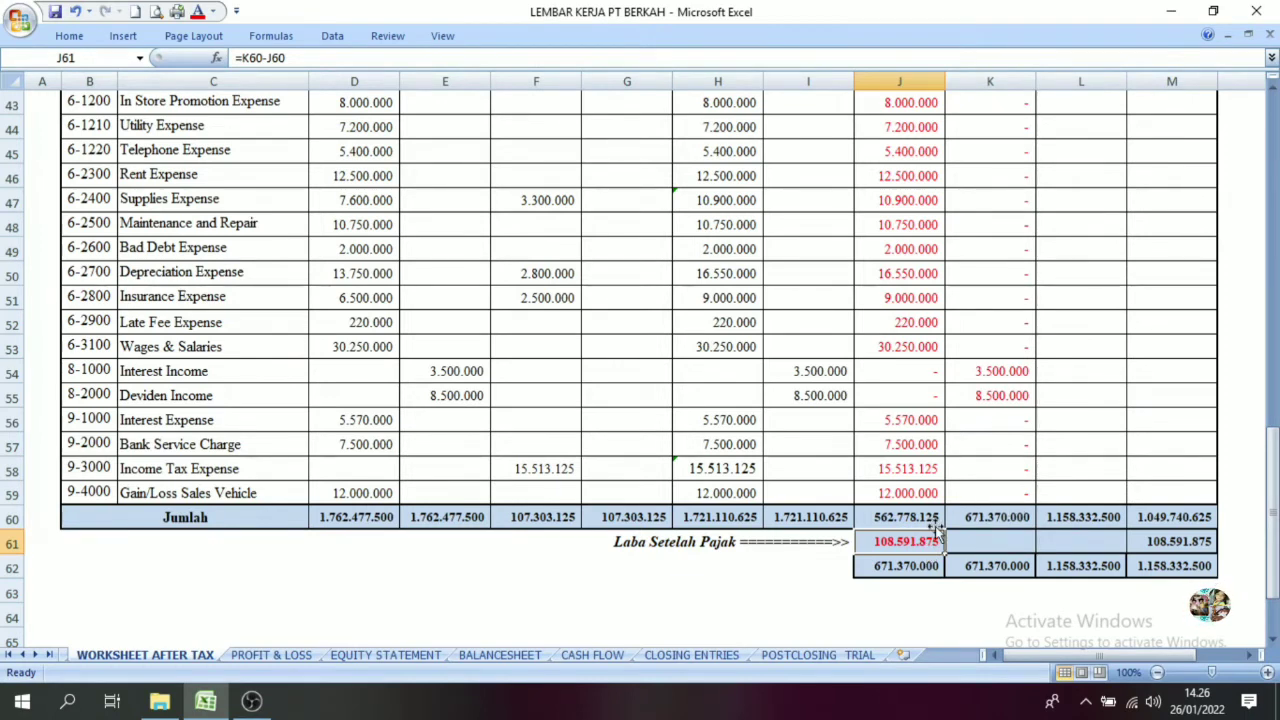
left_click(920, 463)
left_click(910, 540)
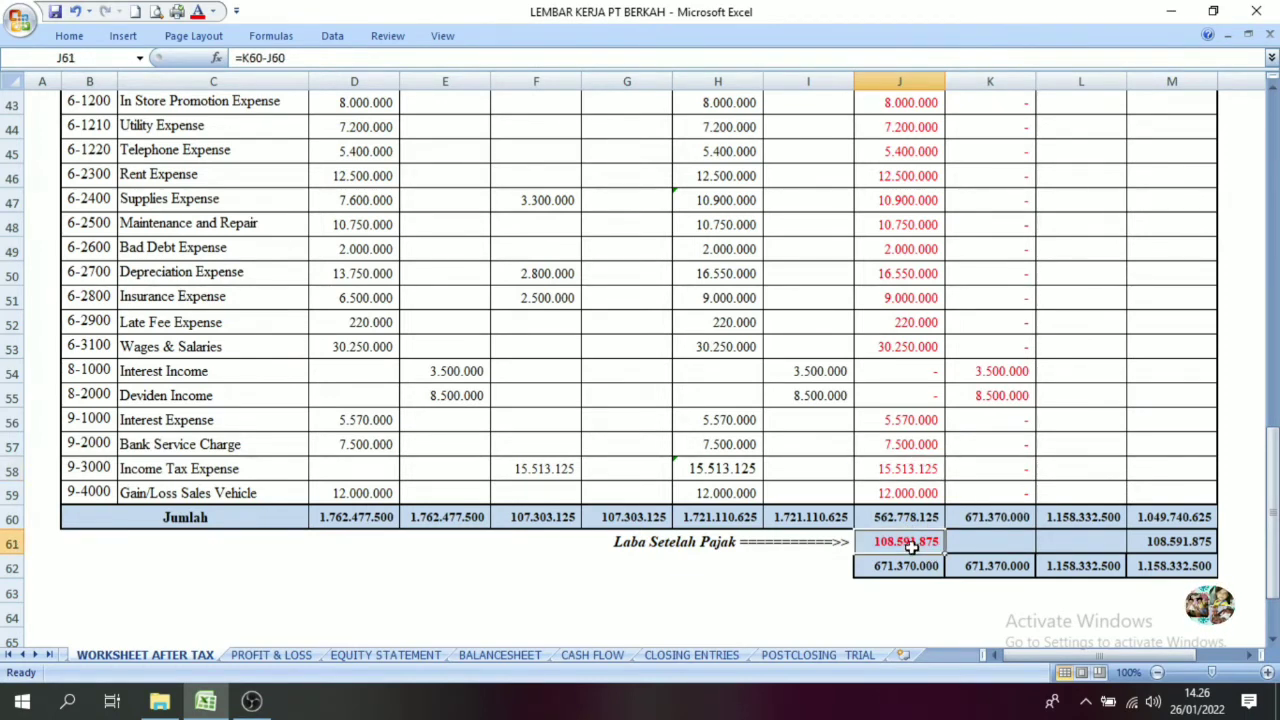
left_click(890, 424)
left_click(901, 540)
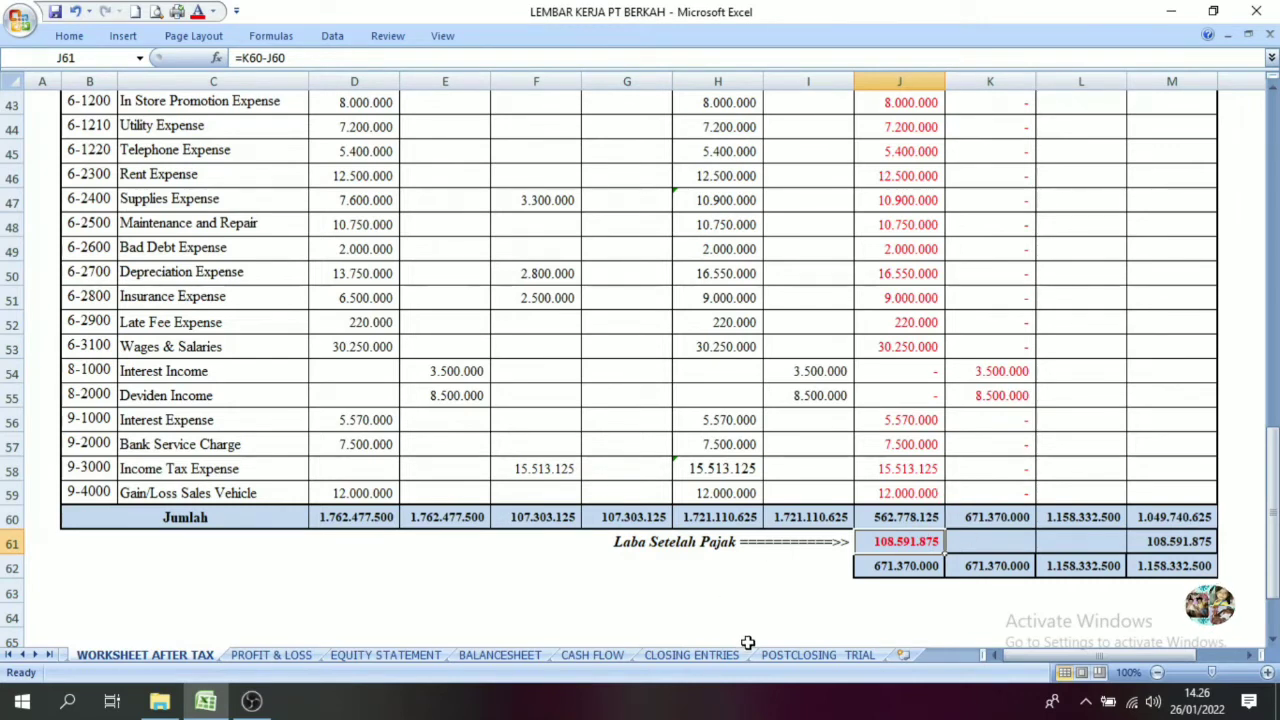
In the closing entries journal, colour the third entry's hidden date 31 (F36) and Income Summary description (G36) black
left_click(692, 655)
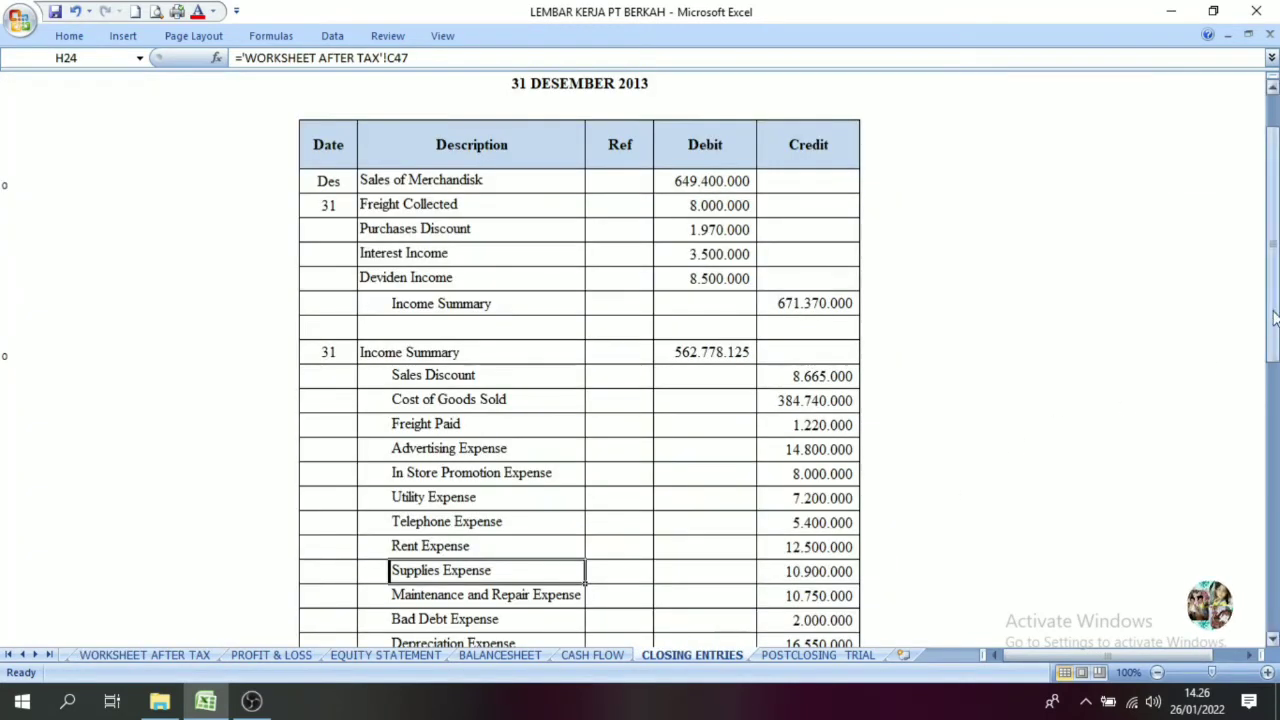
left_click_drag(1272, 300, 1272, 462)
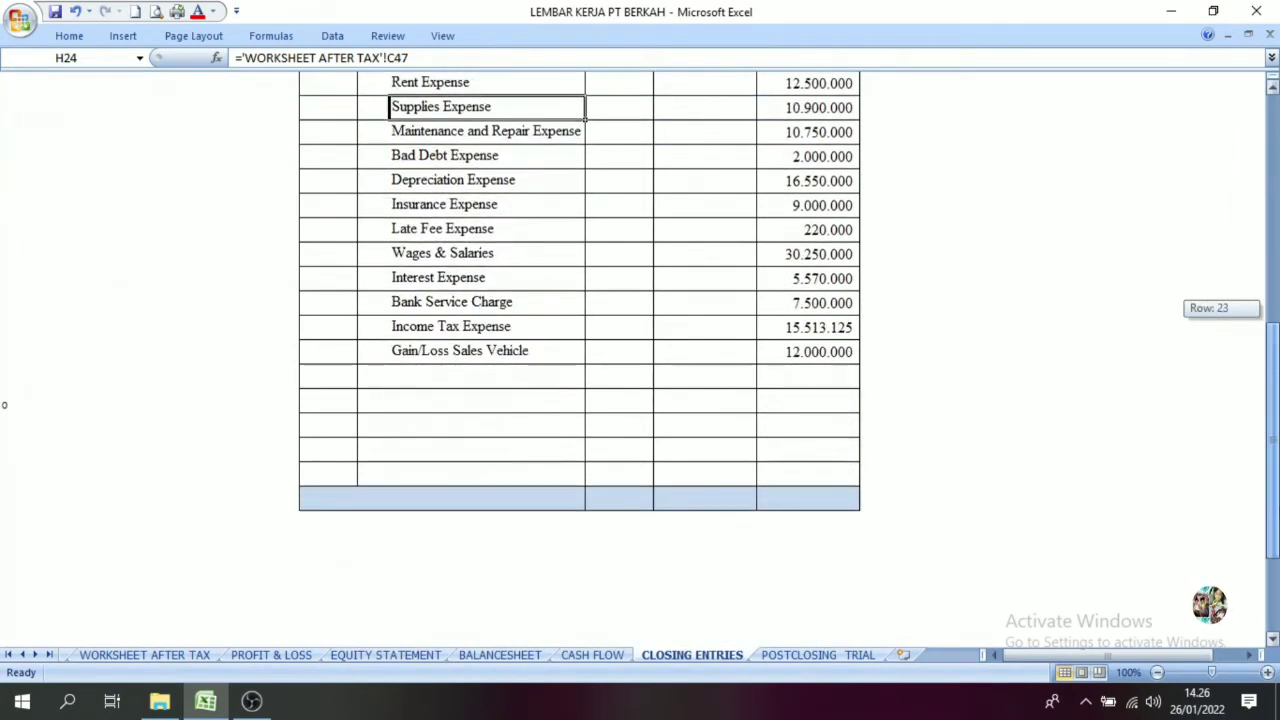
left_click_drag(1272, 462, 1272, 462)
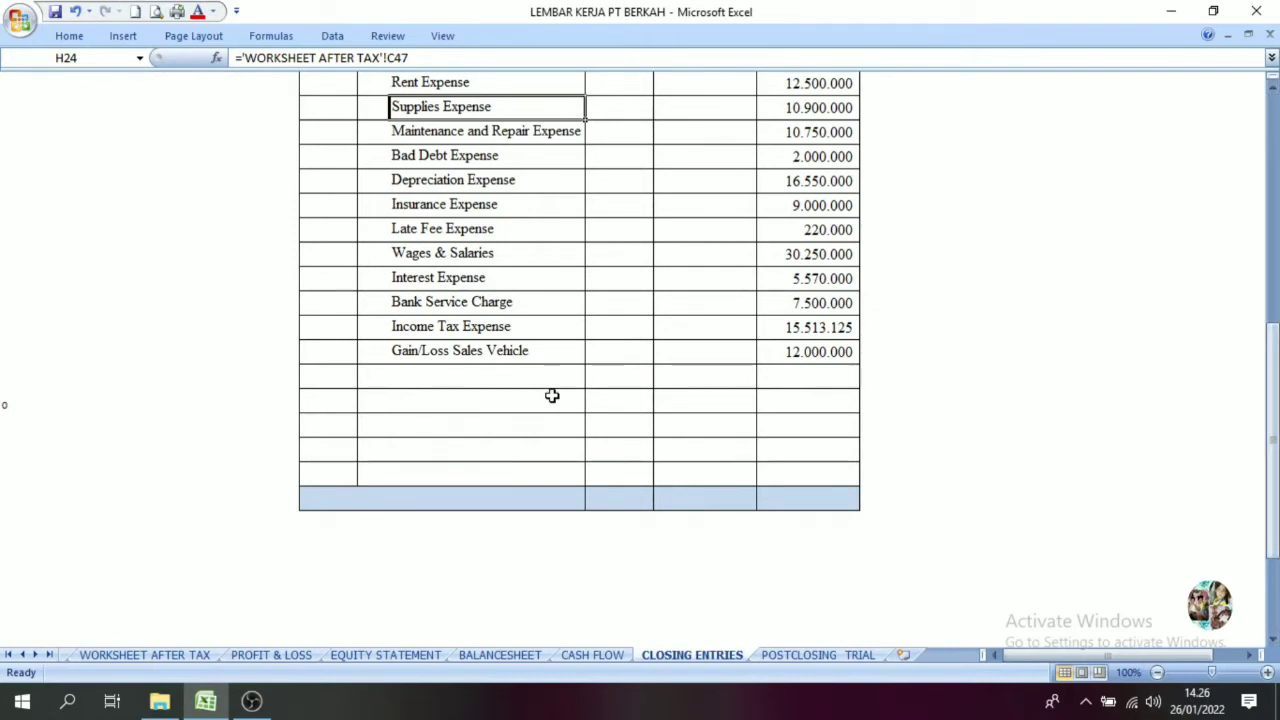
left_click(362, 412)
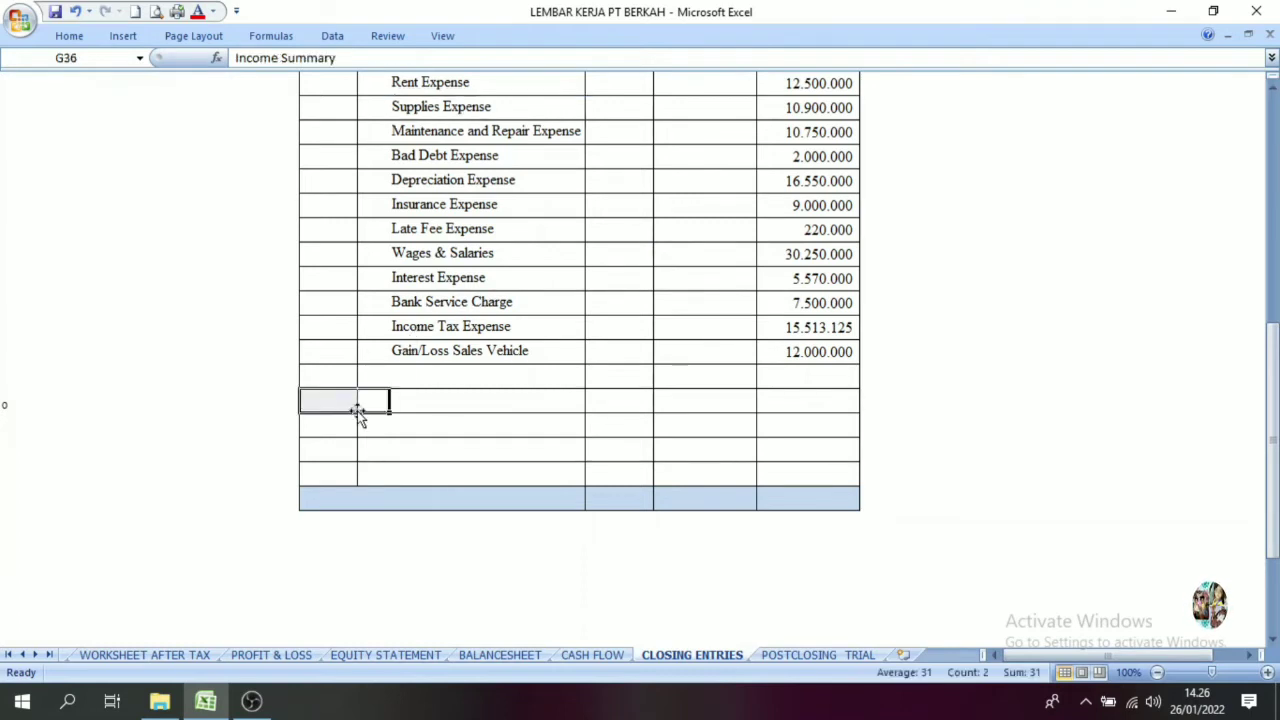
left_click(334, 400)
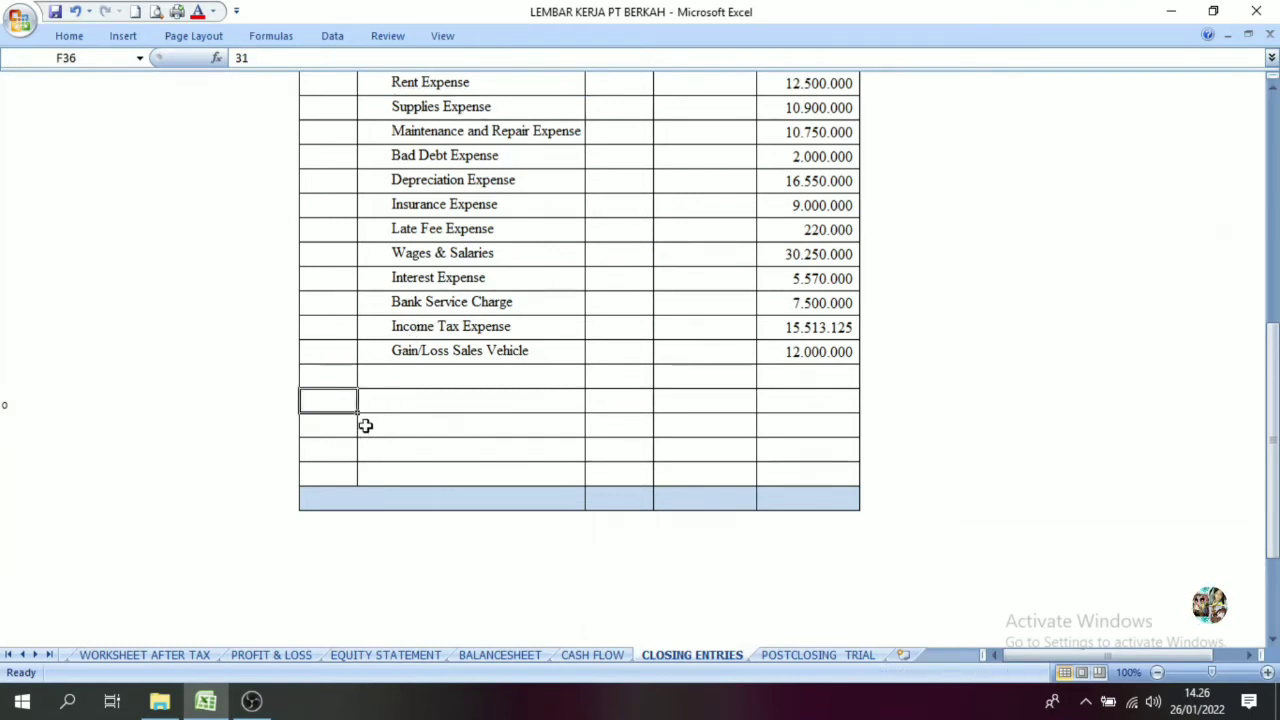
left_click(212, 12)
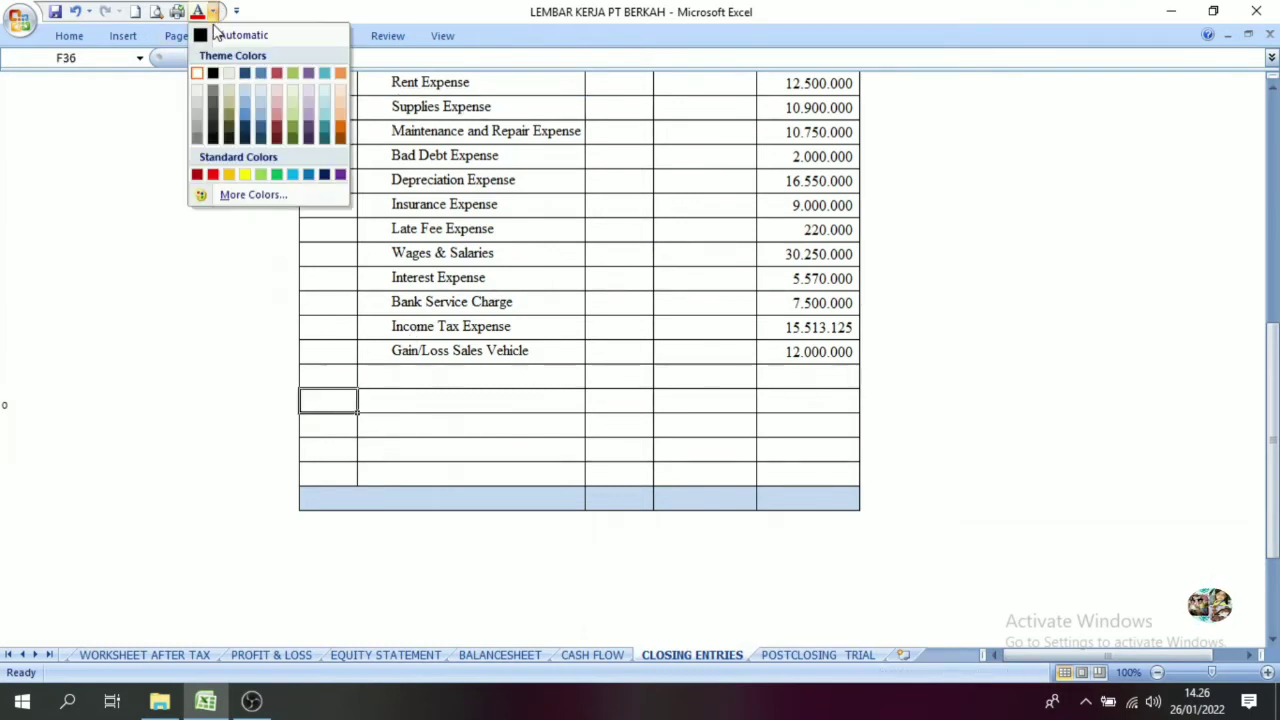
left_click(210, 88)
left_click(377, 416)
left_click(376, 401)
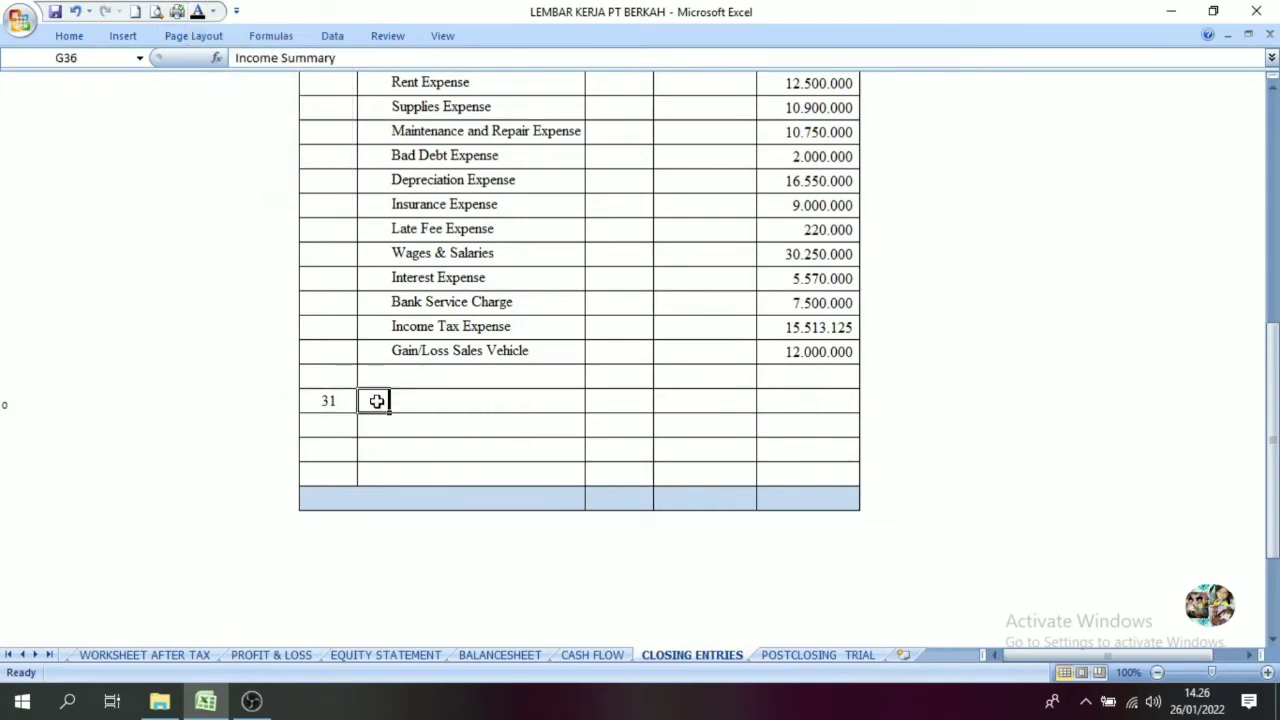
left_click(197, 12)
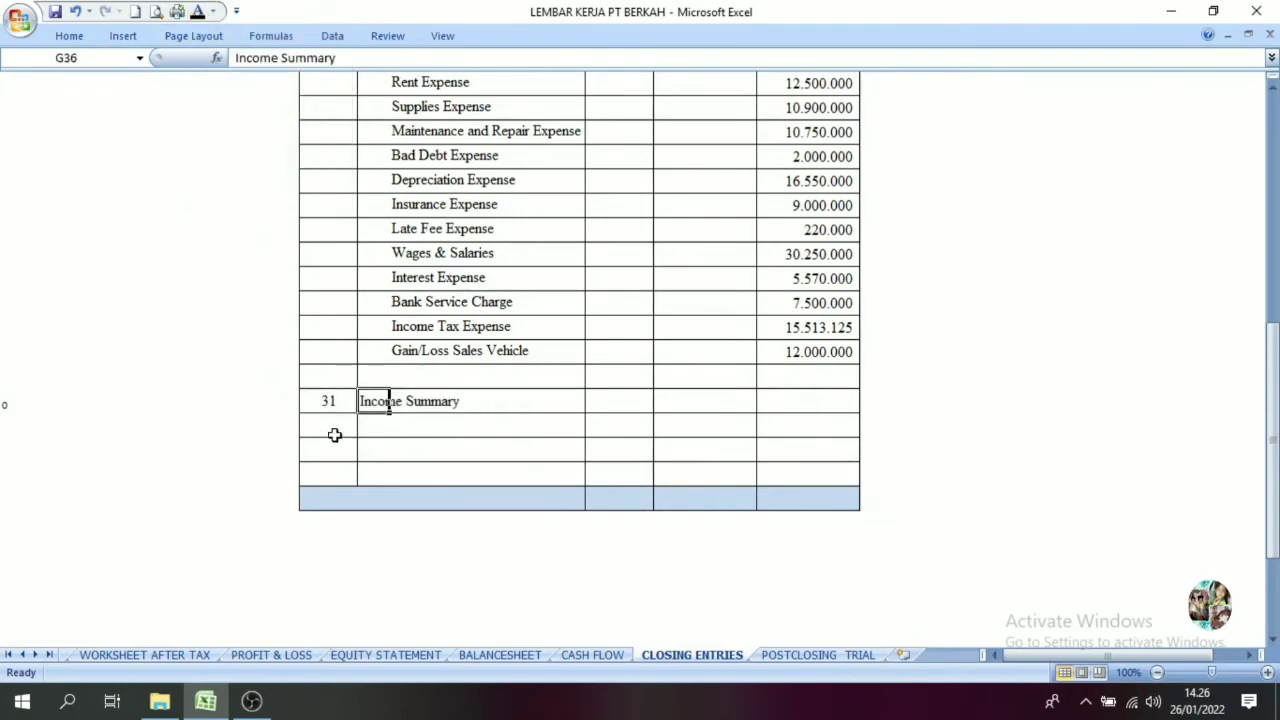
Colour the third entry's hidden Retained Earning description (H37) and its debit and credit amounts (J36:K37) black
left_click(418, 430)
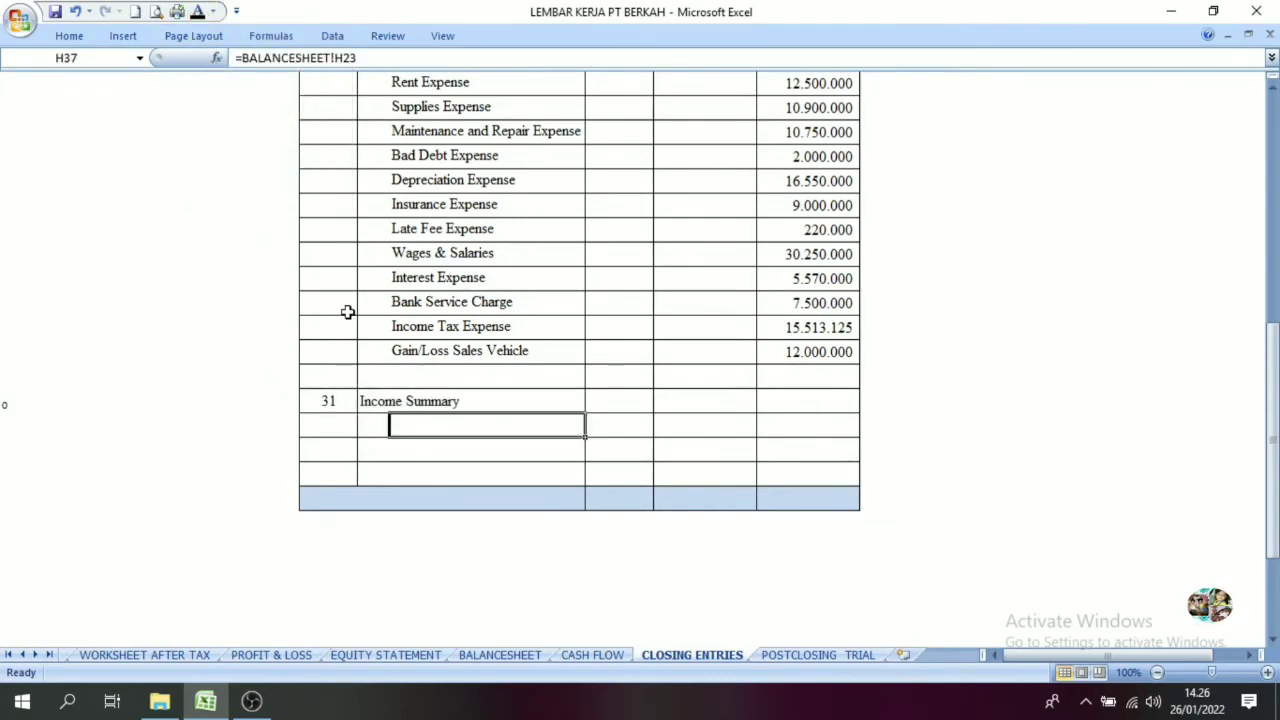
left_click(197, 12)
left_click_drag(691, 407, 768, 420)
left_click(197, 12)
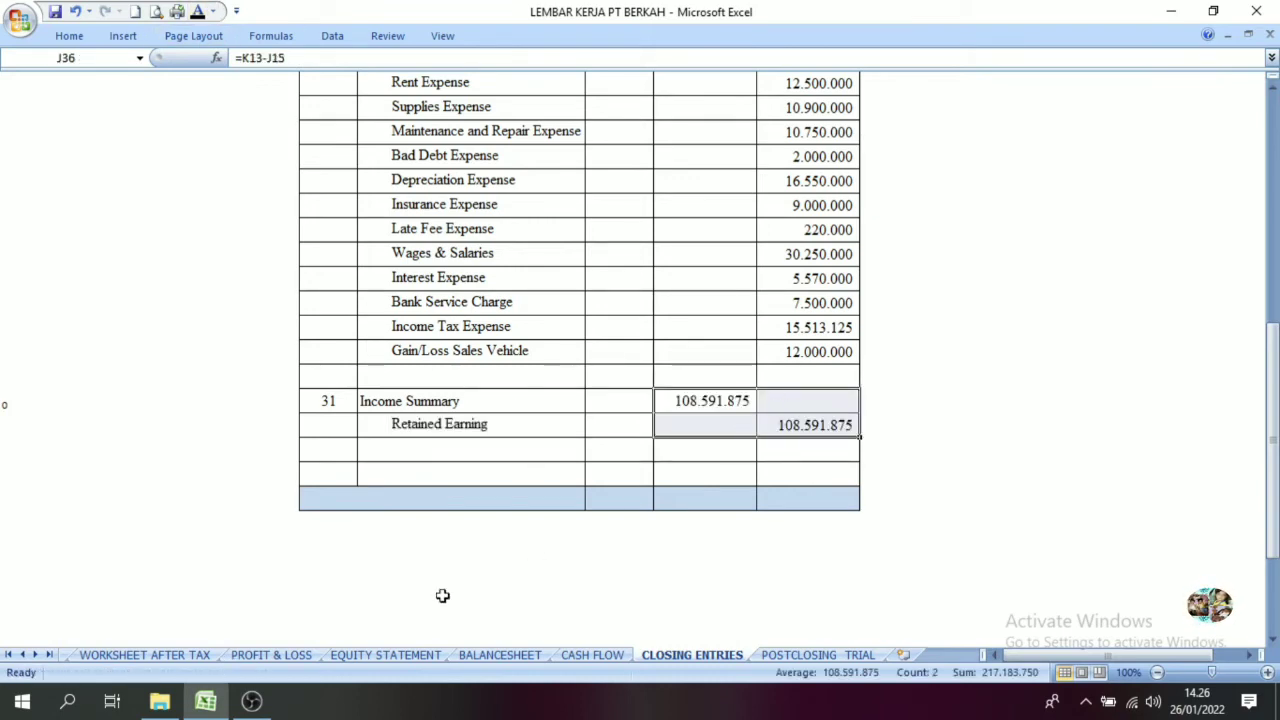
Compare the third closing entry's Income Summary and Retained Earning amounts with the Laba Setelah Pajak figure in the after-tax worksheet
left_click(145, 655)
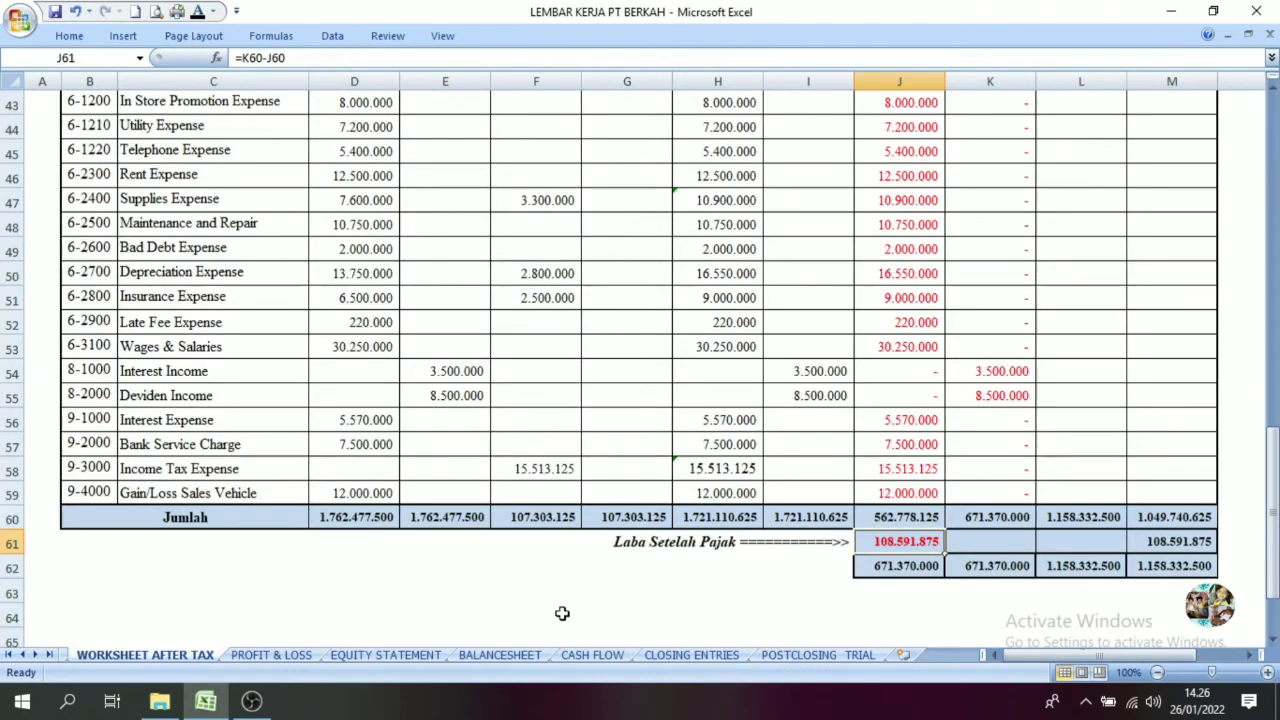
left_click(692, 655)
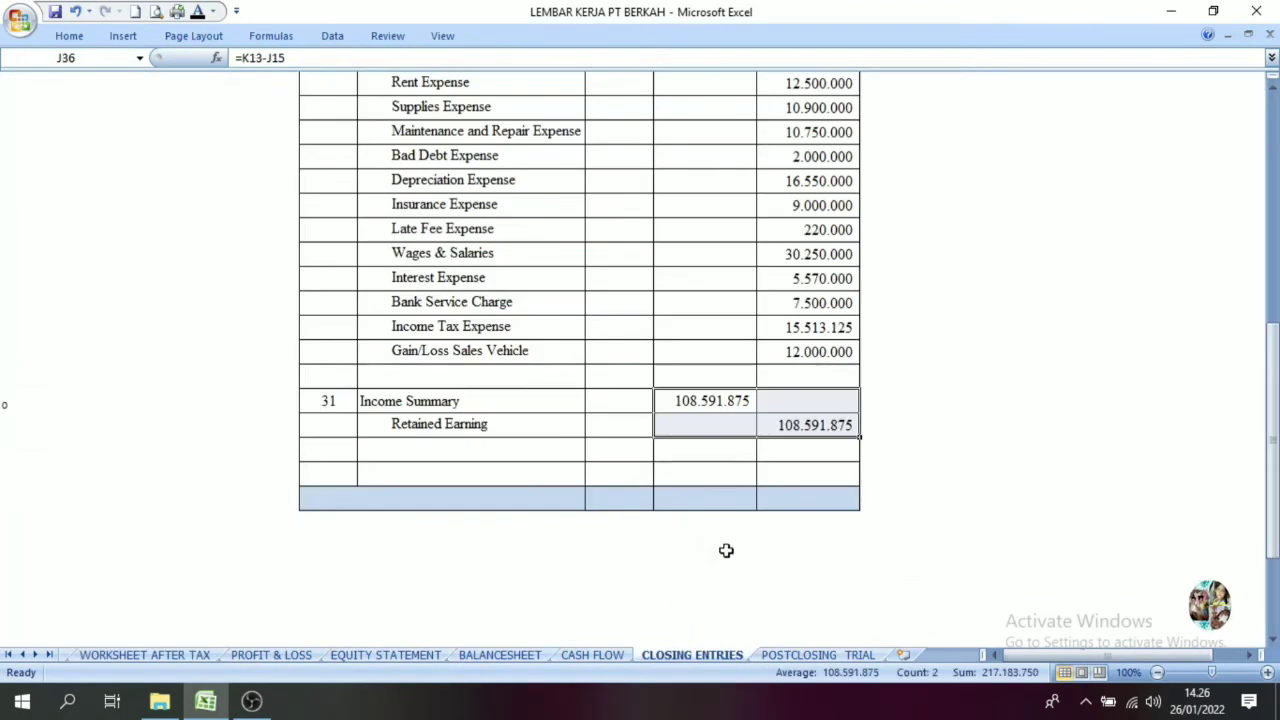
left_click(698, 542)
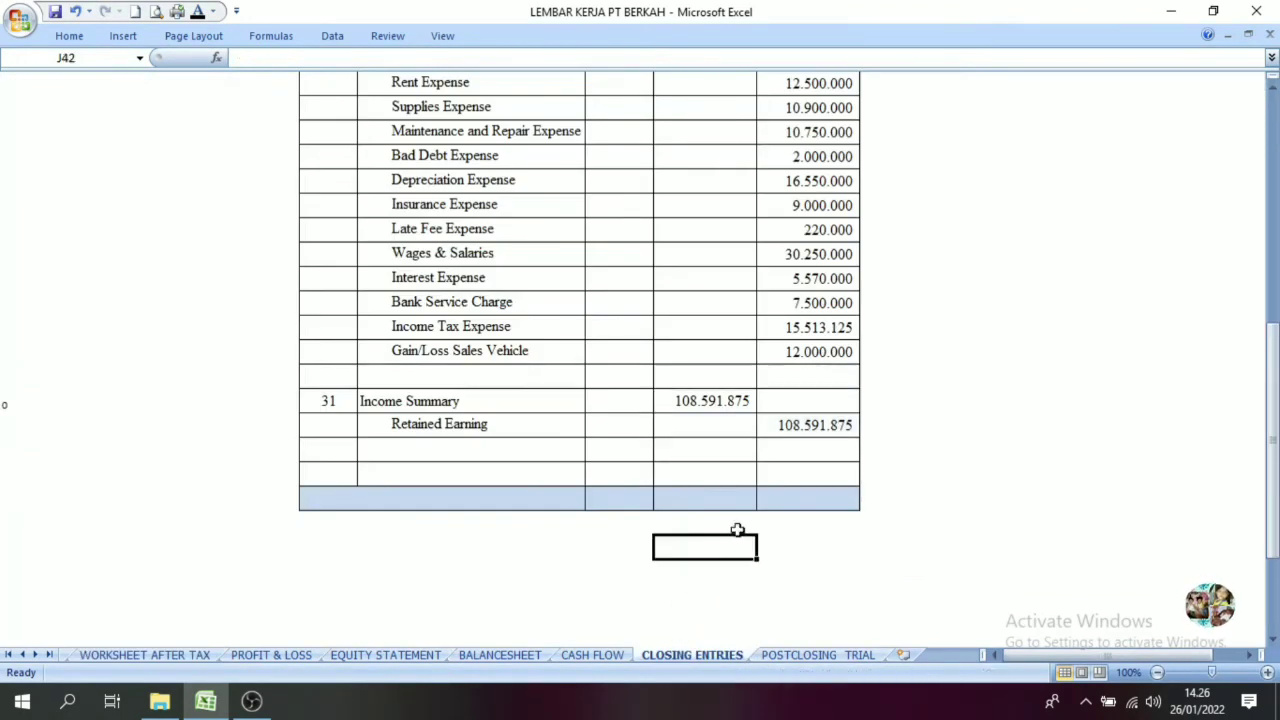
left_click(429, 424)
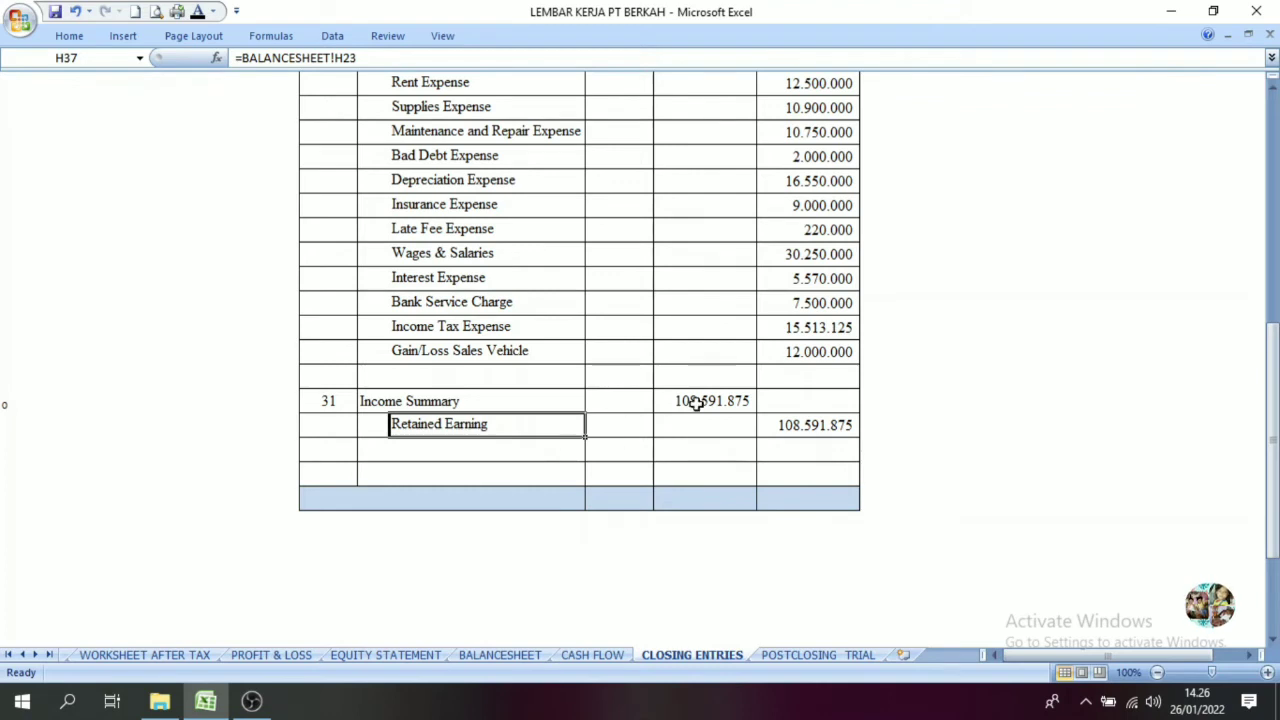
left_click(491, 469)
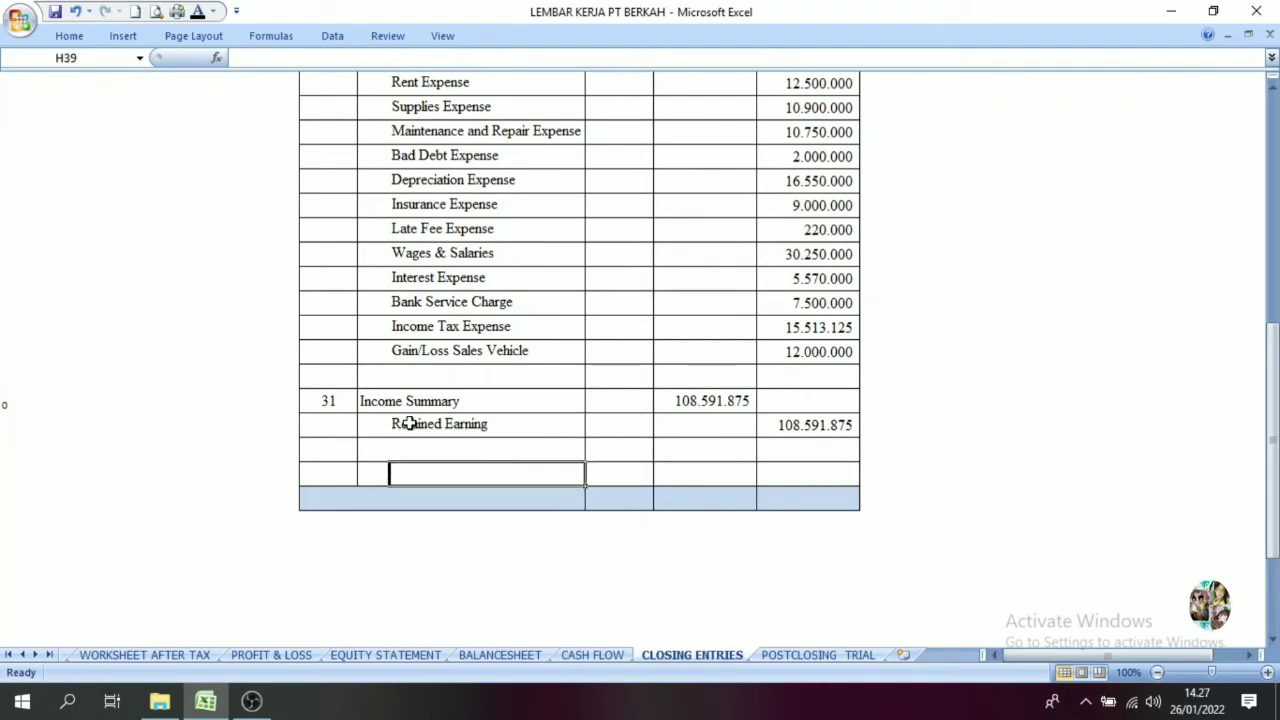
left_click(406, 422)
left_click(815, 428)
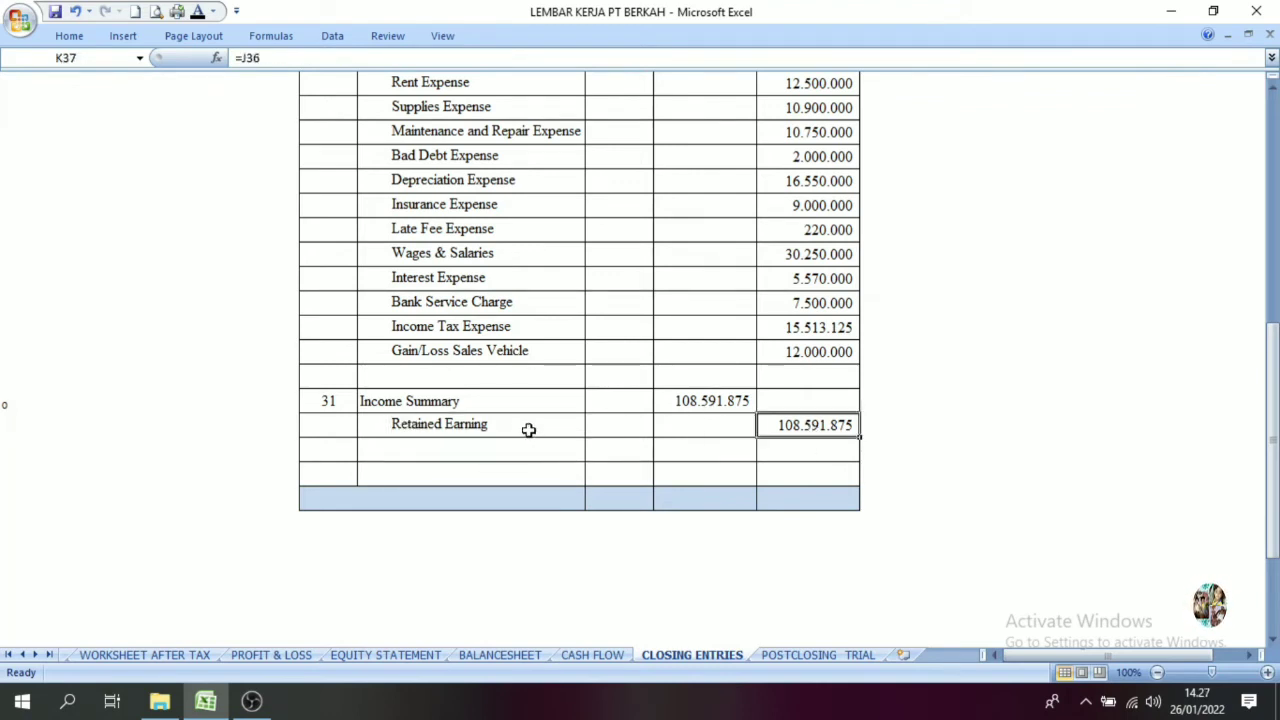
left_click(451, 428)
left_click(830, 432)
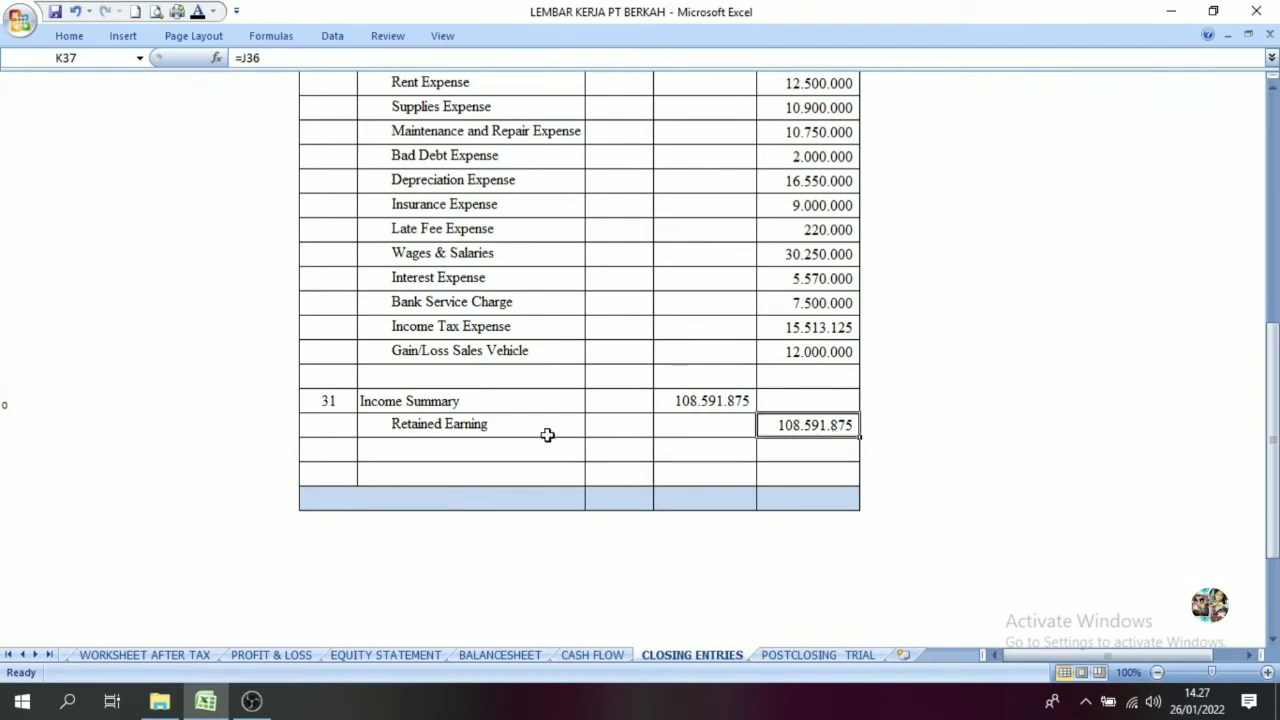
left_click(431, 437)
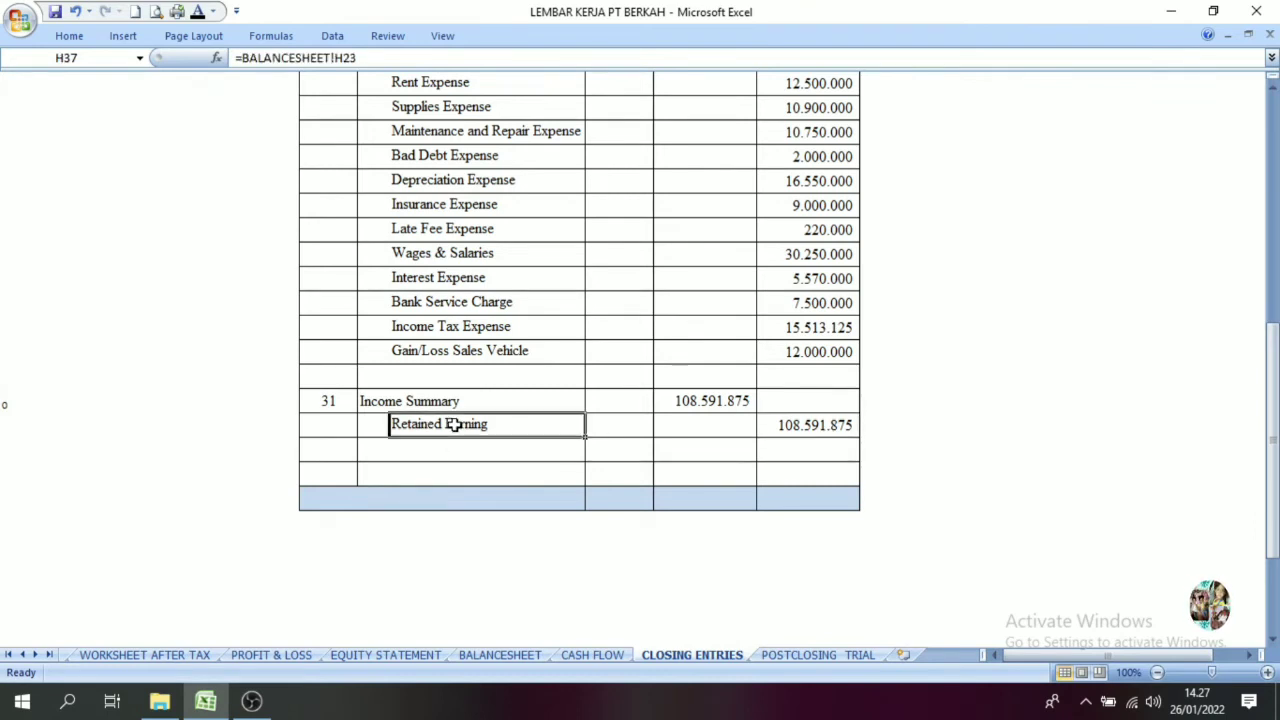
left_click(800, 432)
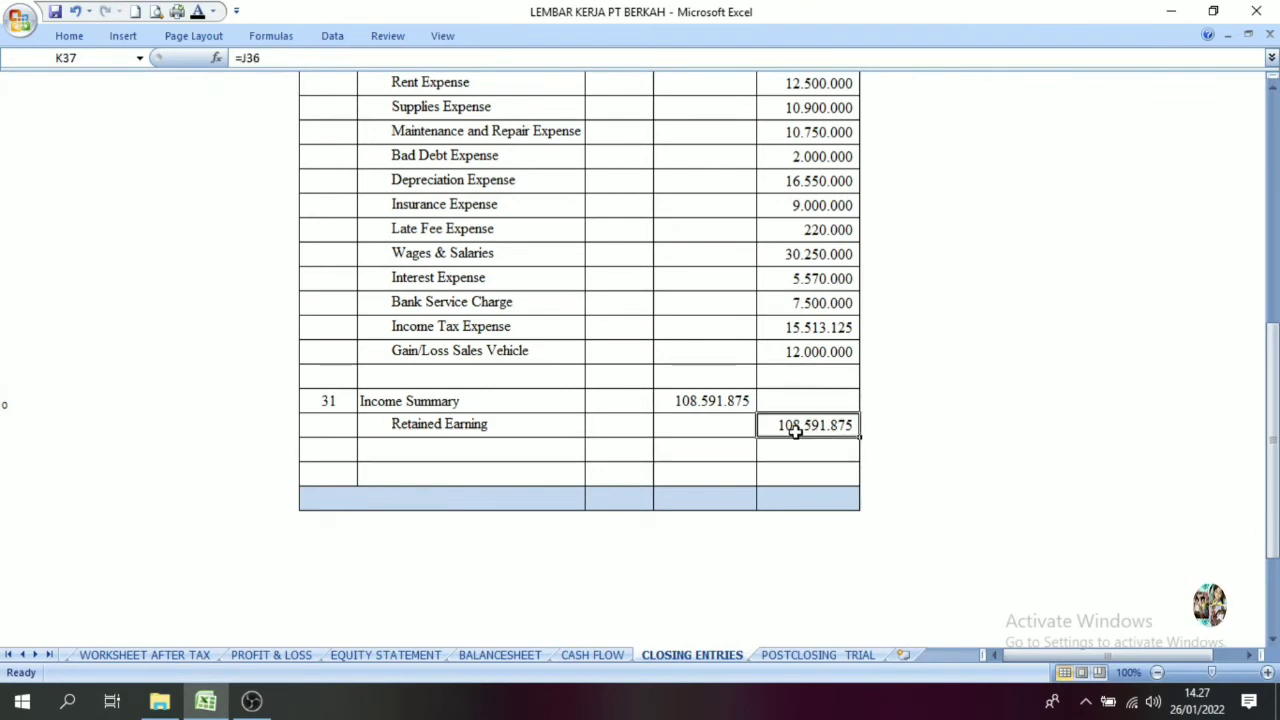
left_click(375, 403)
left_click(431, 432)
left_click(808, 458)
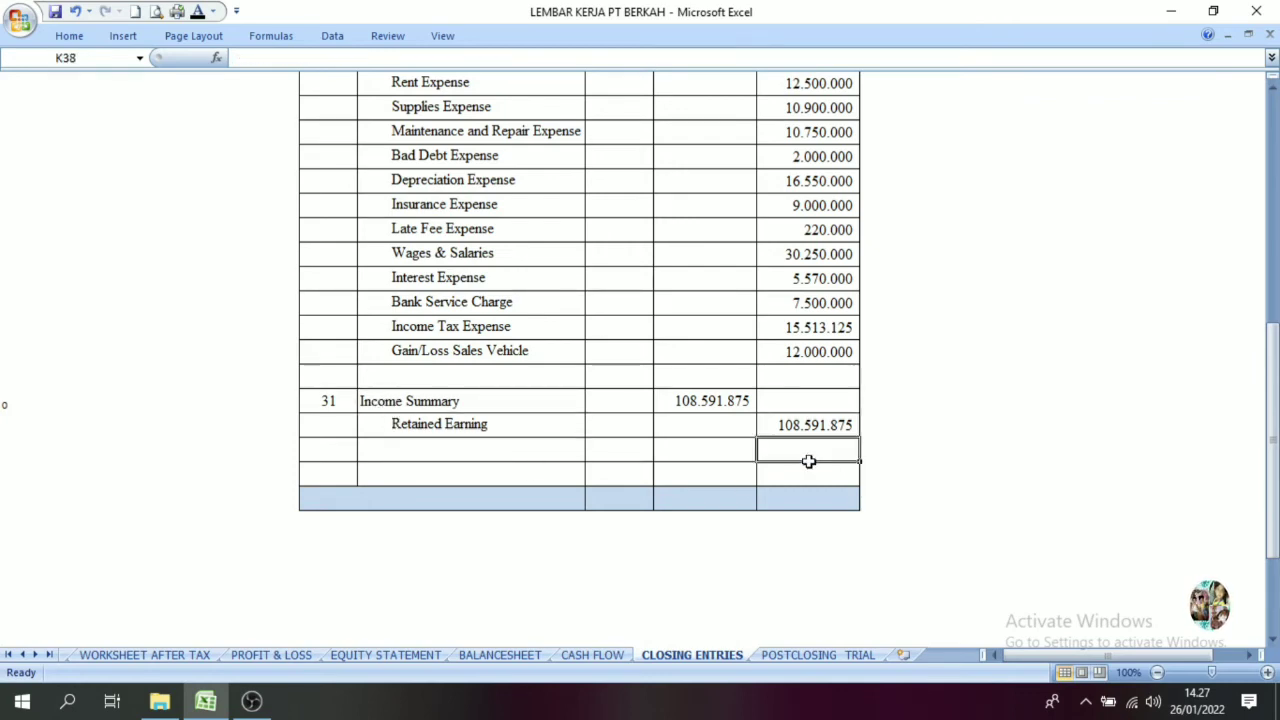
Colour the journal's hidden debit and credit totals (J40:K40) and the JUMLAH label in F40 black
mouse_move(1272, 432)
left_mouse_down()
mouse_move(1272, 315)
mouse_move(1272, 430)
left_mouse_up()
left_click_drag(714, 471, 808, 470)
left_click(199, 14)
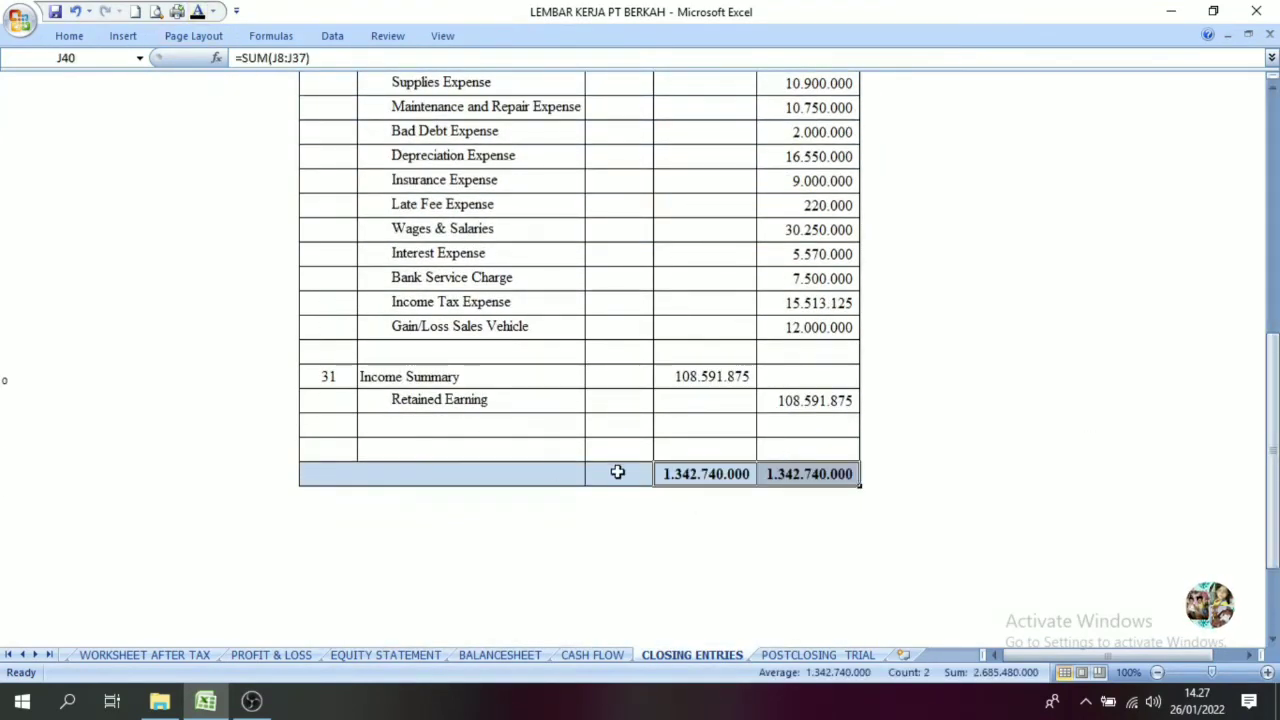
left_click(488, 465)
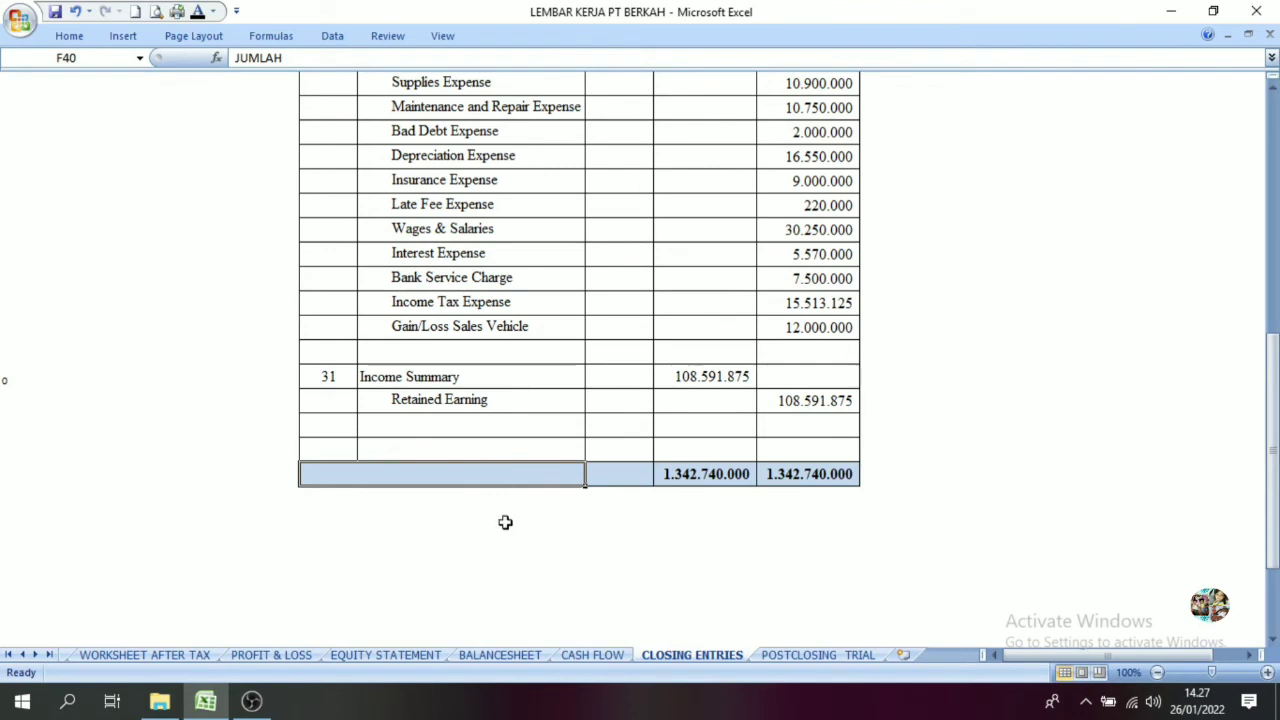
left_click(199, 14)
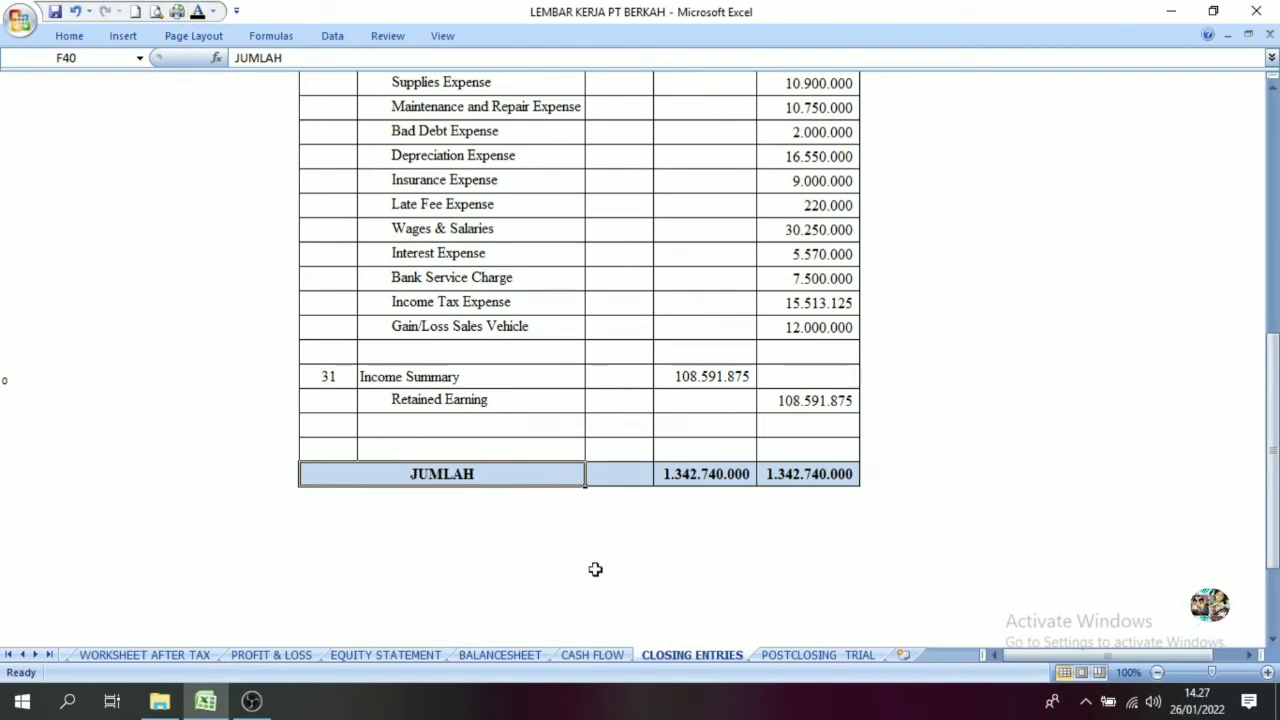
Colour the first closing entry's hidden Ref account codes (I8:I13) black, from Sales of Merchandisk to Income Summary
left_click_drag(1272, 452, 1272, 236)
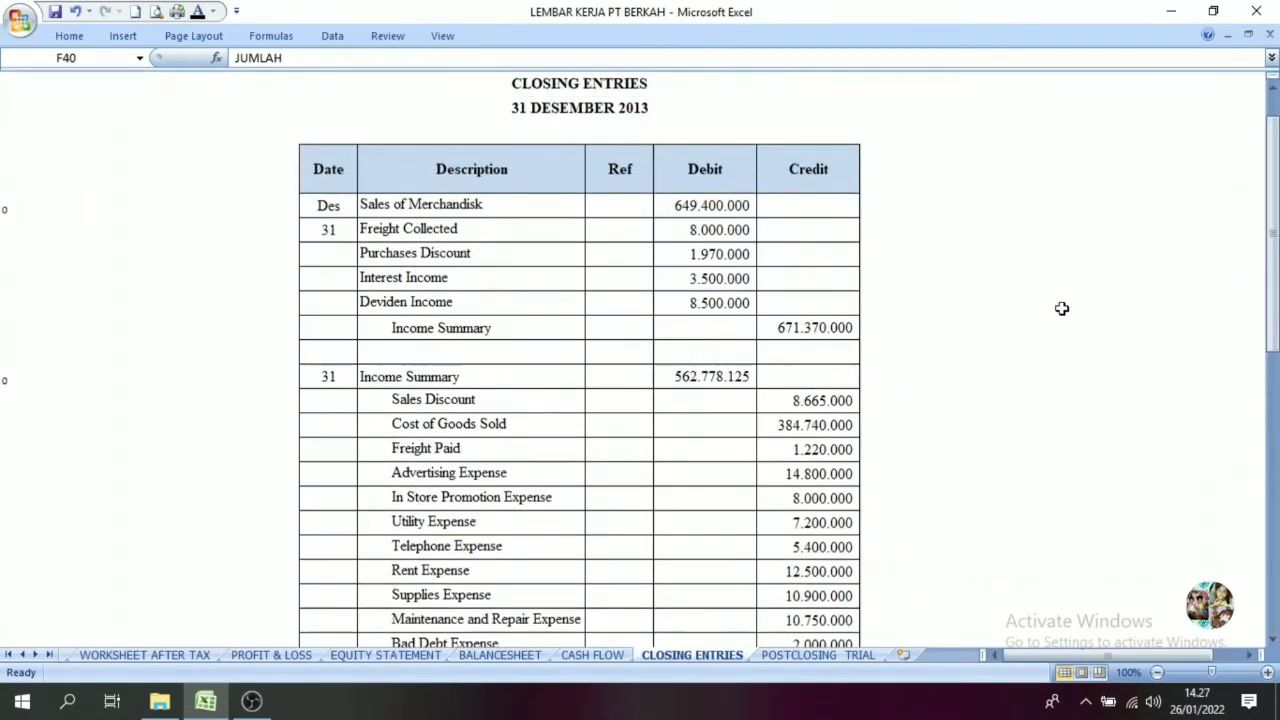
left_click_drag(620, 205, 616, 330)
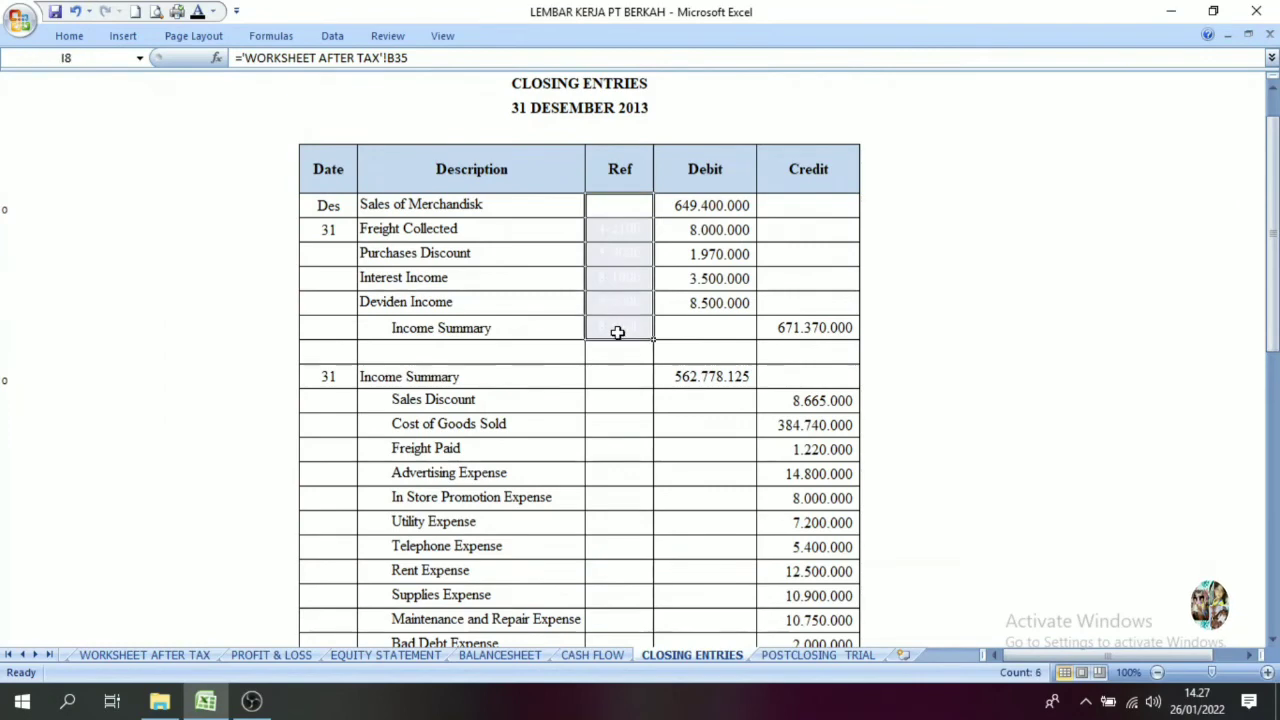
left_click(197, 12)
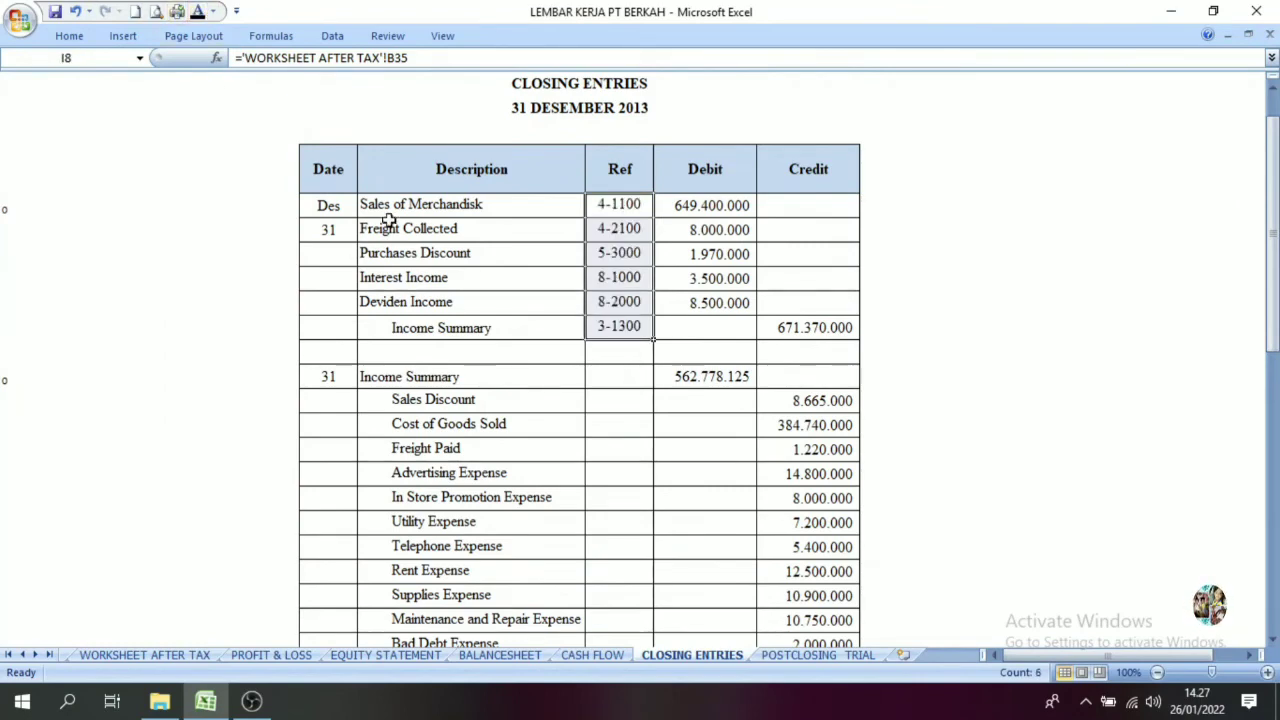
left_click_drag(393, 203, 375, 279)
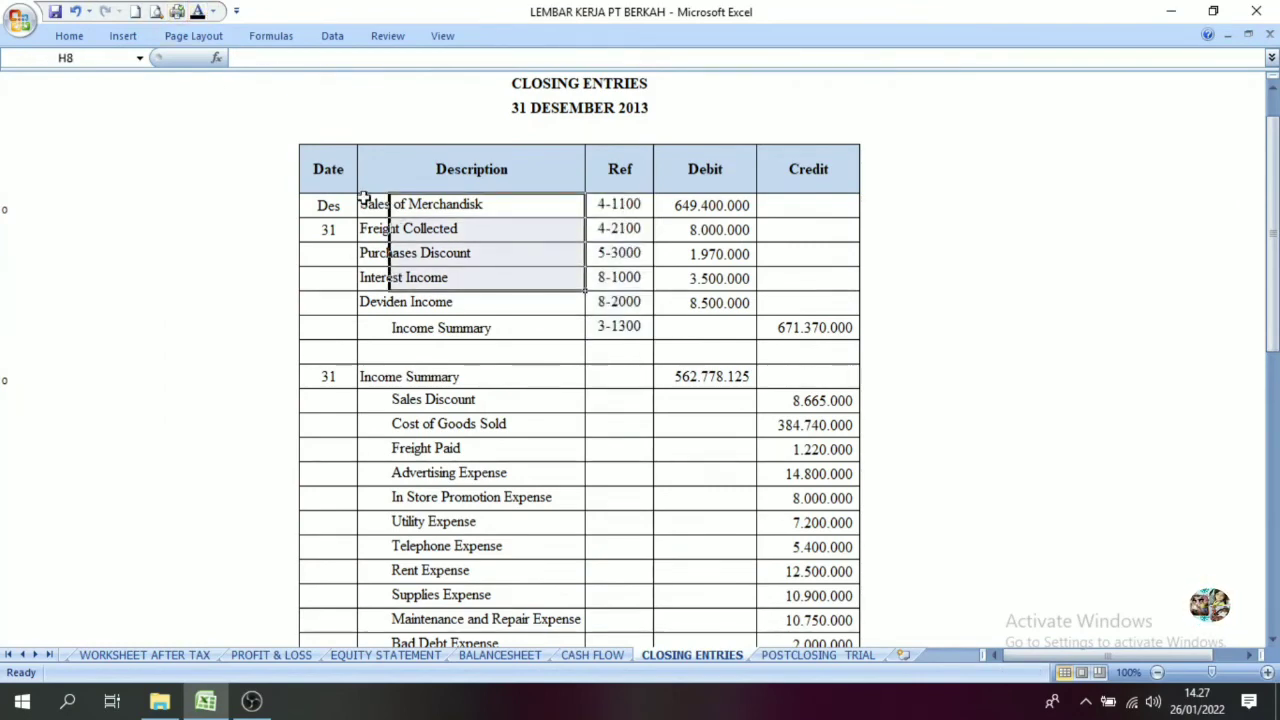
left_click(471, 252)
Colour the hidden Ref account codes of the second and third closing entries (I15:I38) black
left_click_drag(618, 378, 617, 693)
left_click_drag(617, 669, 617, 548)
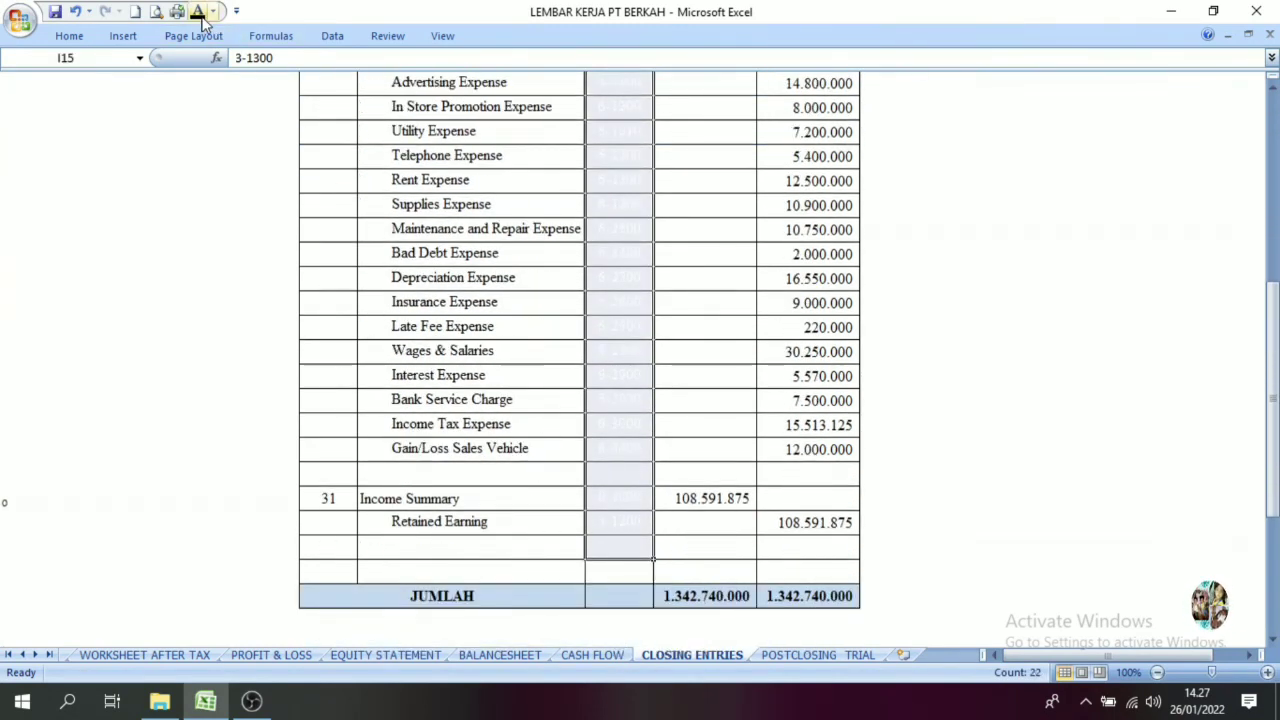
scroll(205, 30, "up", 5)
left_click(619, 423)
mouse_move(1272, 270)
left_mouse_down()
mouse_move(1272, 300)
mouse_move(1272, 255)
left_mouse_up()
left_click(808, 218)
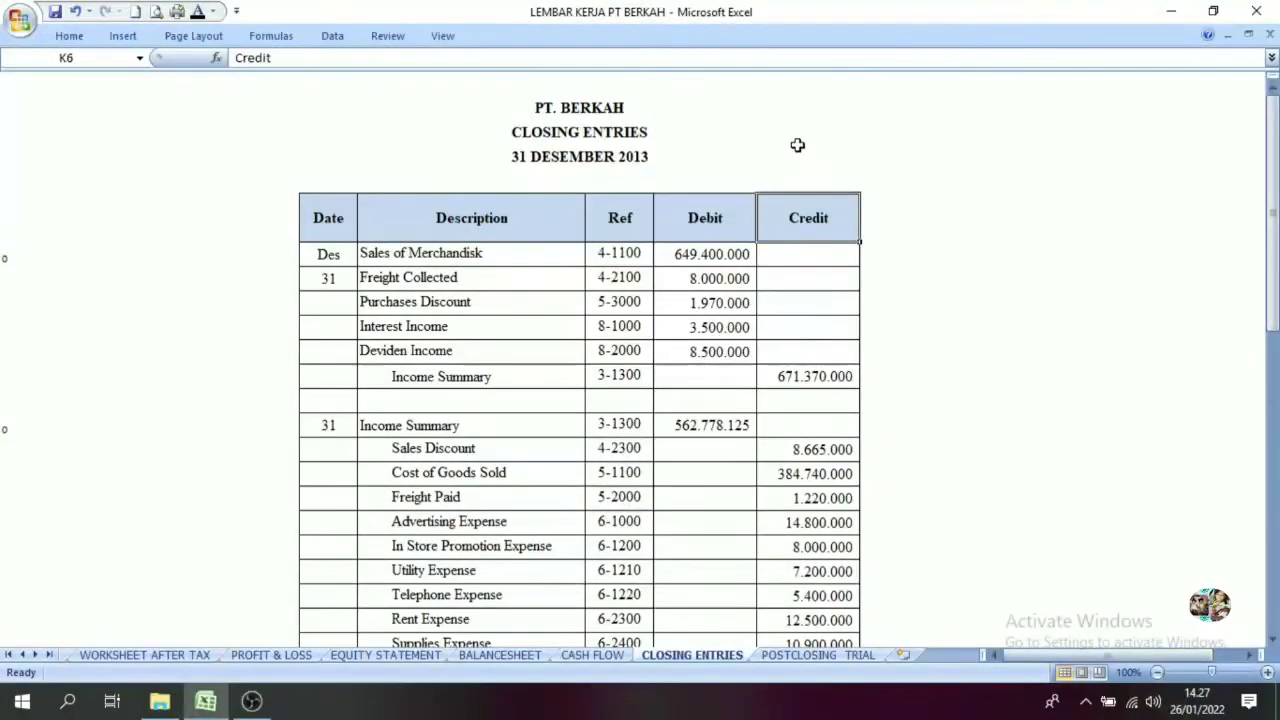
left_click(768, 130)
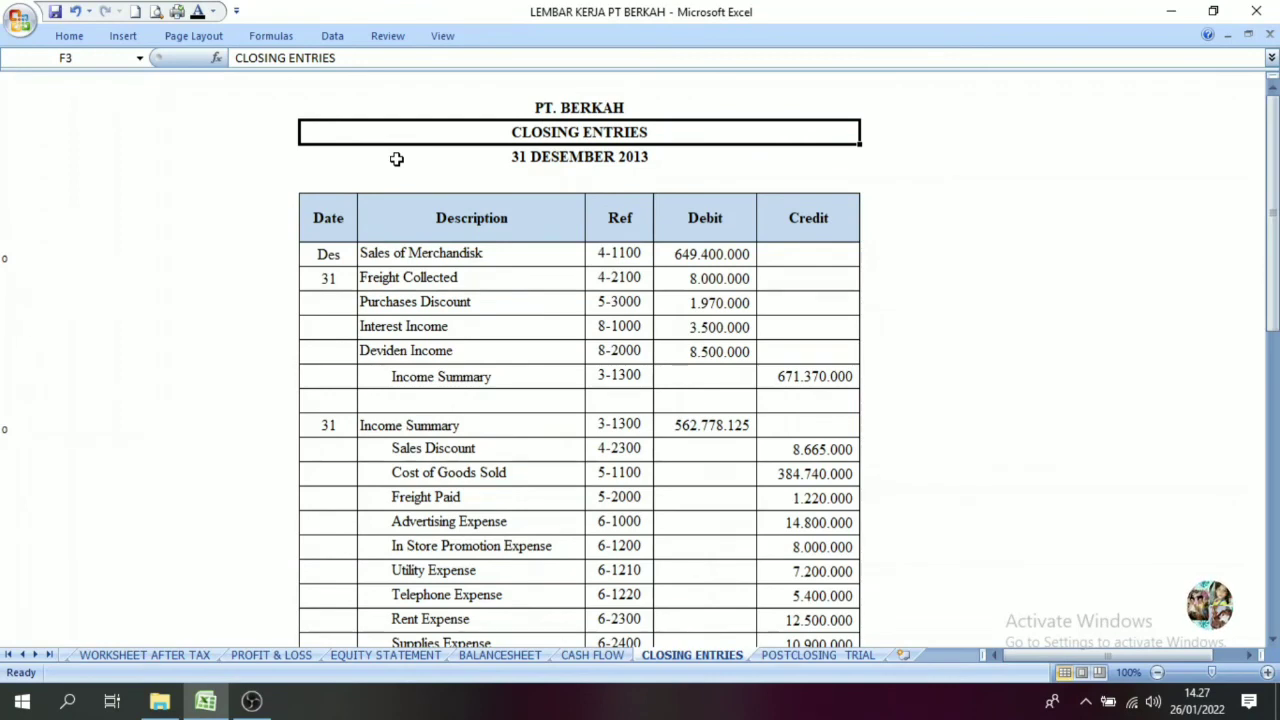
left_click(1064, 349)
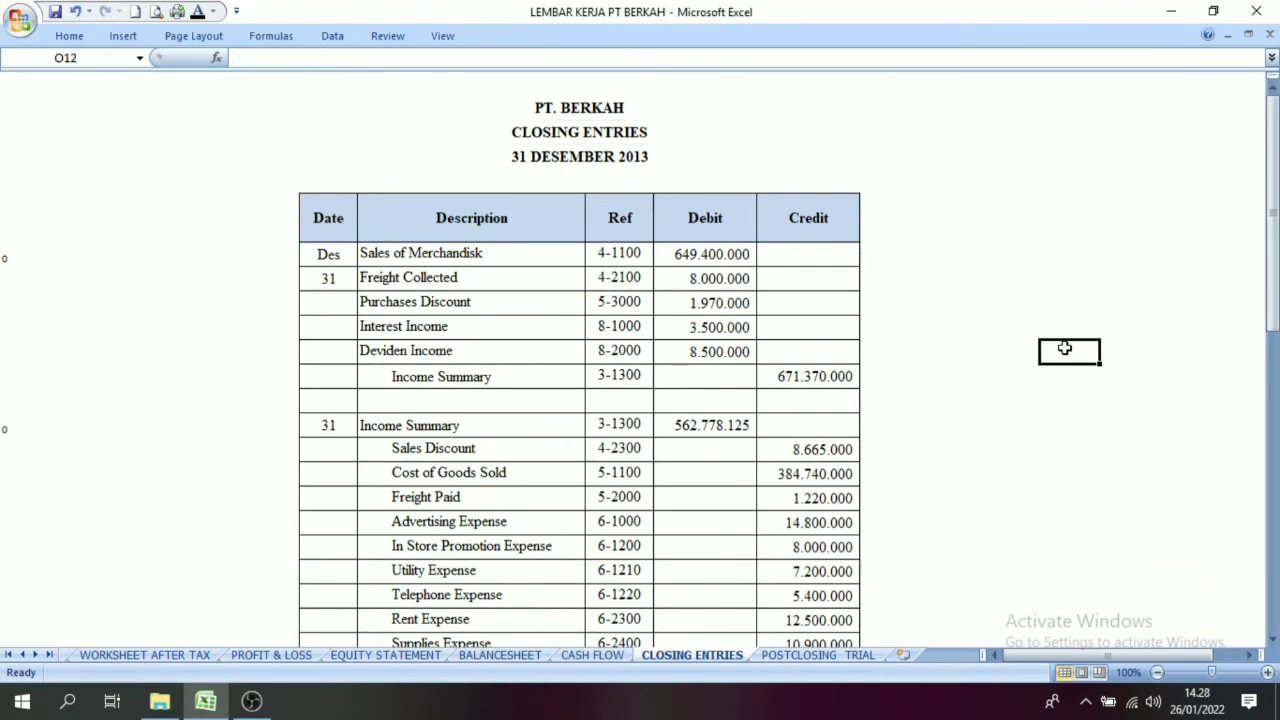